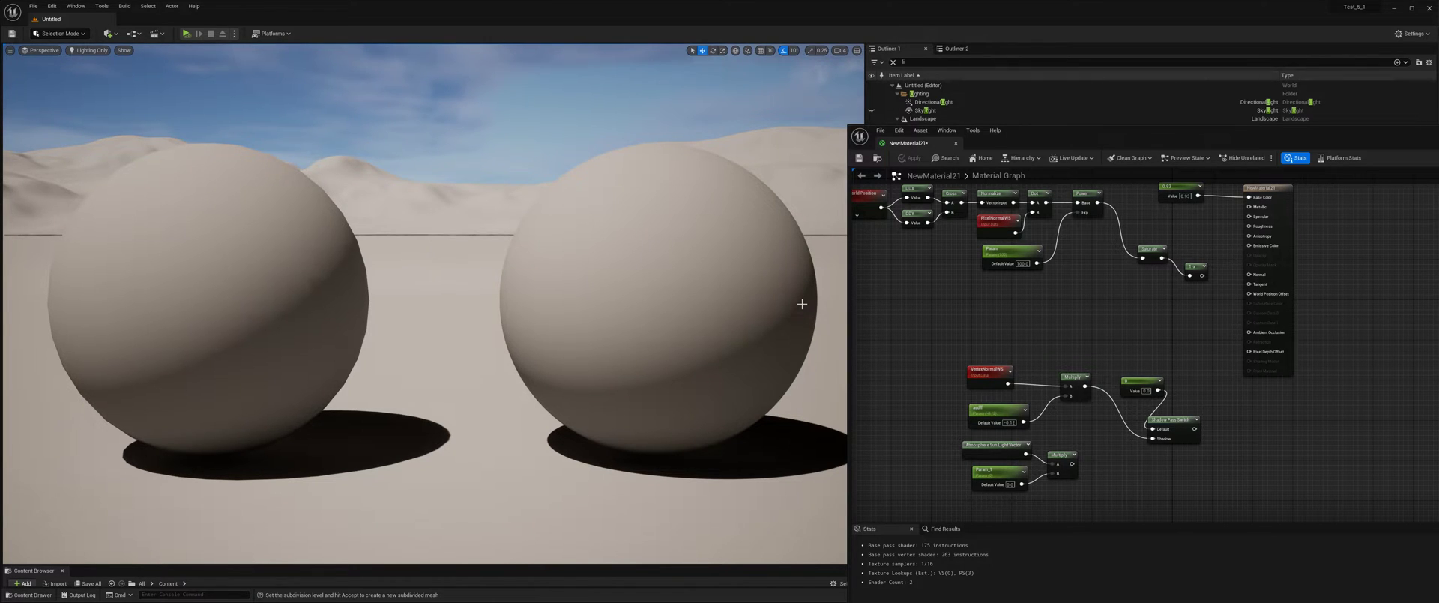
# Examine the shadow edges on the low-poly and smooth spheres up close and from a distance.
pyautogui.moveTo(326, 350); pyautogui.dragTo(273, 279)
pyautogui.scroll(3, 482, 367)
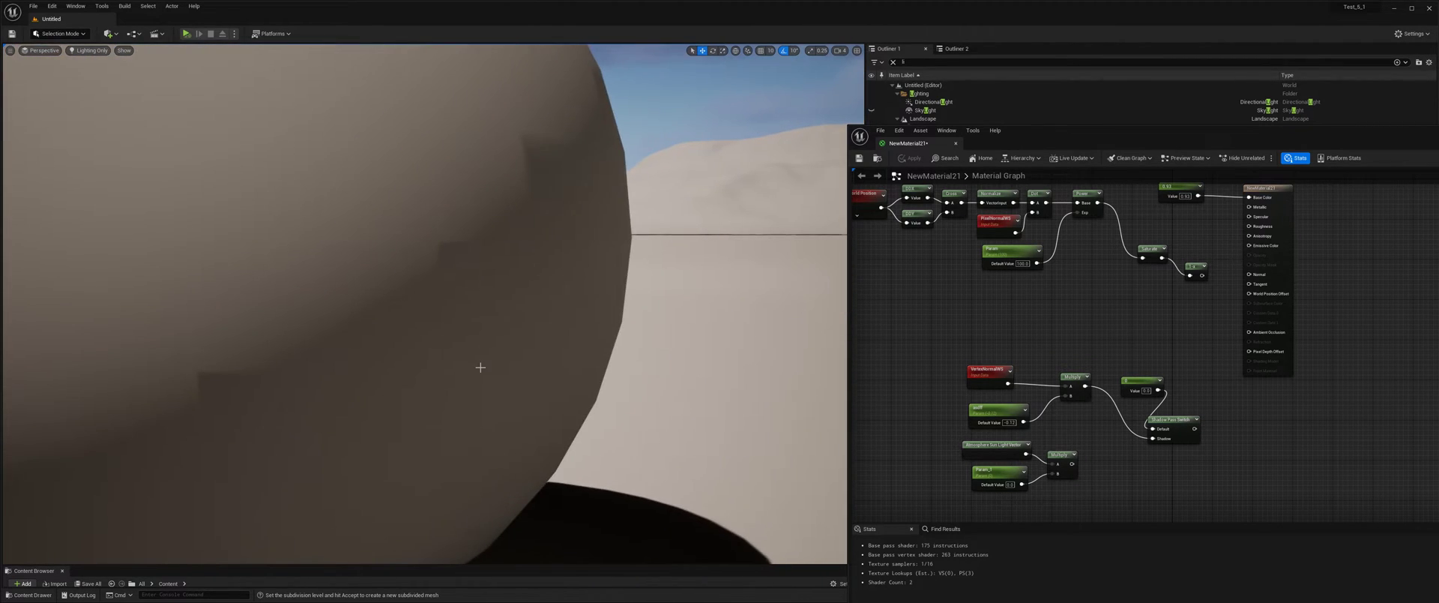
pyautogui.moveTo(482, 366); pyautogui.dragTo(494, 308, button='middle')
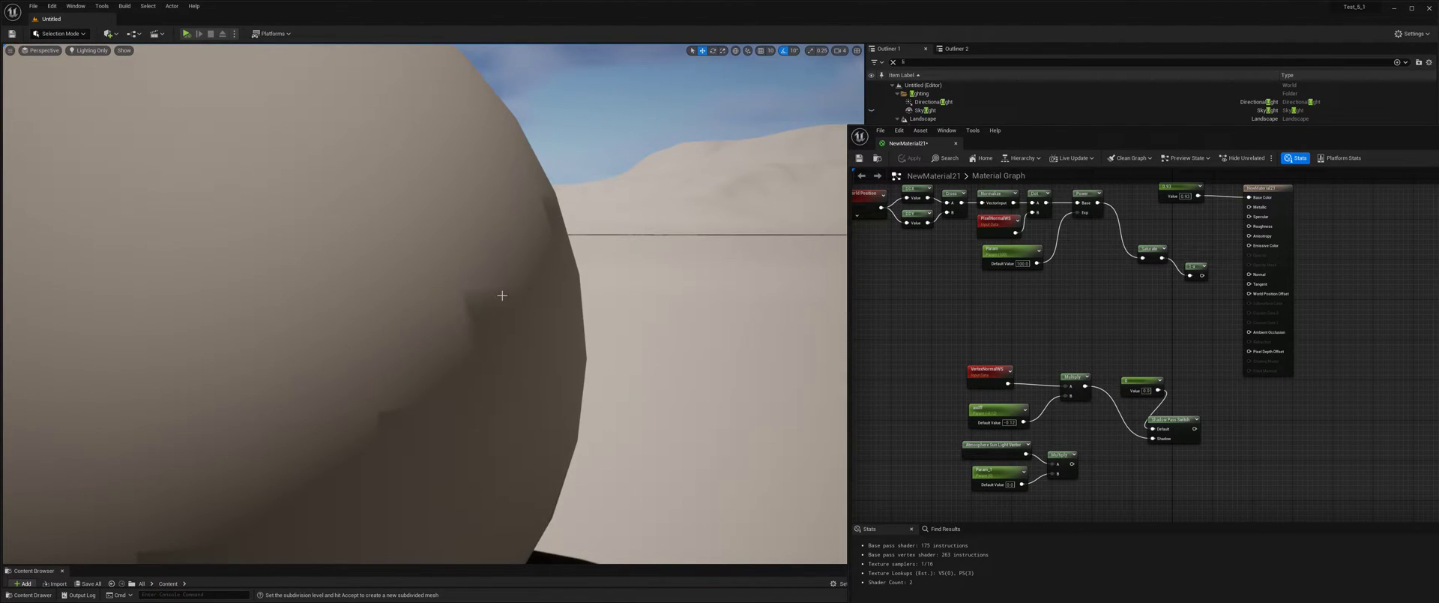
pyautogui.scroll(-5, 497, 343)
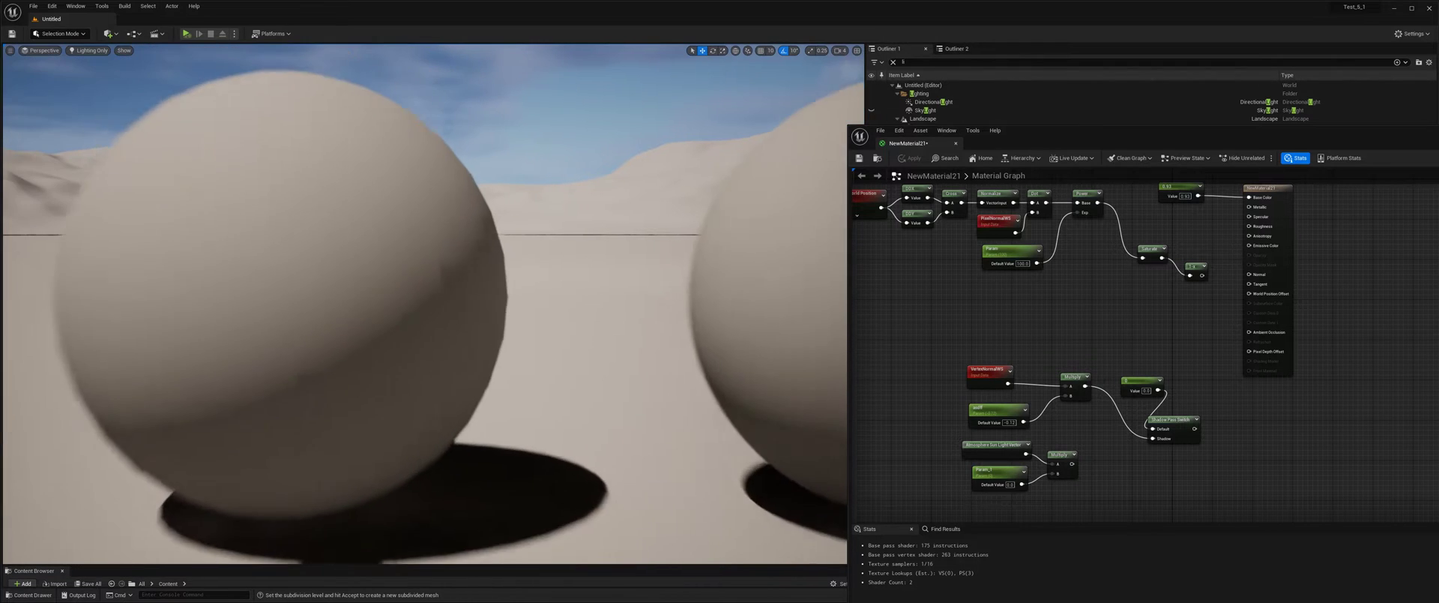
pyautogui.moveTo(498, 344); pyautogui.dragTo(632, 343, button='middle')
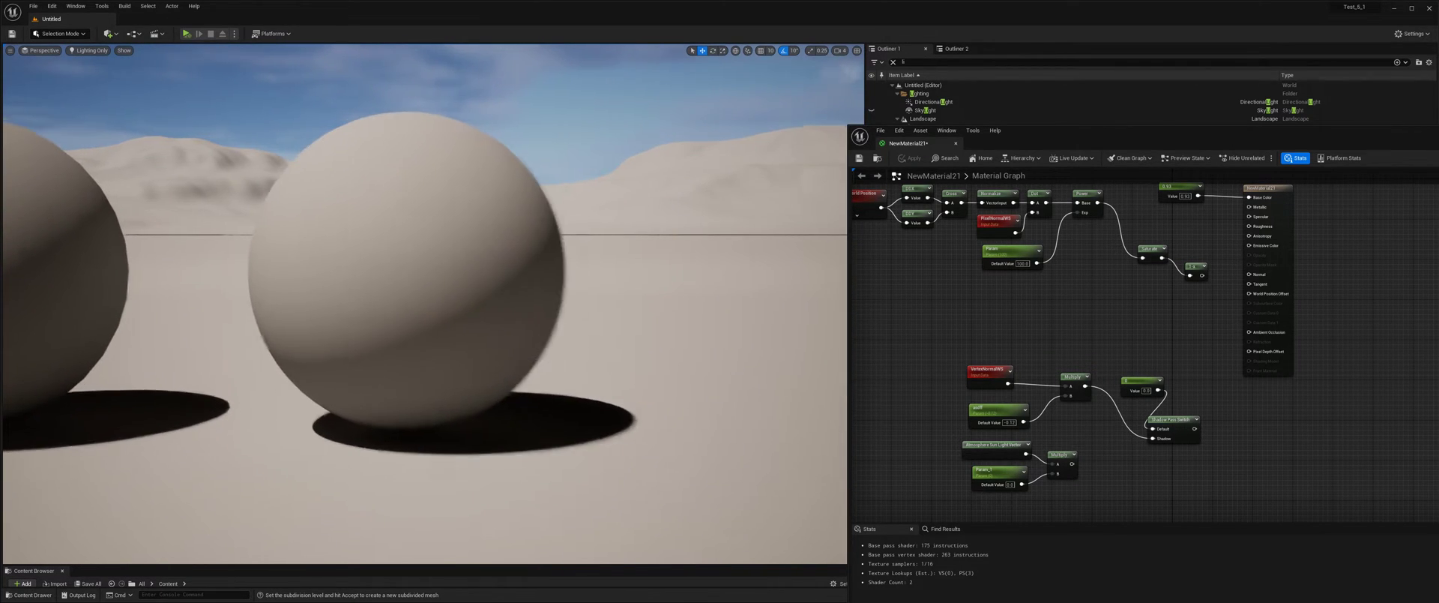
pyautogui.scroll(3, 450, 300)
pyautogui.moveTo(493, 359); pyautogui.dragTo(626, 358, button='middle')
pyautogui.scroll(-3, 509, 358)
pyautogui.moveTo(509, 358); pyautogui.dragTo(579, 388, button='middle')
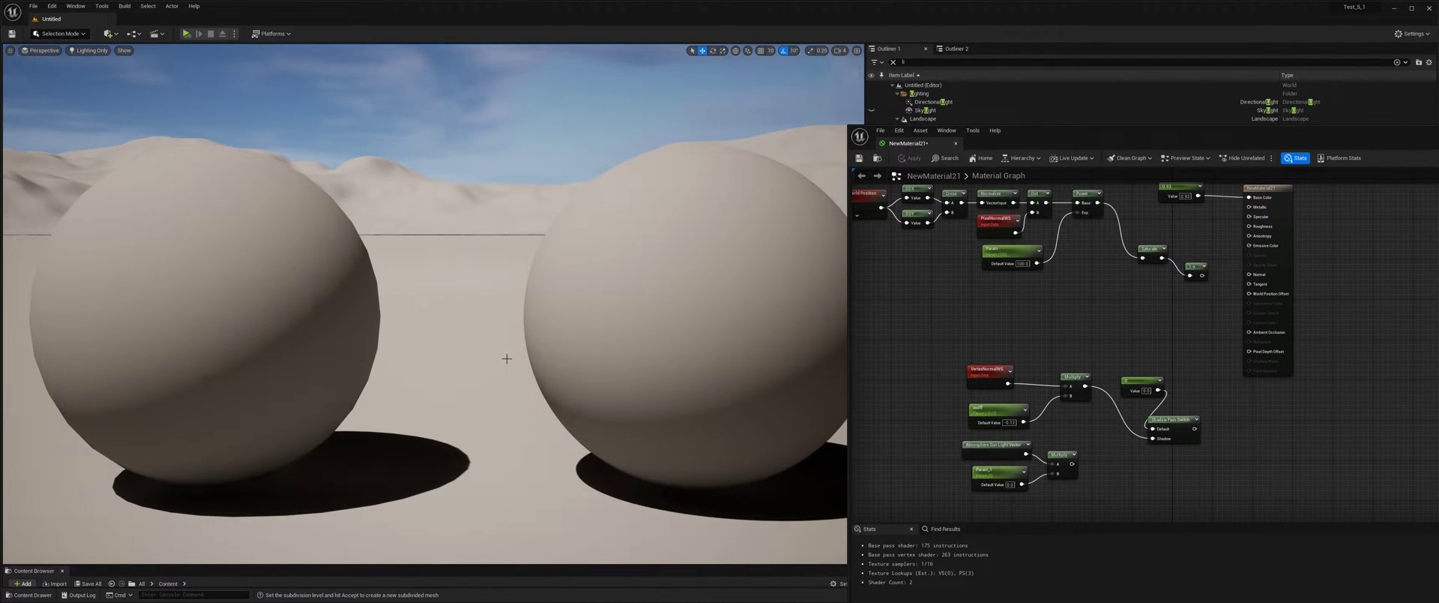
pyautogui.moveTo(514, 345); pyautogui.dragTo(431, 370, button='middle')
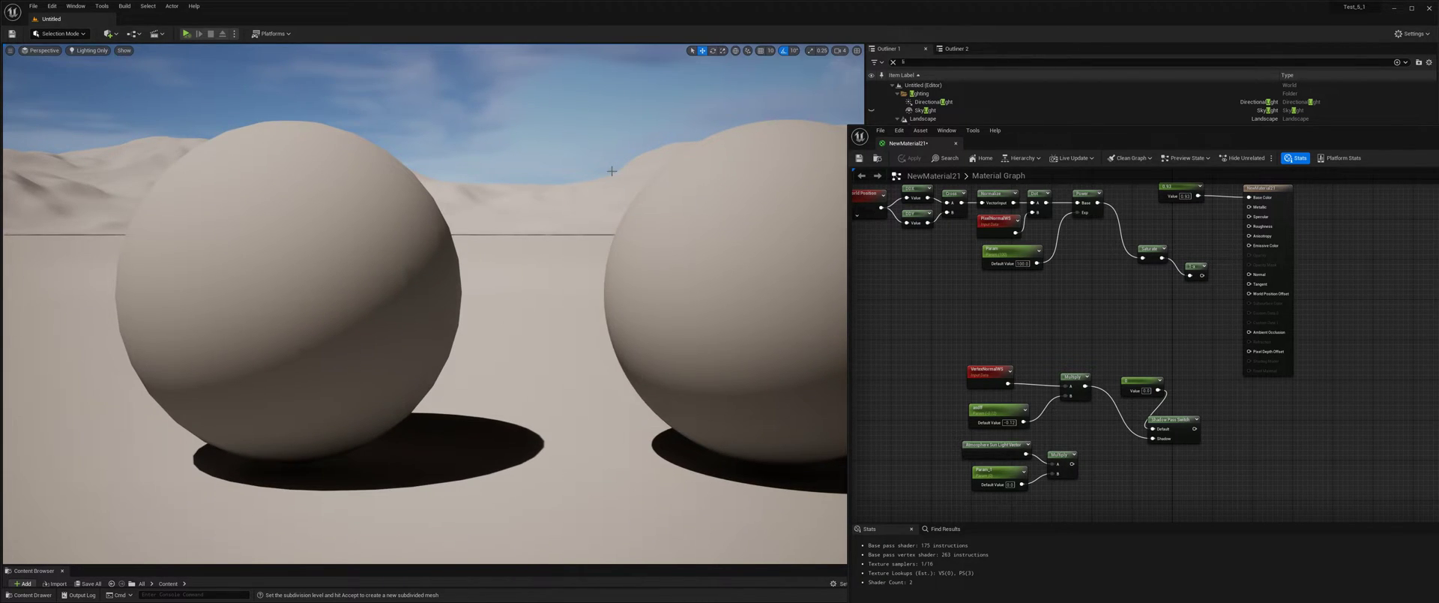
# Switch the level viewport's view mode to Unlit.
pyautogui.moveTo(1089, 277); pyautogui.dragTo(1030, 346, button='right')
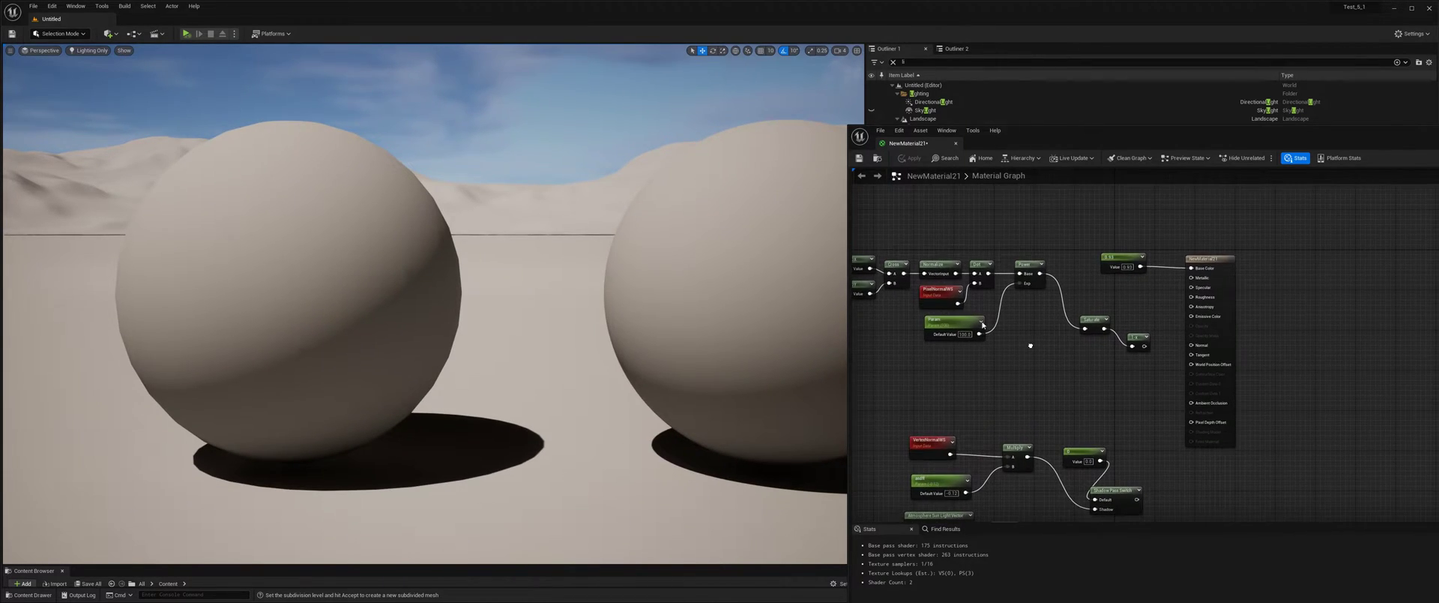
pyautogui.click(88, 50)
pyautogui.click(112, 76)
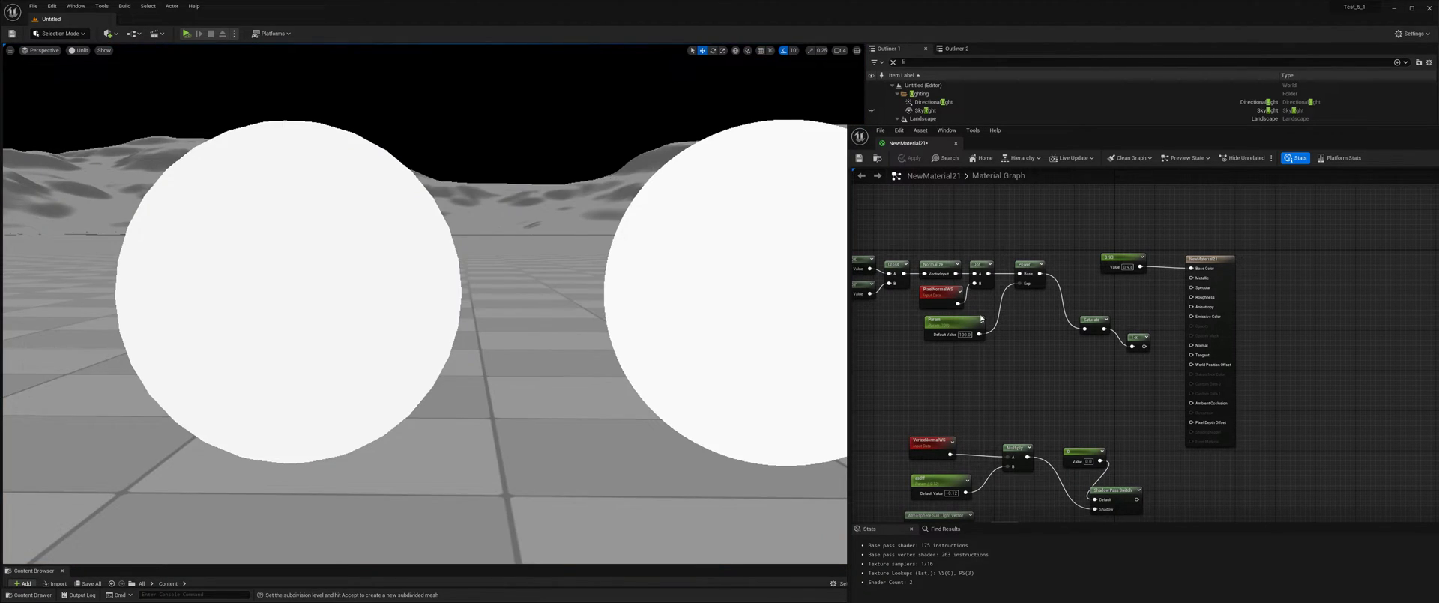
# Connect the PixelNormalWS node to the material's Base Color, apply the material, and inspect the coloured sphere.
pyautogui.moveTo(958, 303); pyautogui.dragTo(1191, 267)
pyautogui.click(911, 159)
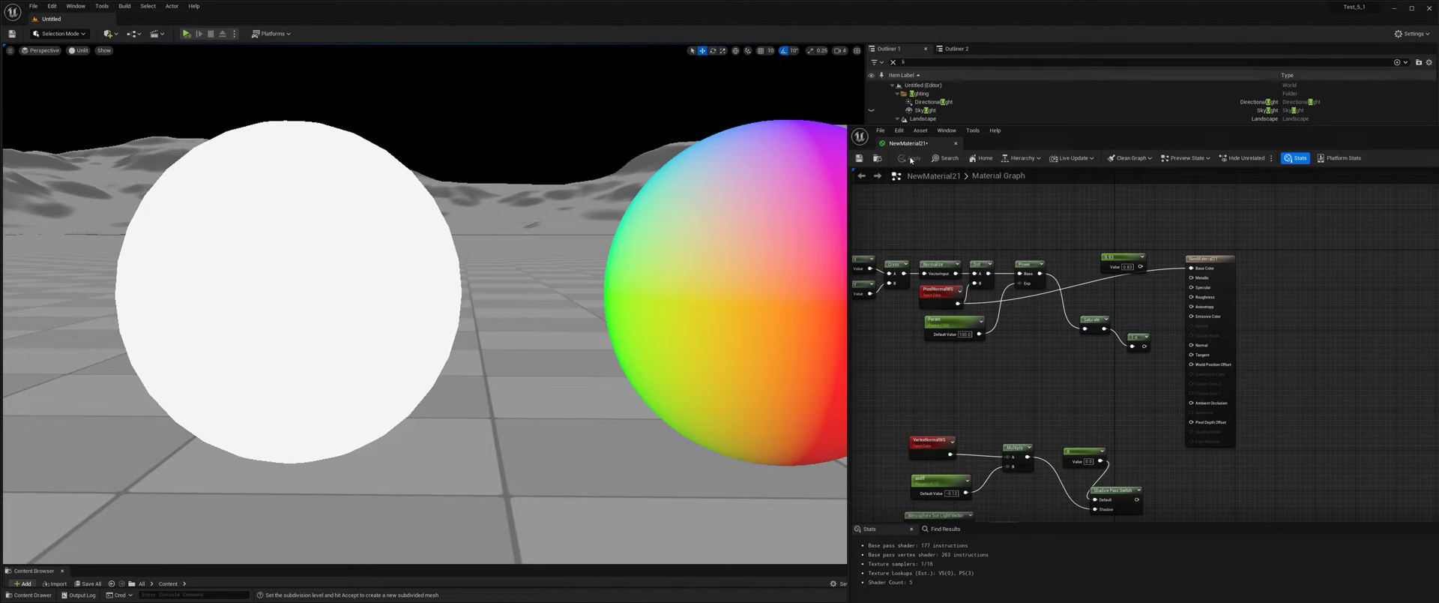
pyautogui.moveTo(760, 213); pyautogui.dragTo(717, 225, button='right')
pyautogui.press('d')
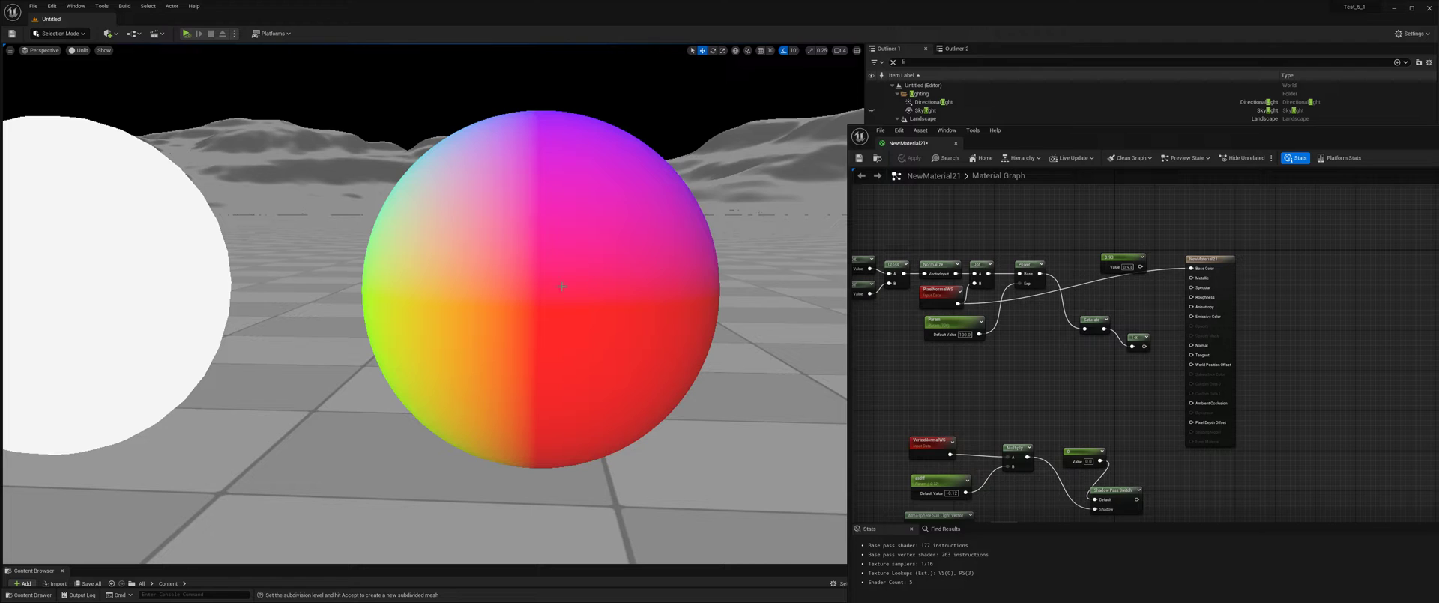
pyautogui.moveTo(623, 240); pyautogui.dragTo(564, 246, button='middle')
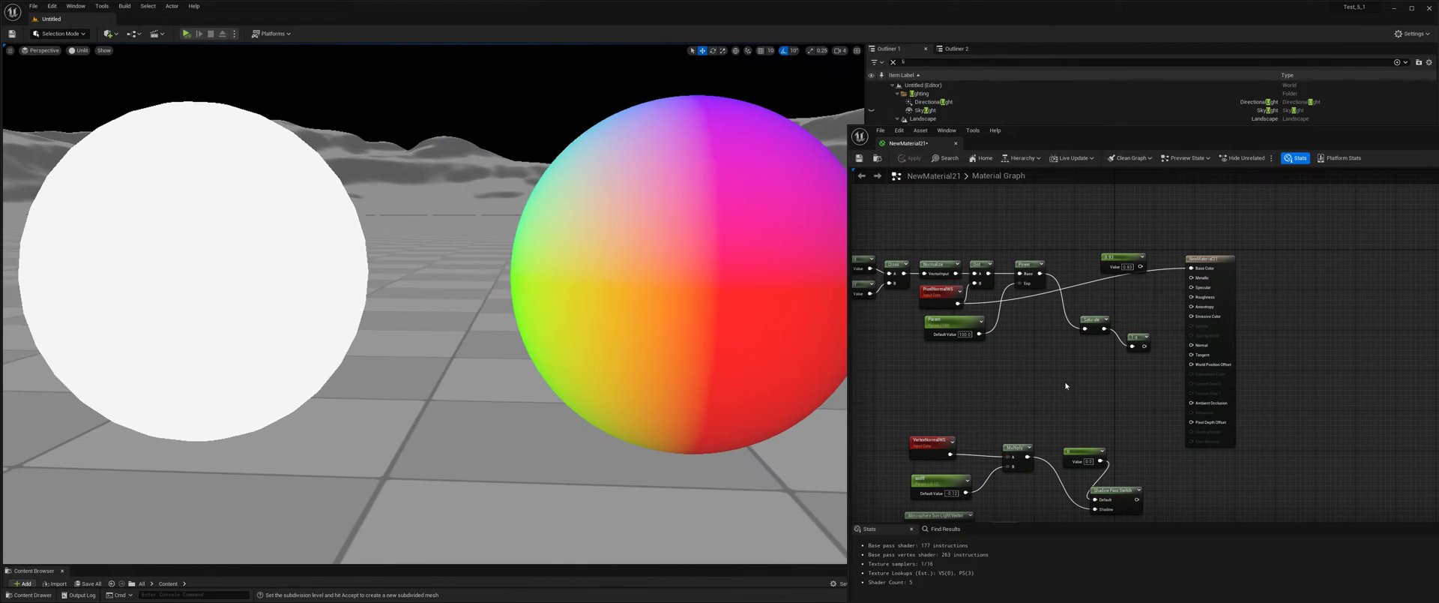
# Assign NewMaterial21 from the project content to the plain white low-poly sphere and bring both spheres into view.
pyautogui.hotkey('ctrl', 'space')
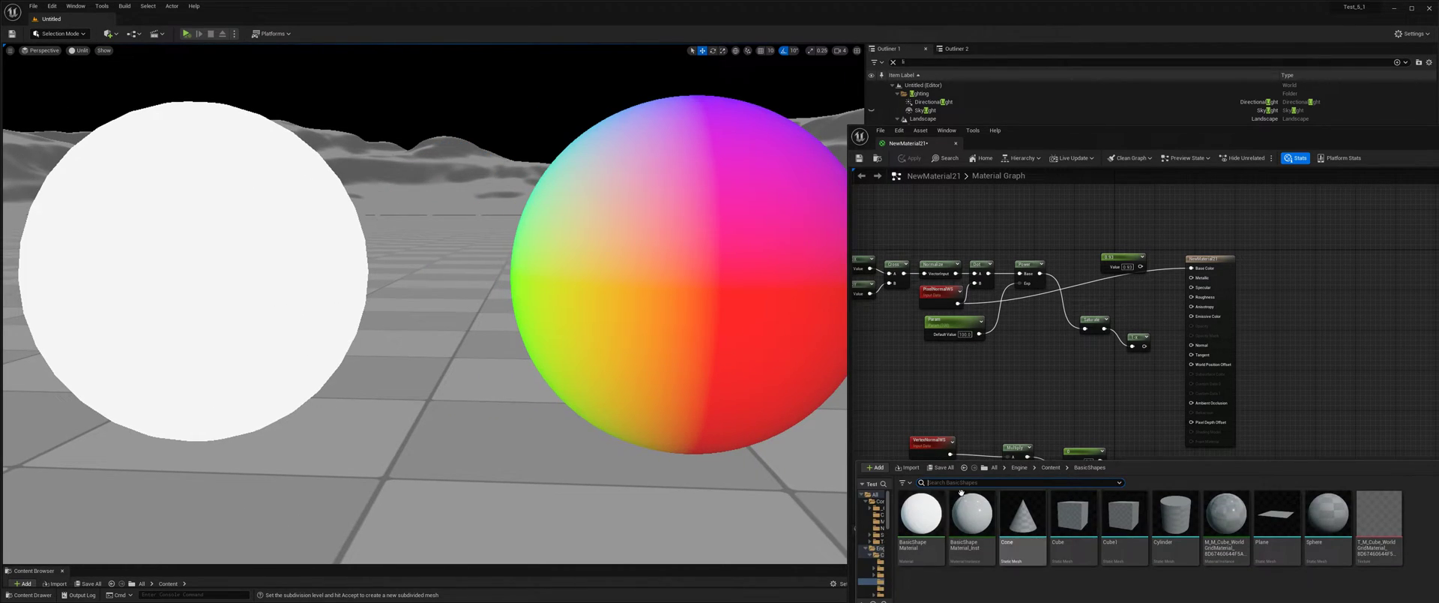
pyautogui.click(873, 494)
pyautogui.doubleClick(923, 514)
pyautogui.scroll(-2, 1087, 540)
pyautogui.click(1140, 543)
pyautogui.moveTo(250, 317); pyautogui.dragTo(250, 317)
pyautogui.moveTo(249, 317); pyautogui.dragTo(392, 338, button='middle')
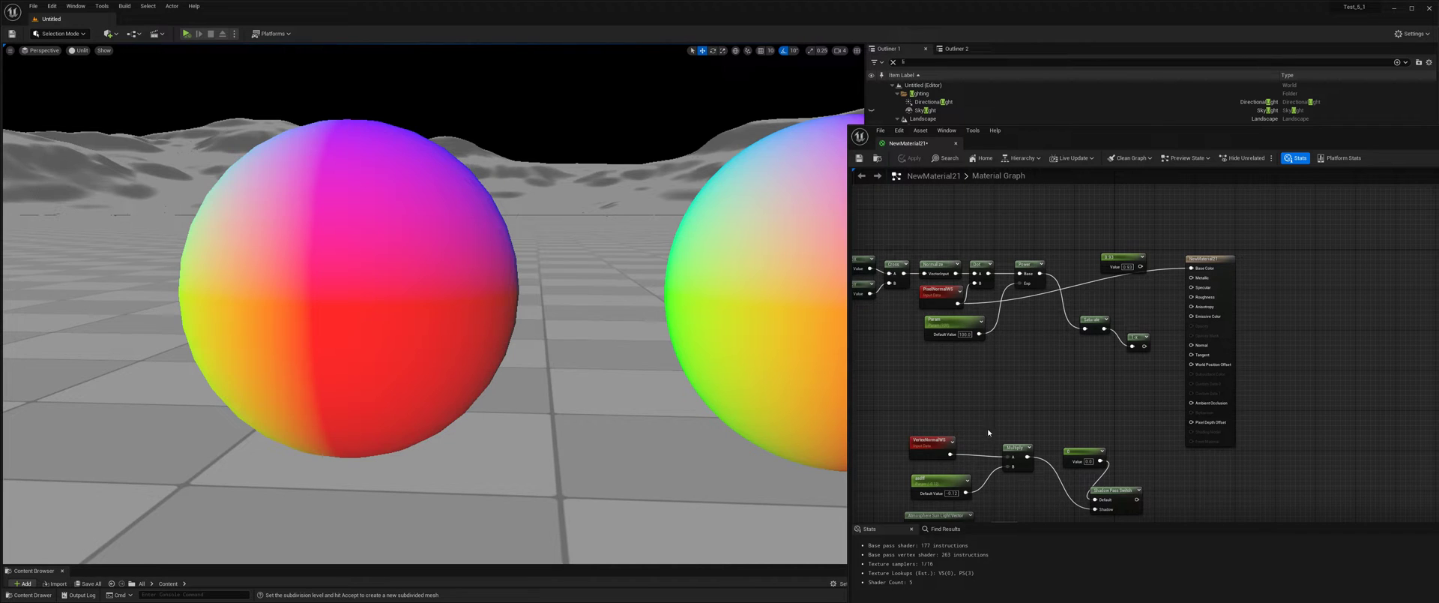
# Connect the Normalize node's output to Base Color, apply the material, and compare the normals on both spheres.
pyautogui.moveTo(1006, 279); pyautogui.dragTo(1024, 291, button='right')
pyautogui.moveTo(1058, 284); pyautogui.dragTo(1195, 273)
pyautogui.click(909, 158)
pyautogui.moveTo(477, 258); pyautogui.dragTo(403, 271, button='middle')
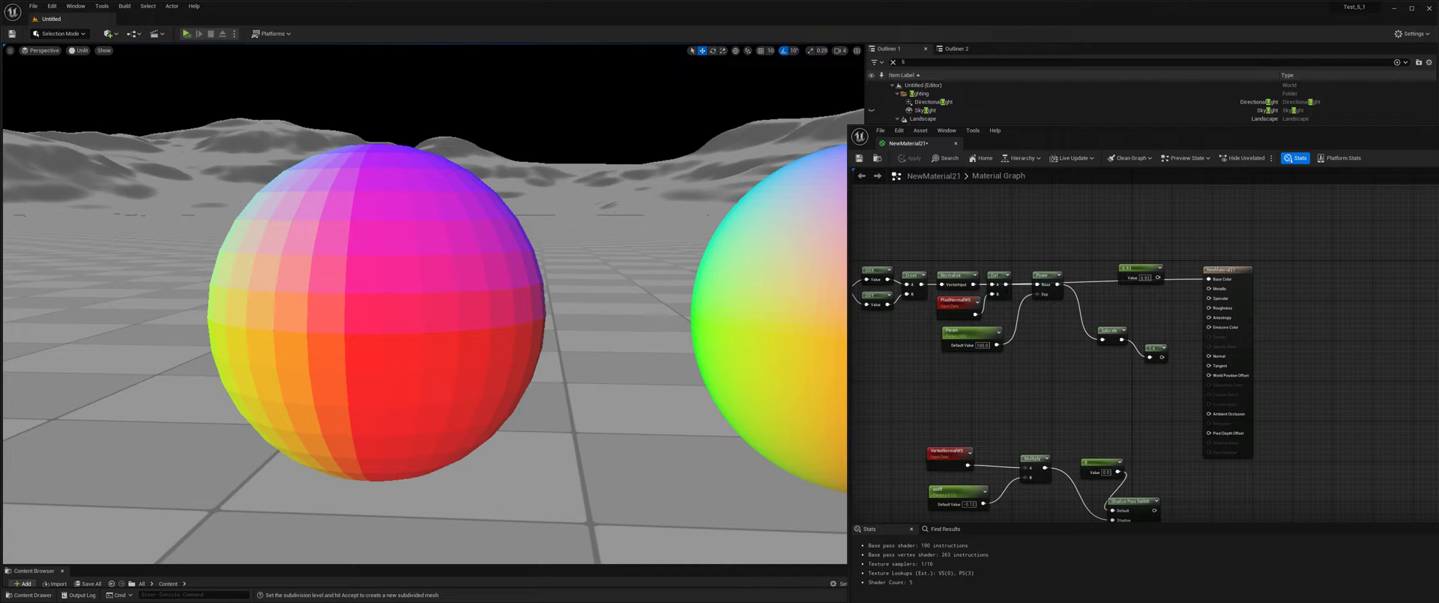
pyautogui.moveTo(479, 264); pyautogui.dragTo(491, 261, button='middle')
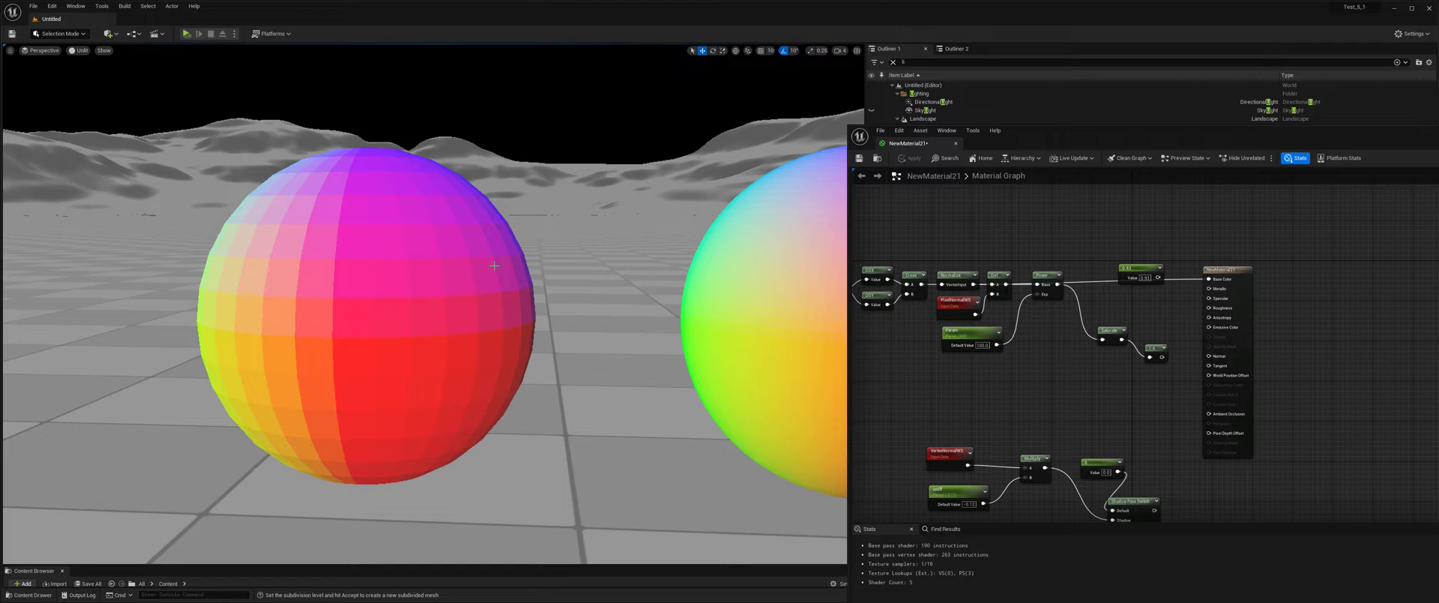
pyautogui.moveTo(494, 265); pyautogui.dragTo(494, 267, button='middle')
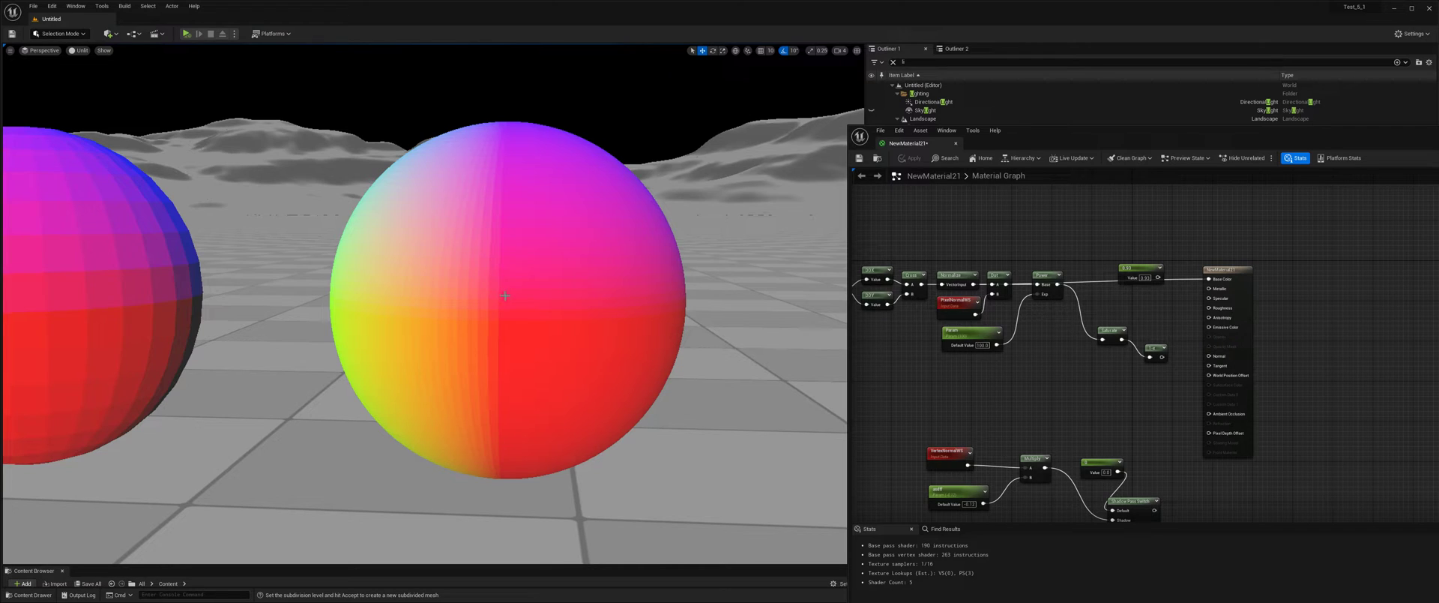
pyautogui.moveTo(506, 295); pyautogui.dragTo(498, 292, button='middle')
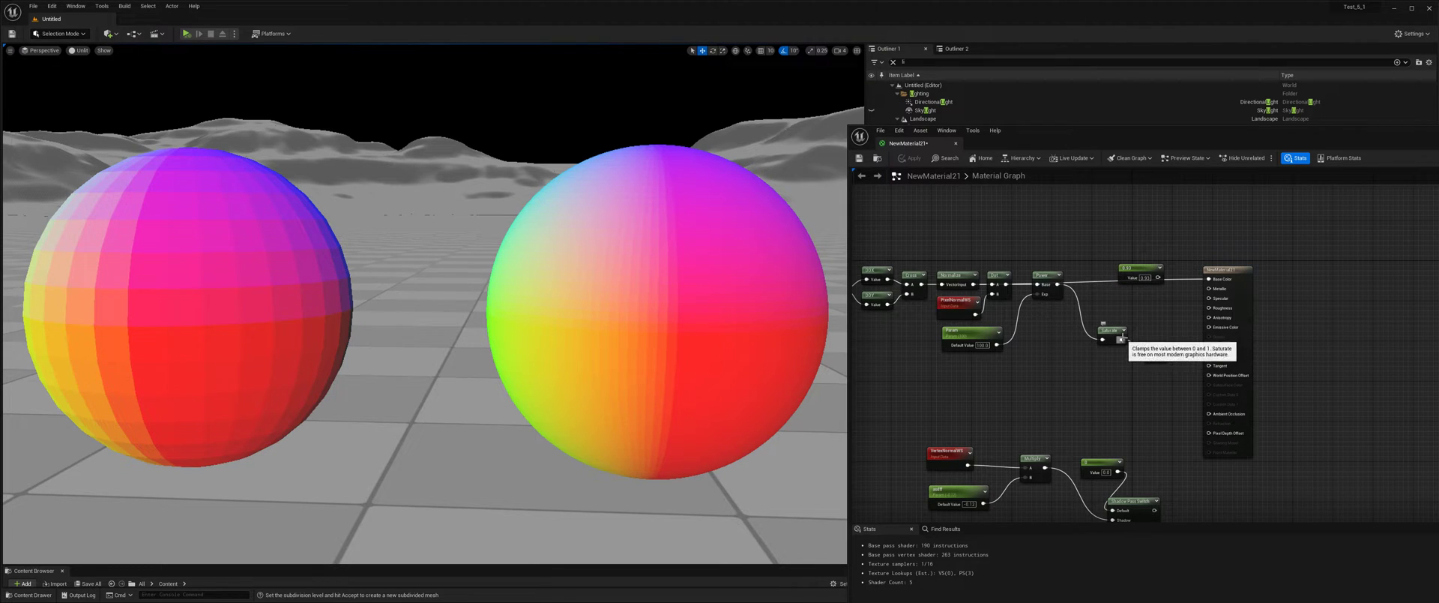
# Connect the Saturate node's output to Base Color, apply the material, and compare the two spheres.
pyautogui.moveTo(1123, 339); pyautogui.dragTo(1209, 279)
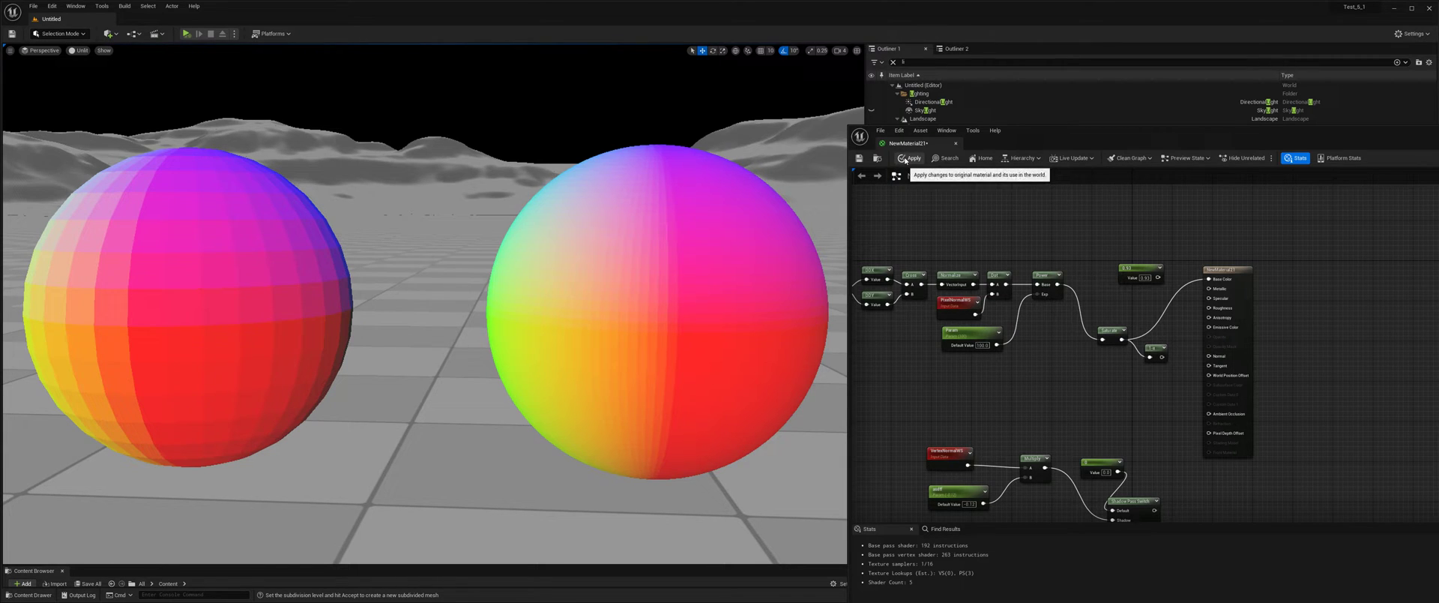
pyautogui.click(905, 159)
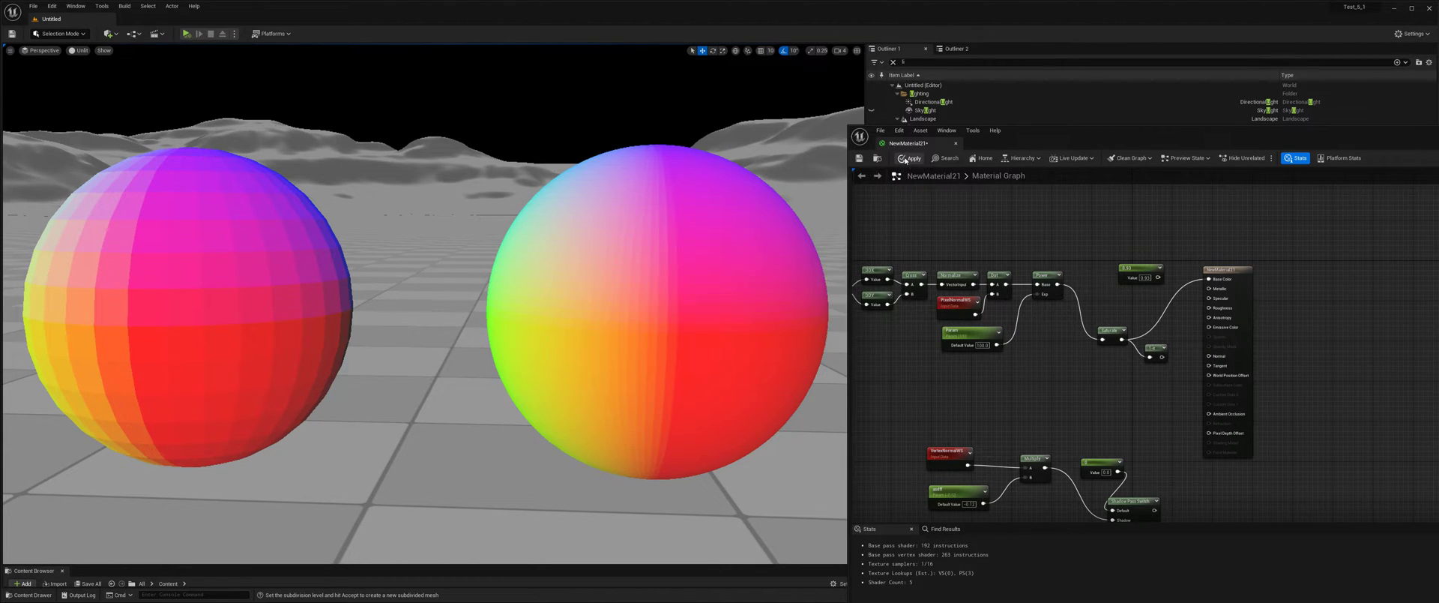
pyautogui.moveTo(772, 232); pyautogui.dragTo(742, 236, button='middle')
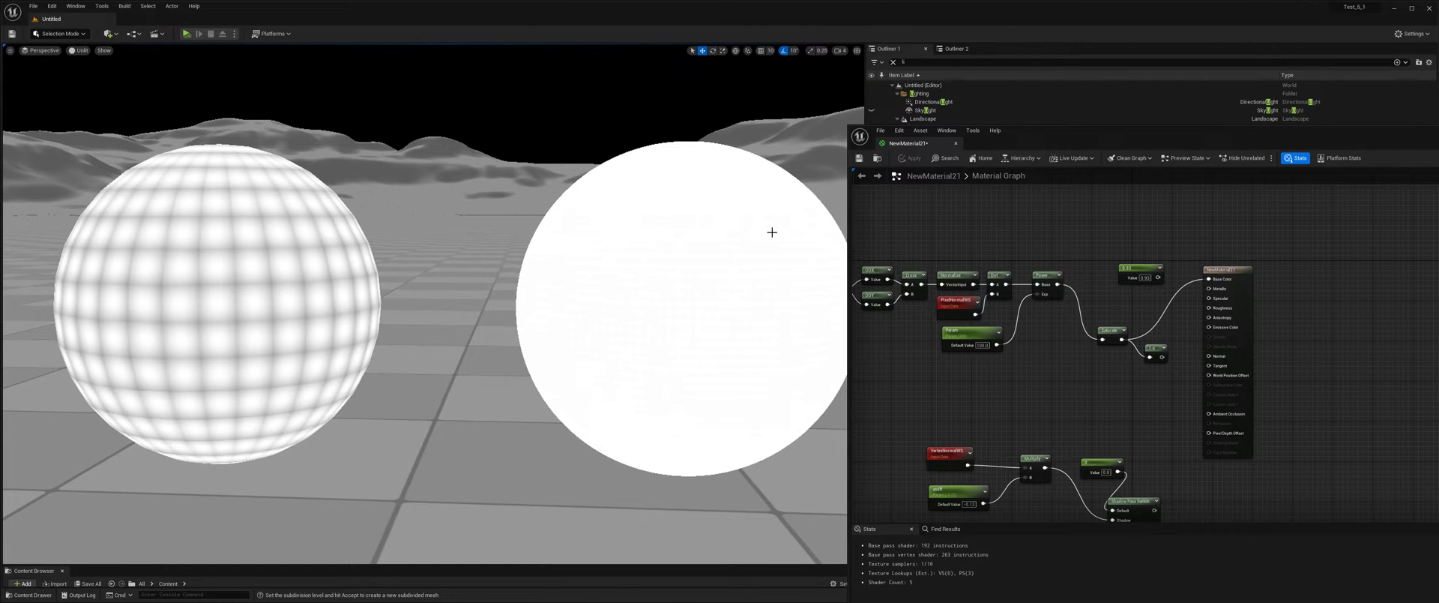
pyautogui.moveTo(772, 232)
pyautogui.mouseDown(button='right')
pyautogui.moveTo(801, 234)
pyautogui.moveTo(778, 239)
pyautogui.mouseUp(button='right')
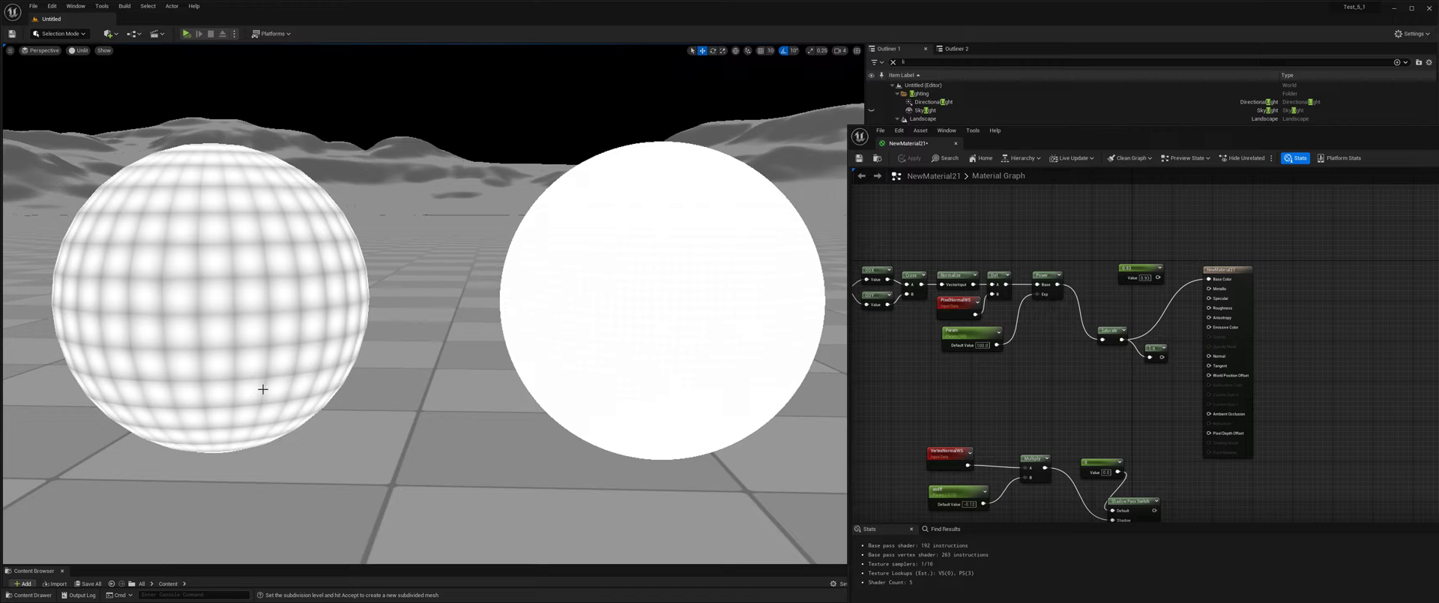
# Switch the viewport to Lit mode and compare the material on both spheres.
pyautogui.click(78, 51)
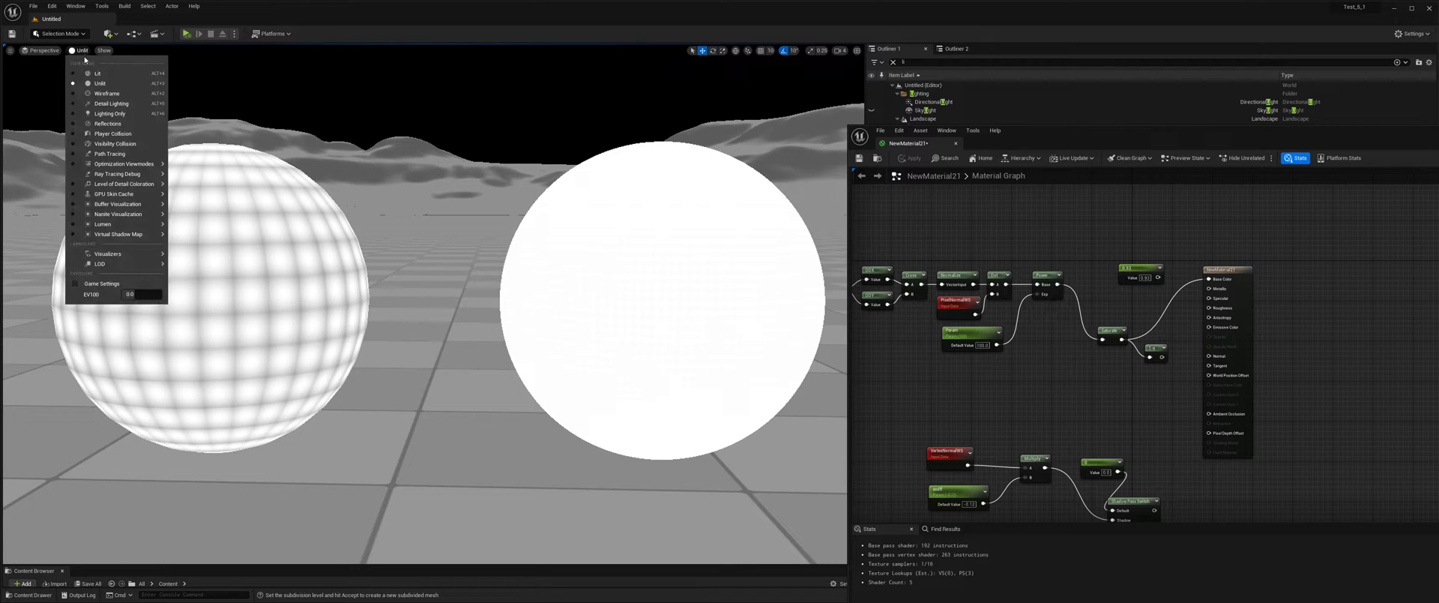
pyautogui.click(98, 75)
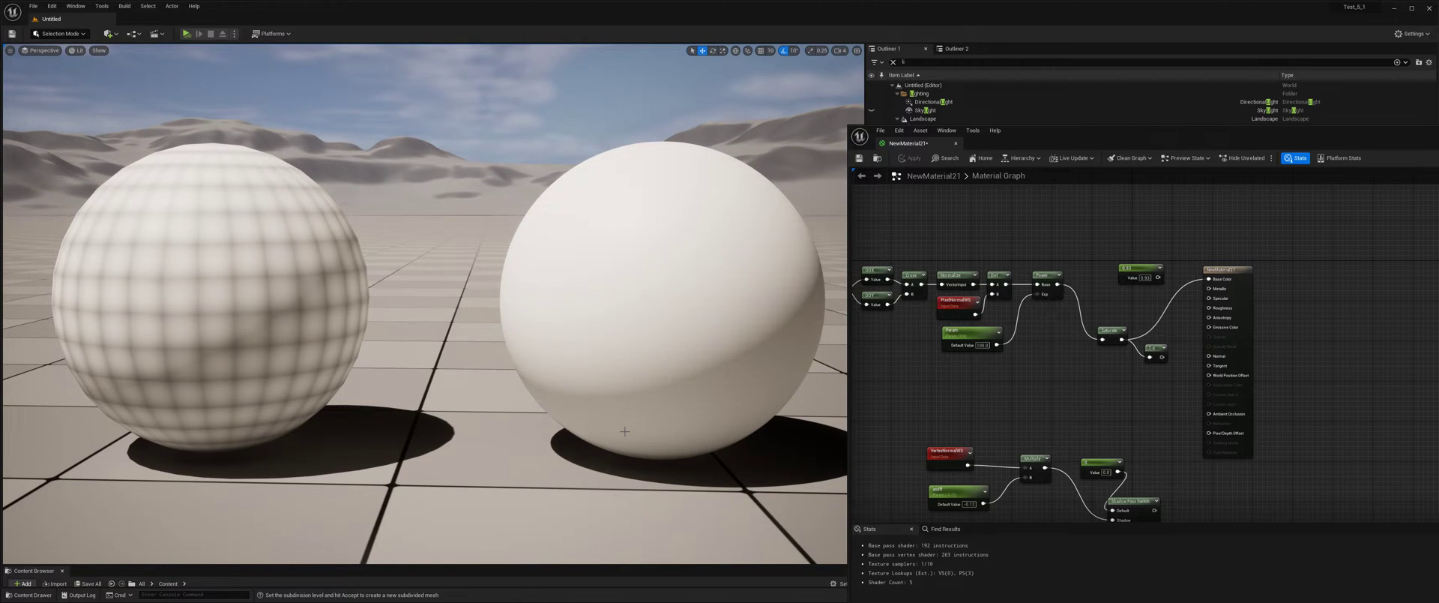
pyautogui.moveTo(563, 437); pyautogui.dragTo(575, 441, button='right')
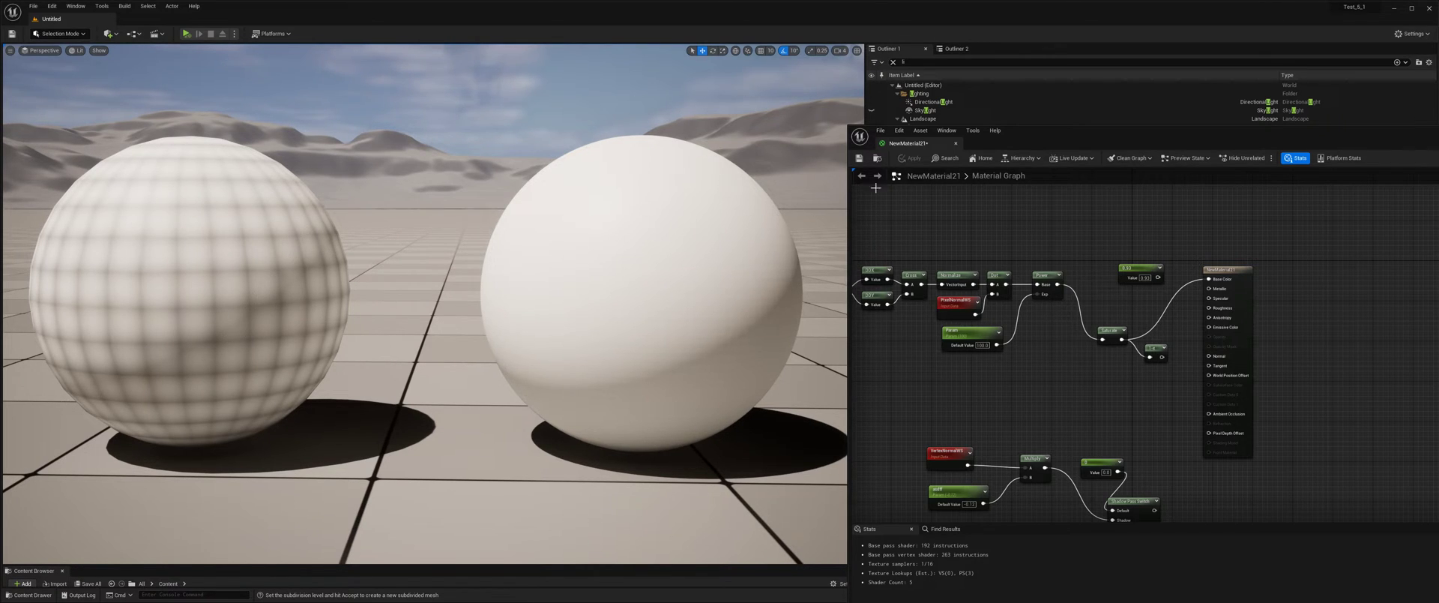
# Search the project settings for "global ill" and set the Dynamic Global Illumination Method to None.
pyautogui.moveTo(1048, 136); pyautogui.dragTo(1080, 456)
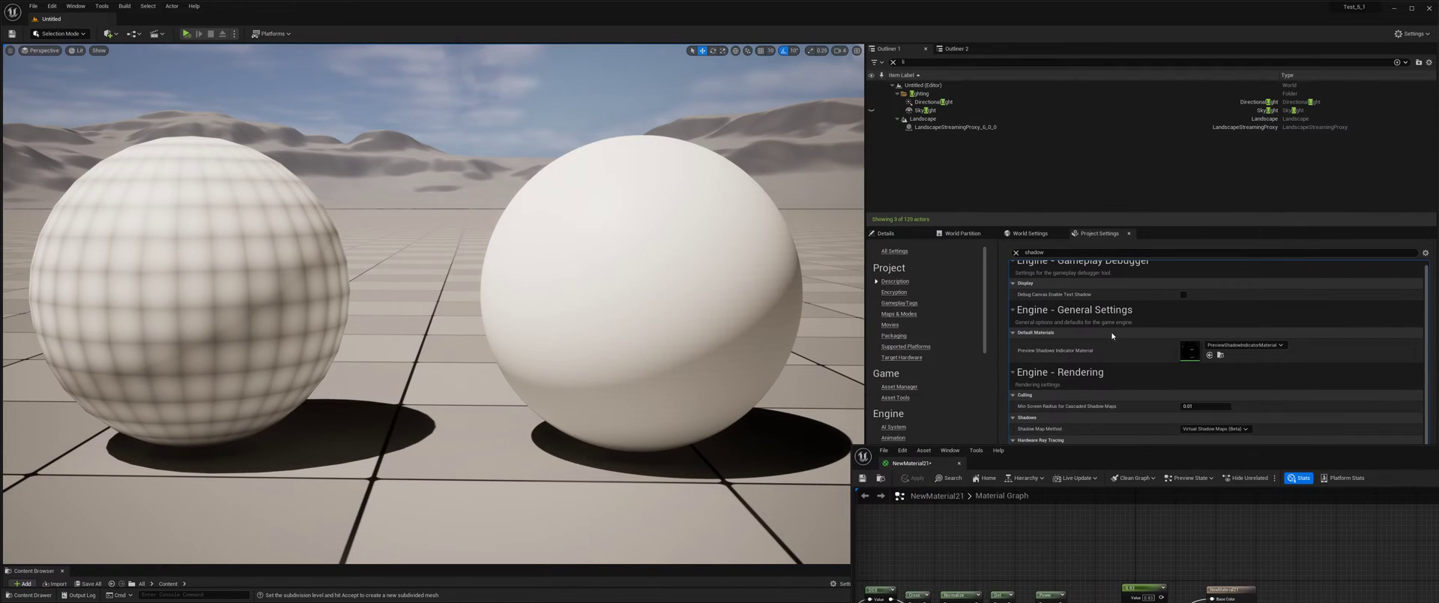
pyautogui.click(1049, 251)
pyautogui.doubleClick(1053, 252)
pyautogui.write('global ill')
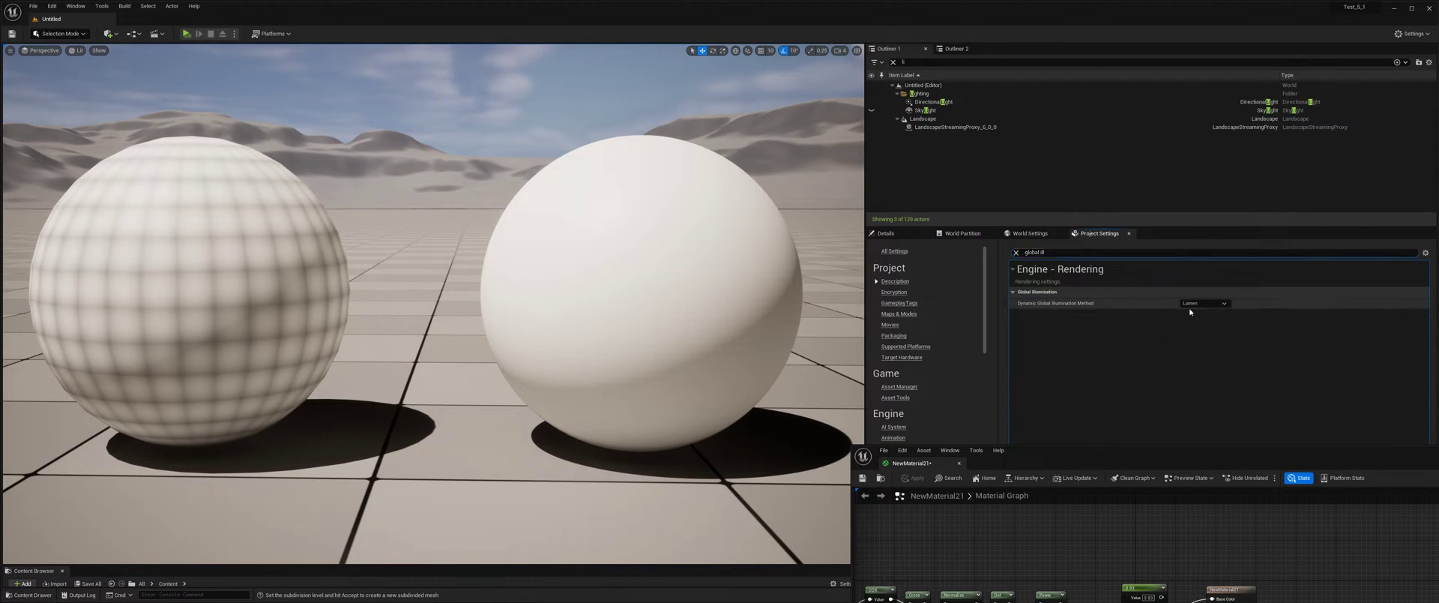
pyautogui.click(1205, 303)
pyautogui.click(1208, 316)
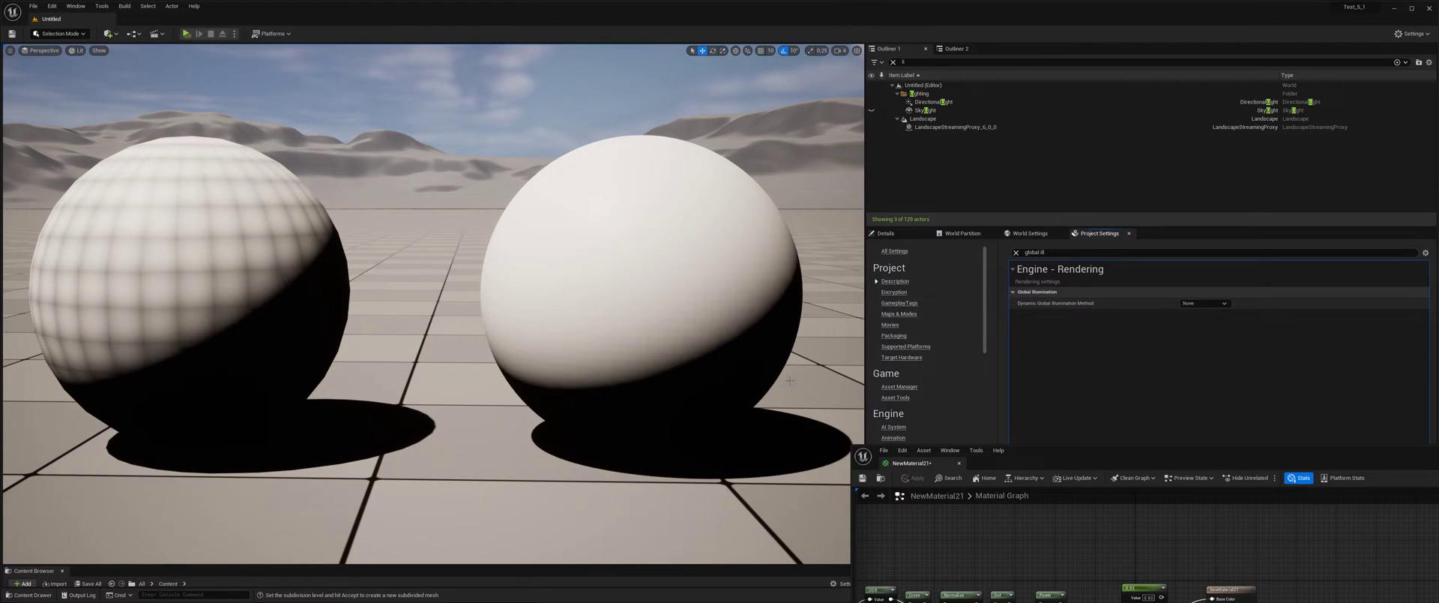
# Move the material editor window back up and switch the viewport to Detail Lighting mode.
pyautogui.moveTo(1012, 470); pyautogui.dragTo(1080, 309)
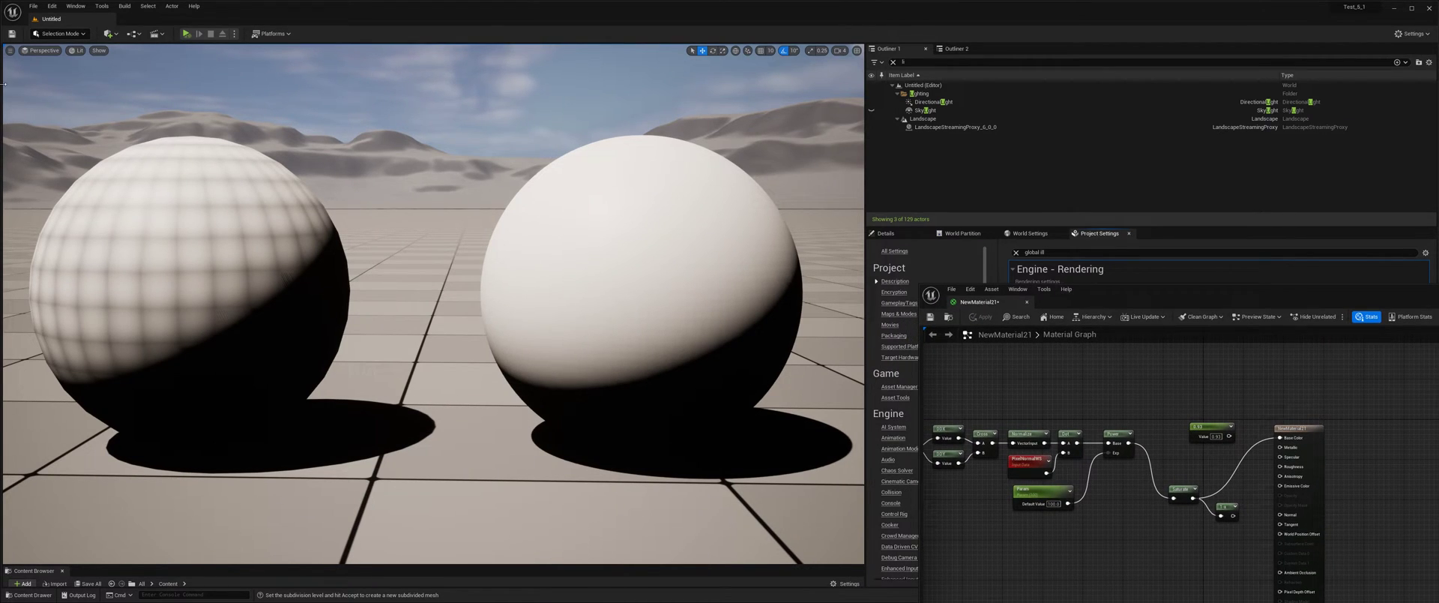
pyautogui.click(78, 51)
pyautogui.click(112, 105)
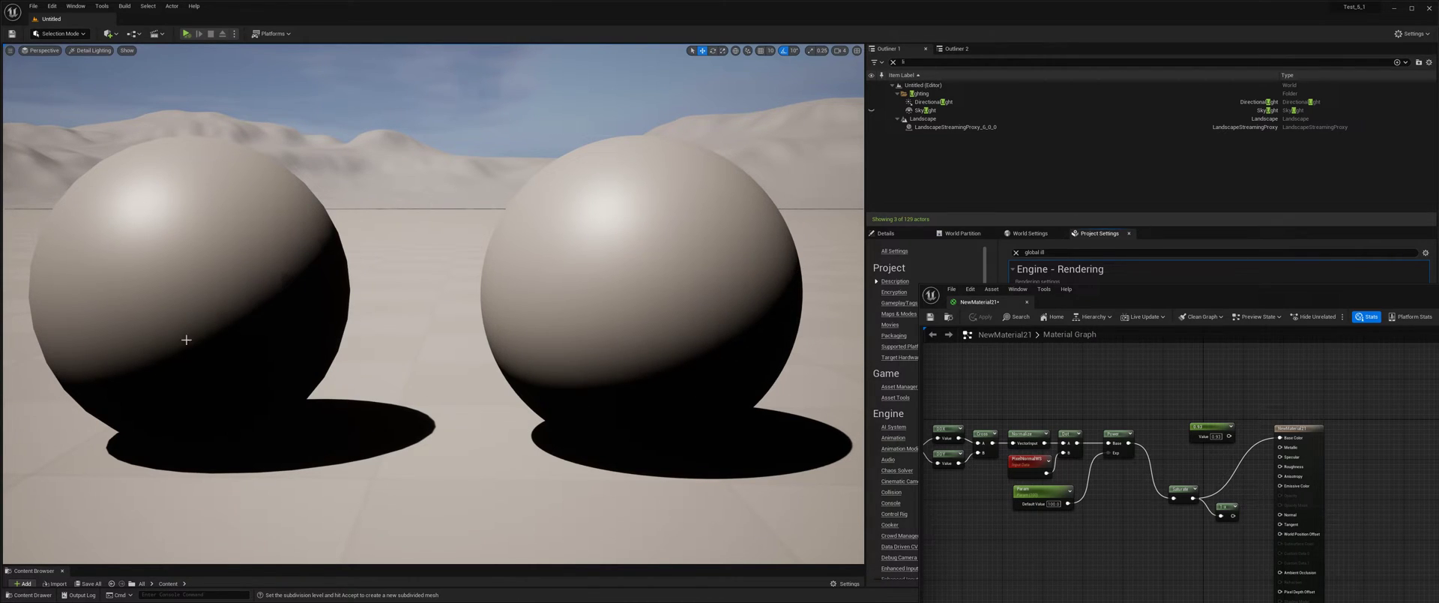
# Select the DirectionalLight and filter its details for "sha", moving the material editor window out of the way.
pyautogui.moveTo(1090, 291); pyautogui.dragTo(1028, 461)
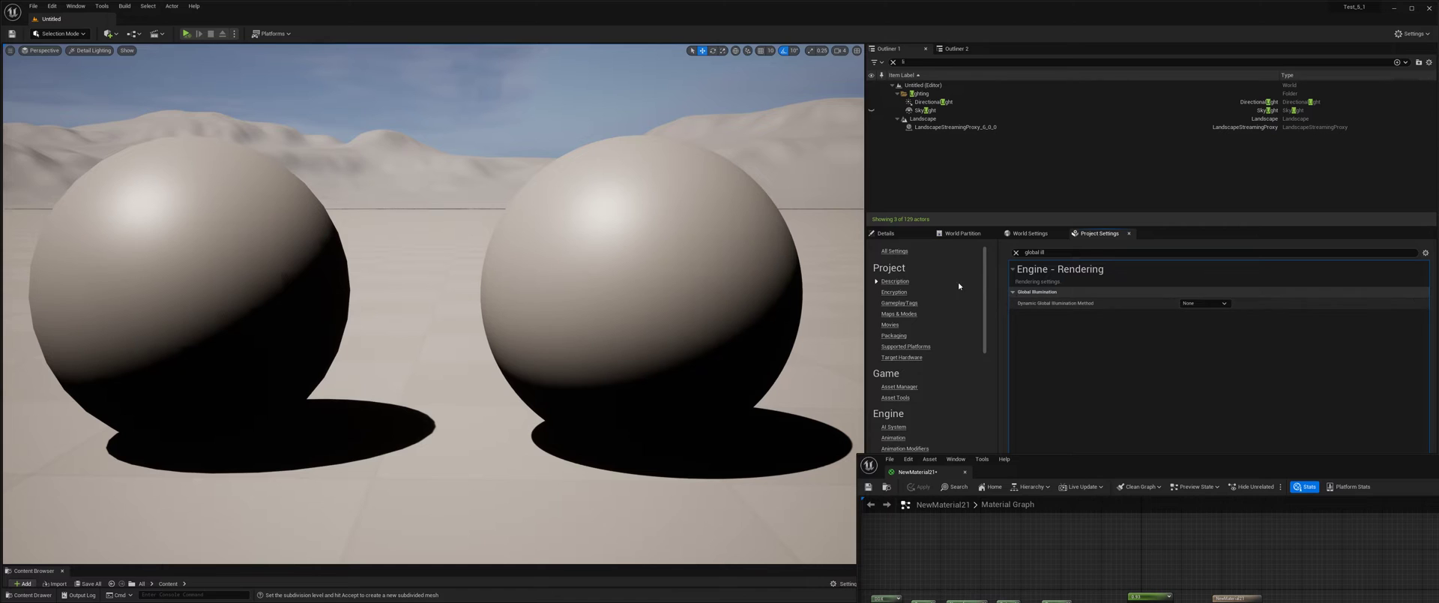
pyautogui.click(930, 102)
pyautogui.click(899, 233)
pyautogui.click(951, 315)
pyautogui.write('sha')
# Toggle the directional light's Cast Shadows off and back on, and examine the shadow edge on the low-poly sphere up close.
pyautogui.click(1166, 352)
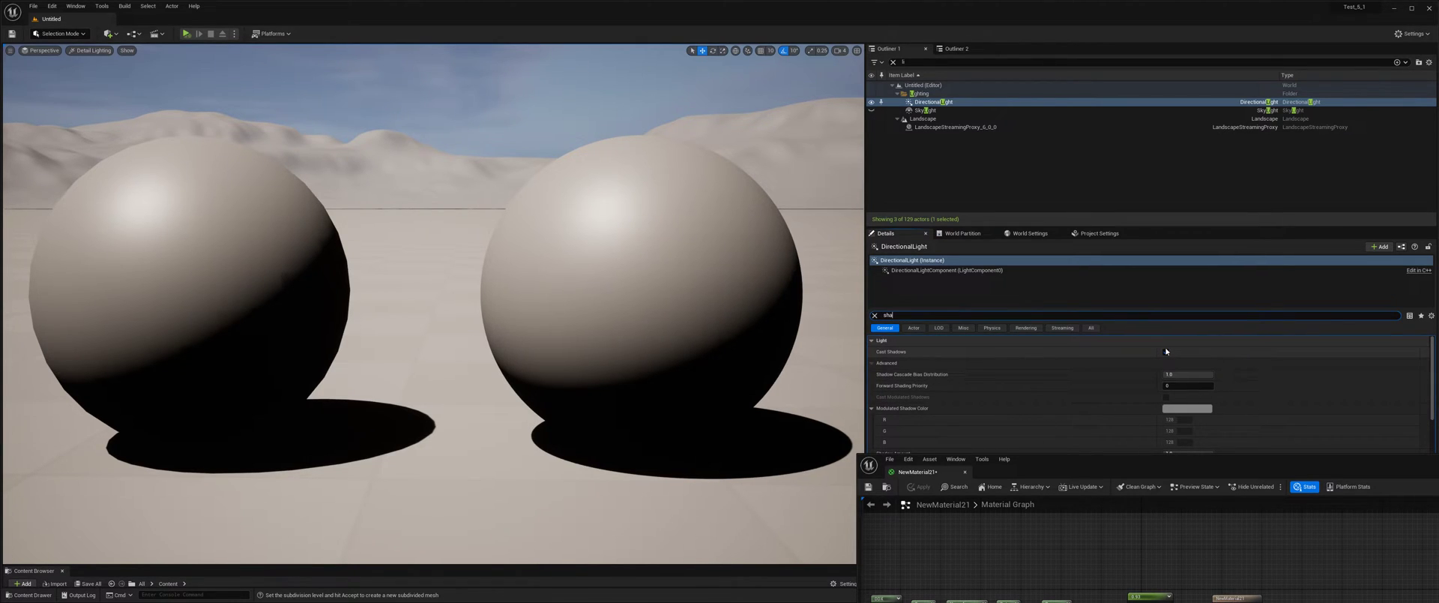
pyautogui.click(1167, 352)
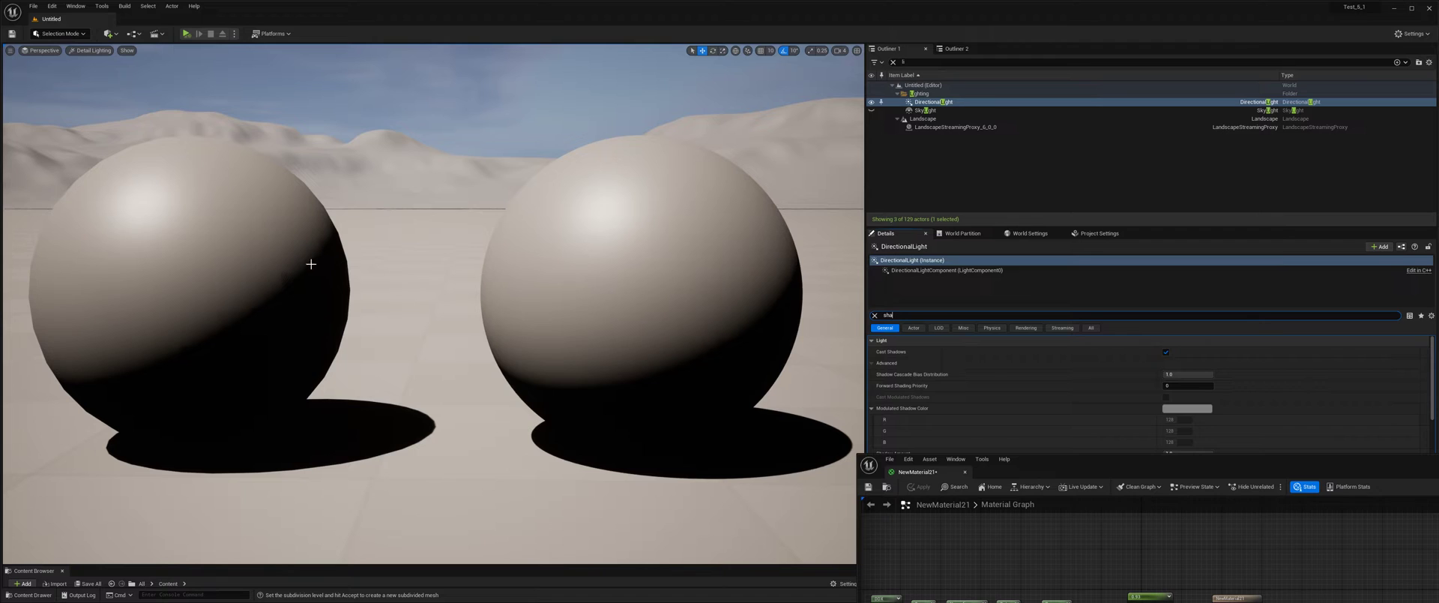
pyautogui.click(1166, 351)
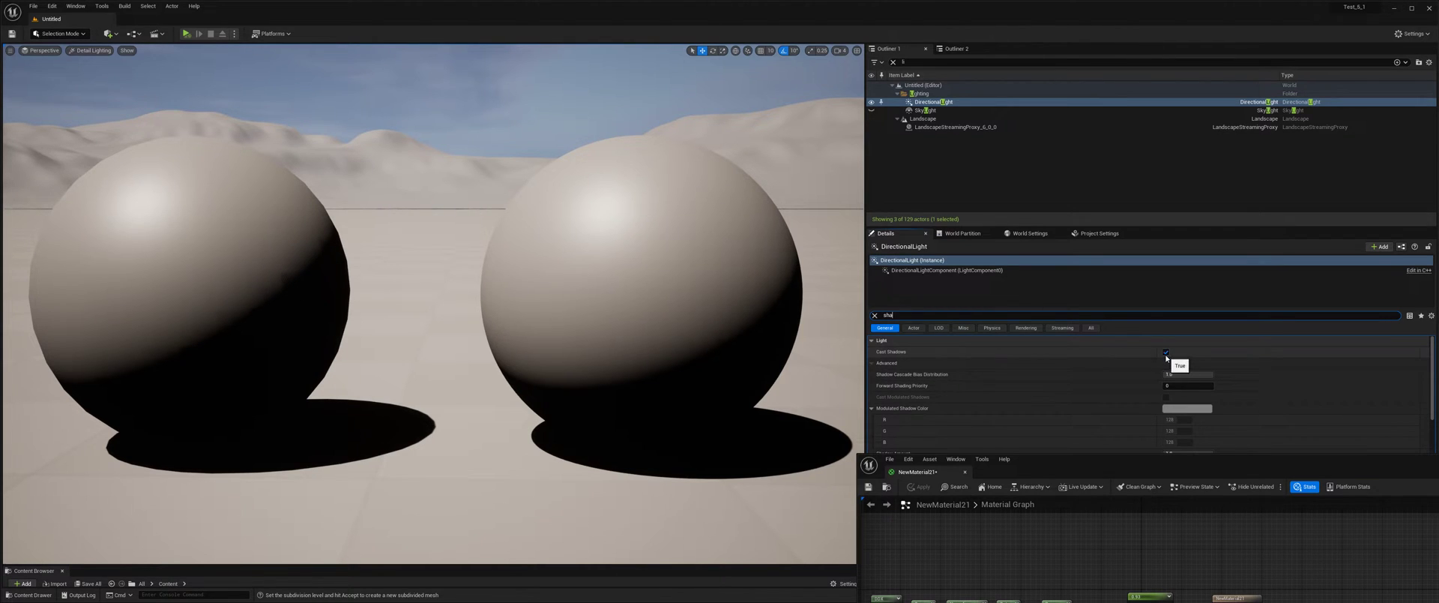
pyautogui.click(1166, 352)
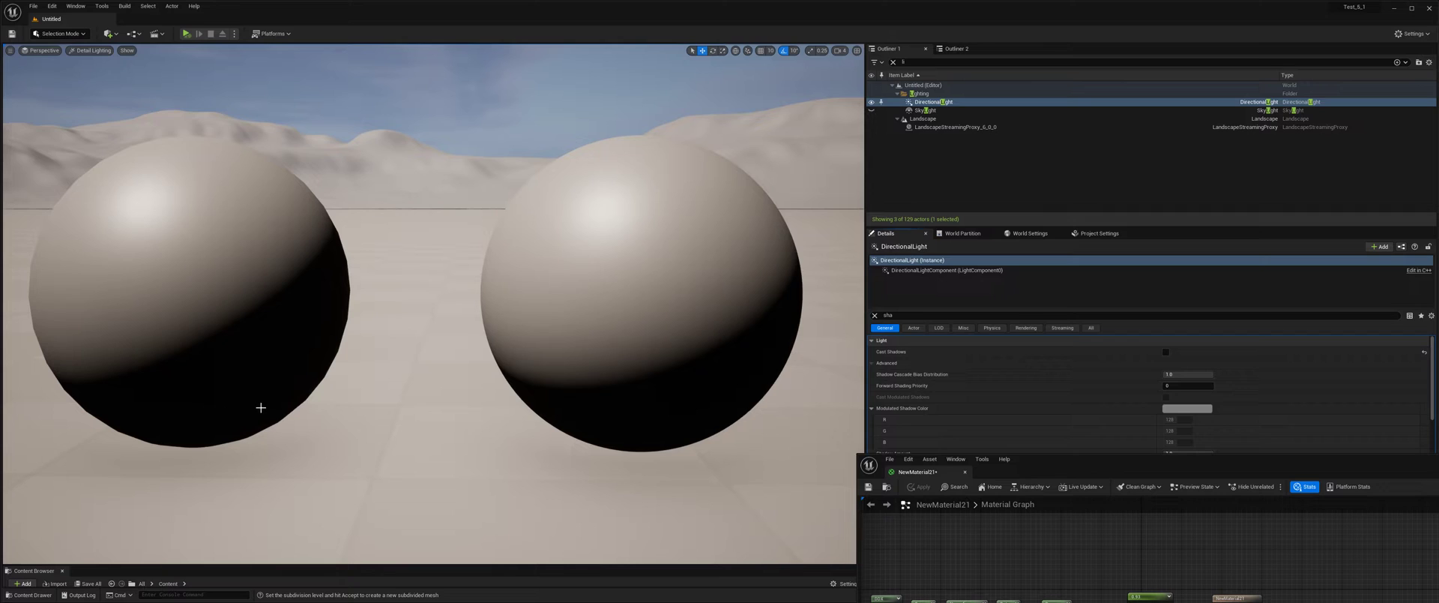
pyautogui.click(1167, 352)
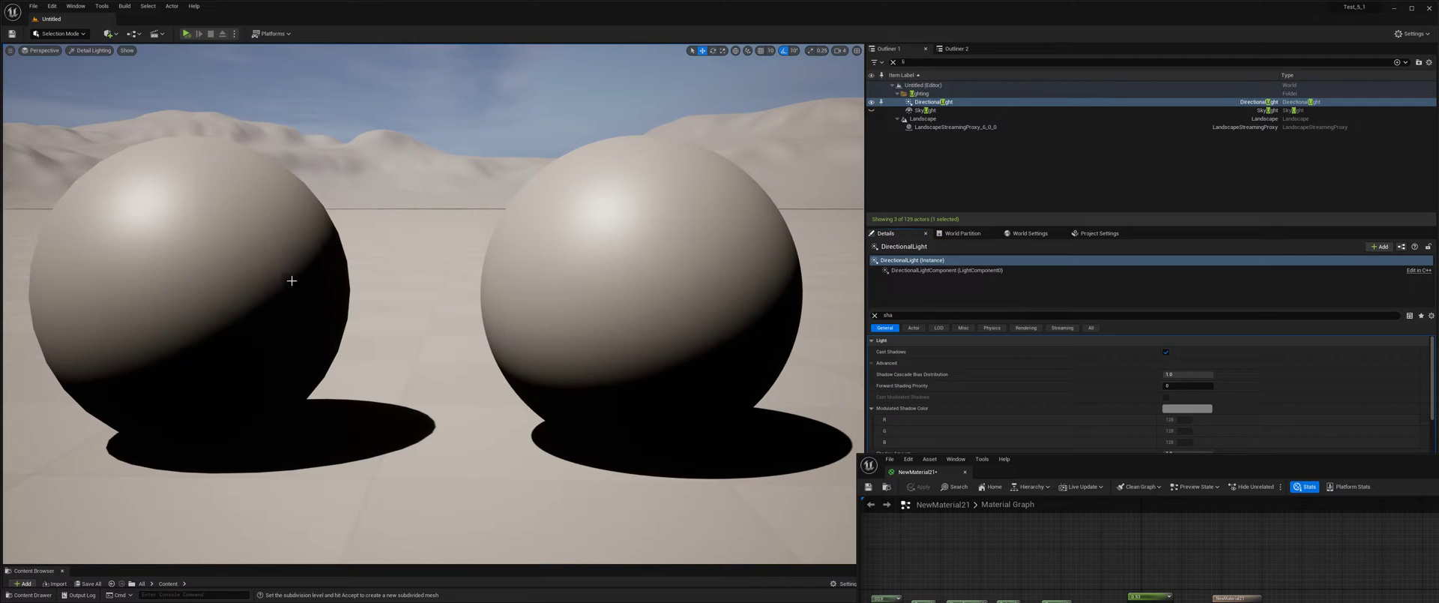
pyautogui.press('a')
pyautogui.press('w')
pyautogui.press('a')
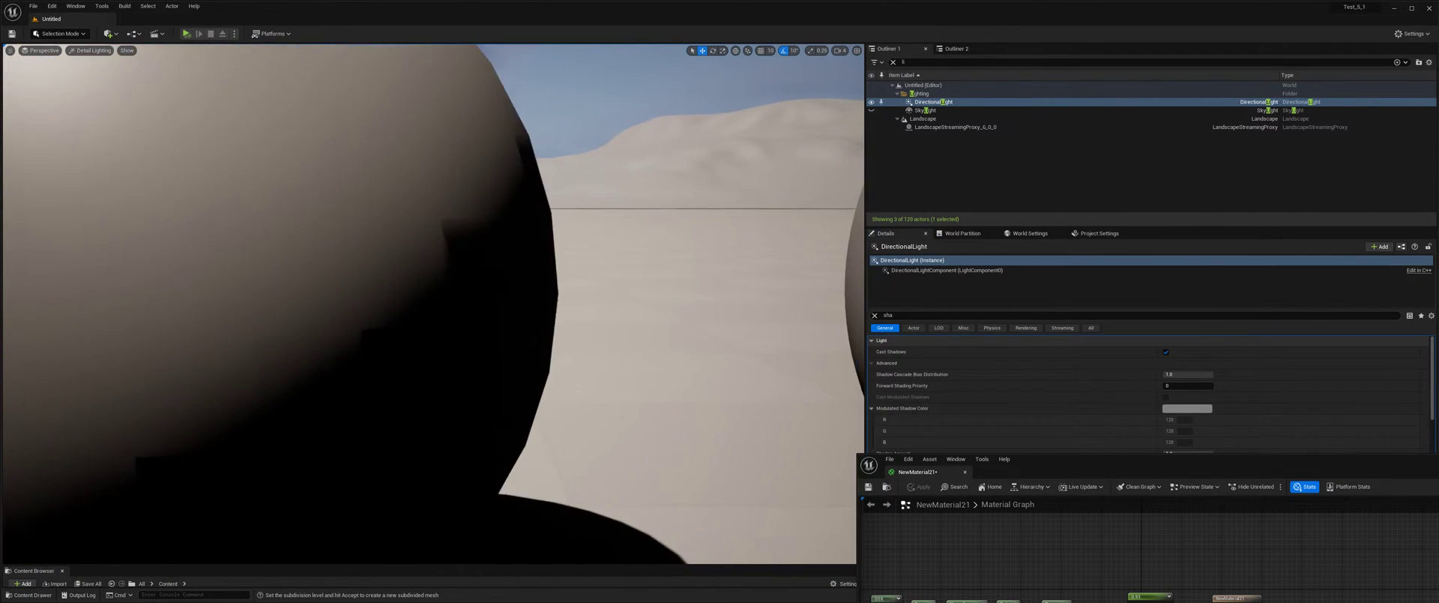
# Toggle the directional light's Cast Shadows off and on once more and compare the shadow edges on both spheres.
pyautogui.moveTo(433, 304); pyautogui.dragTo(419, 281)
pyautogui.moveTo(483, 394); pyautogui.dragTo(517, 391)
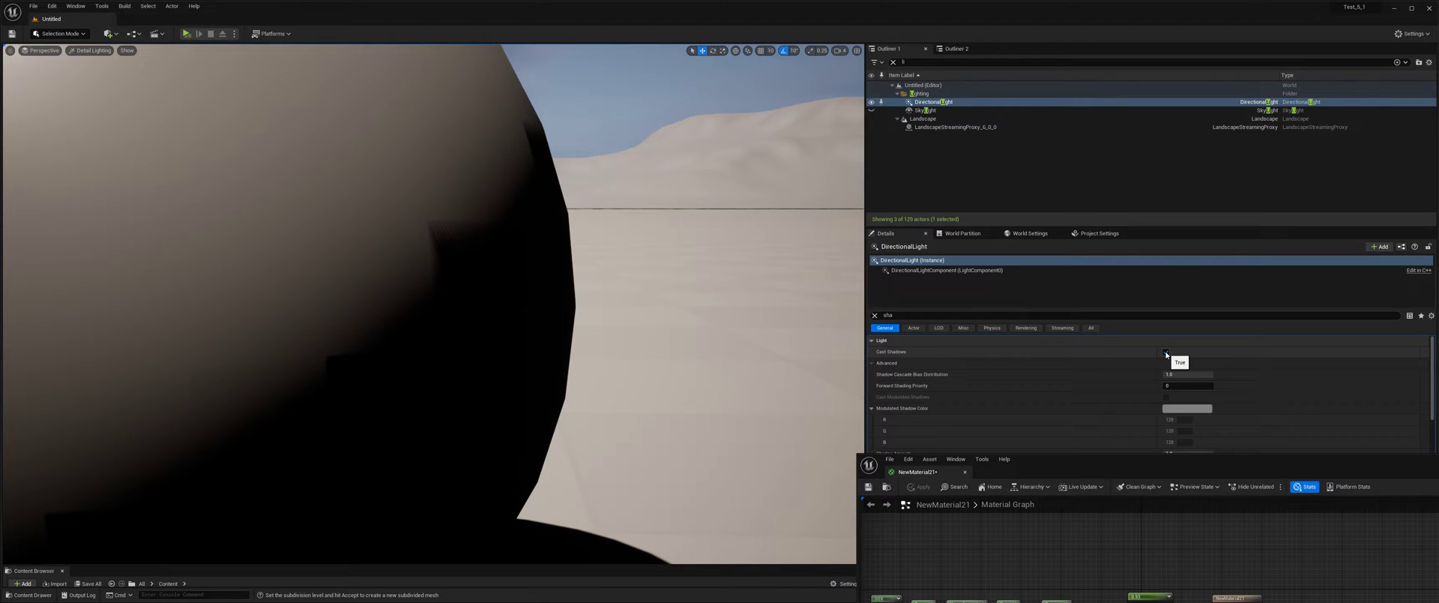
pyautogui.click(1167, 352)
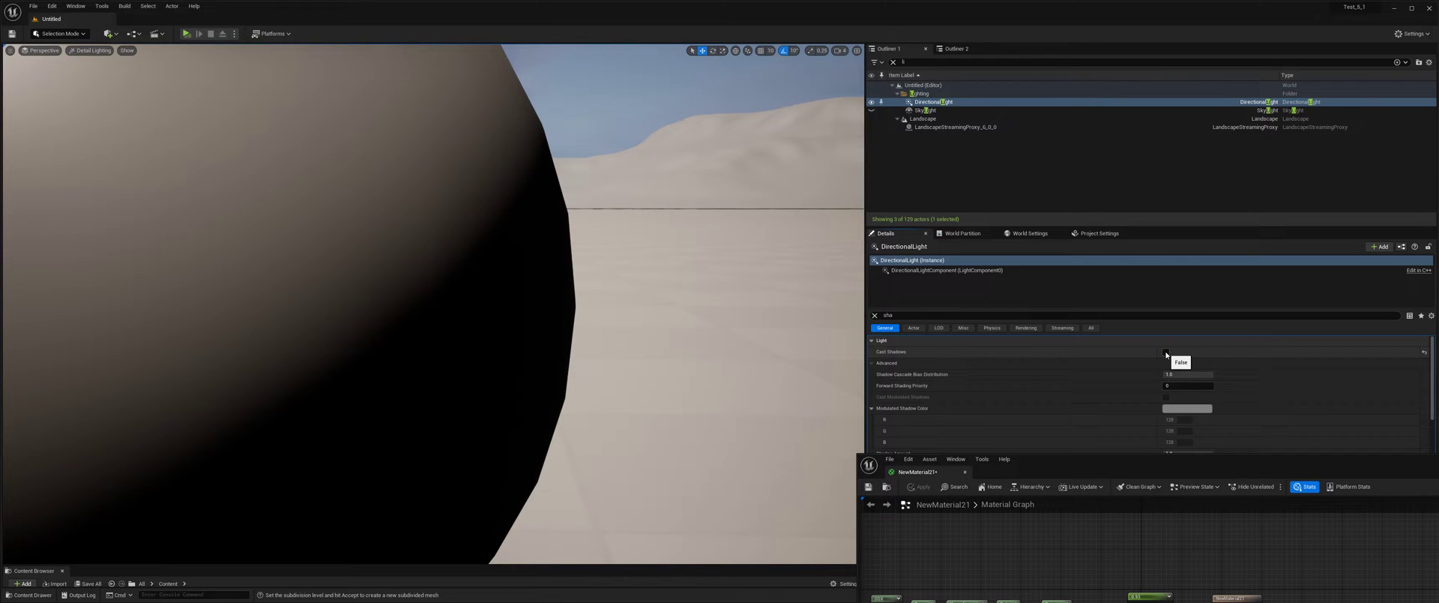
pyautogui.click(1167, 354)
pyautogui.scroll(-5, 752, 247)
pyautogui.moveTo(752, 247); pyautogui.dragTo(687, 280, button='middle')
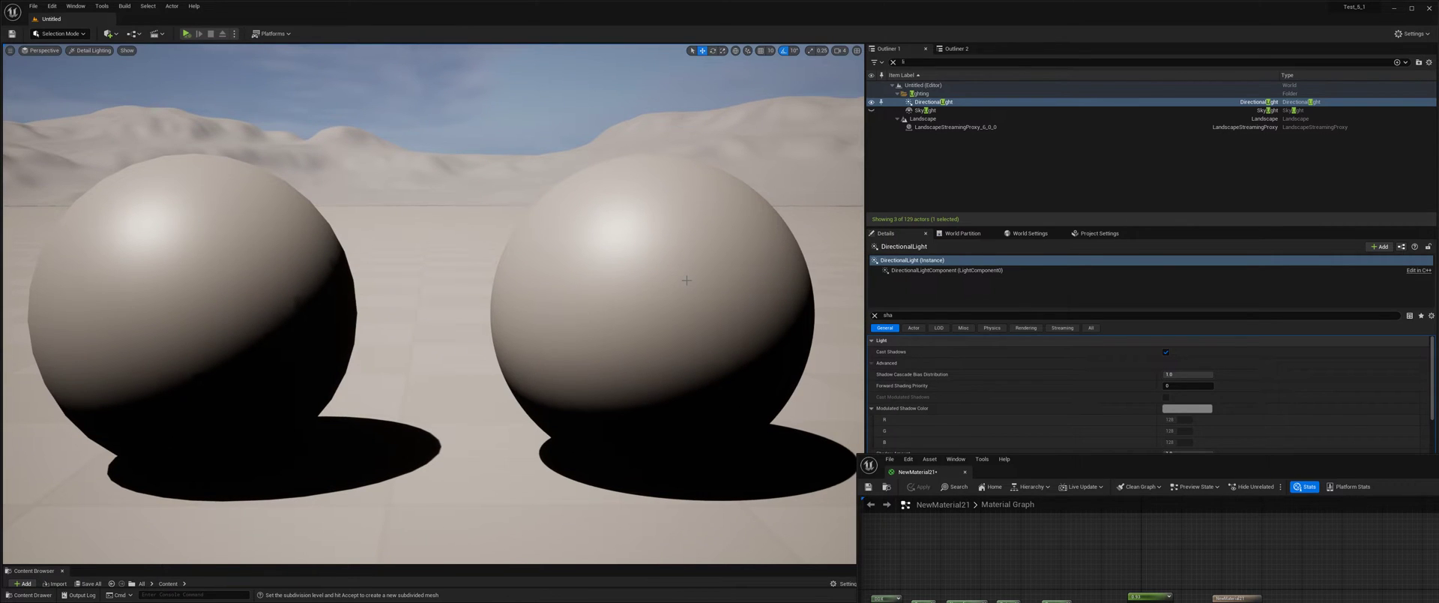
pyautogui.moveTo(653, 318); pyautogui.dragTo(510, 255, button='middle')
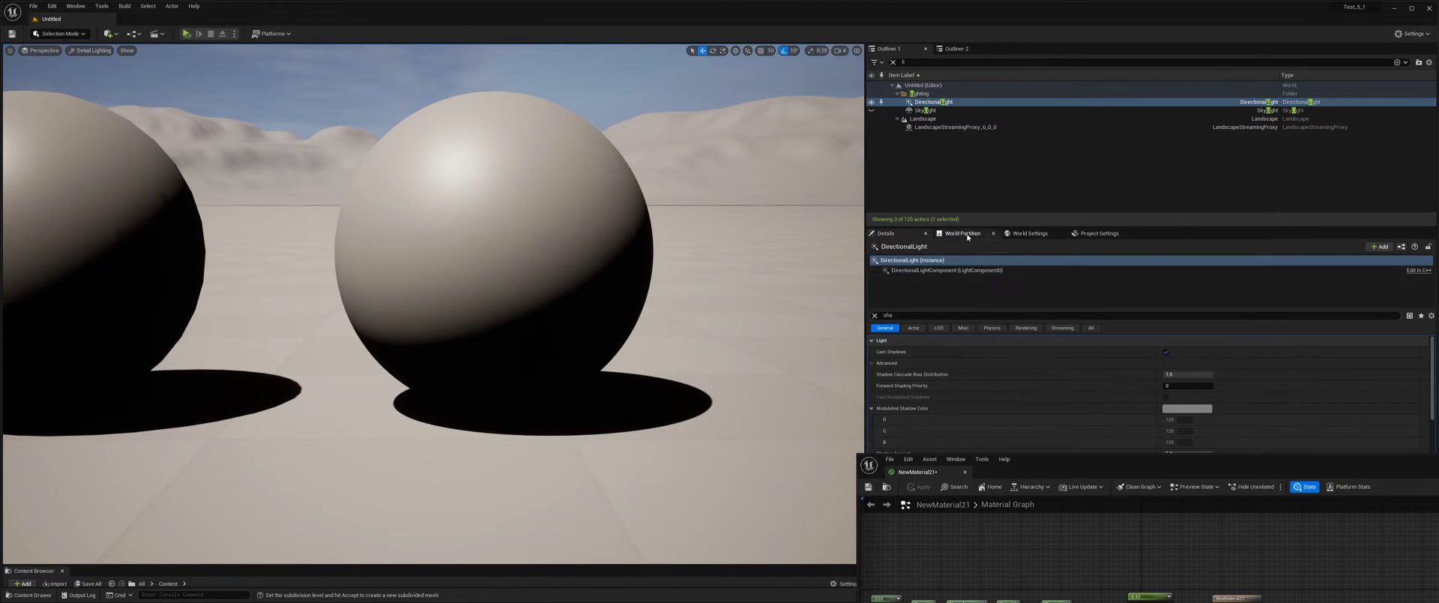
# Set the project's Dynamic Global Illumination Method to Lumen and bring both spheres into view.
pyautogui.click(1028, 233)
pyautogui.click(1086, 237)
pyautogui.click(1192, 303)
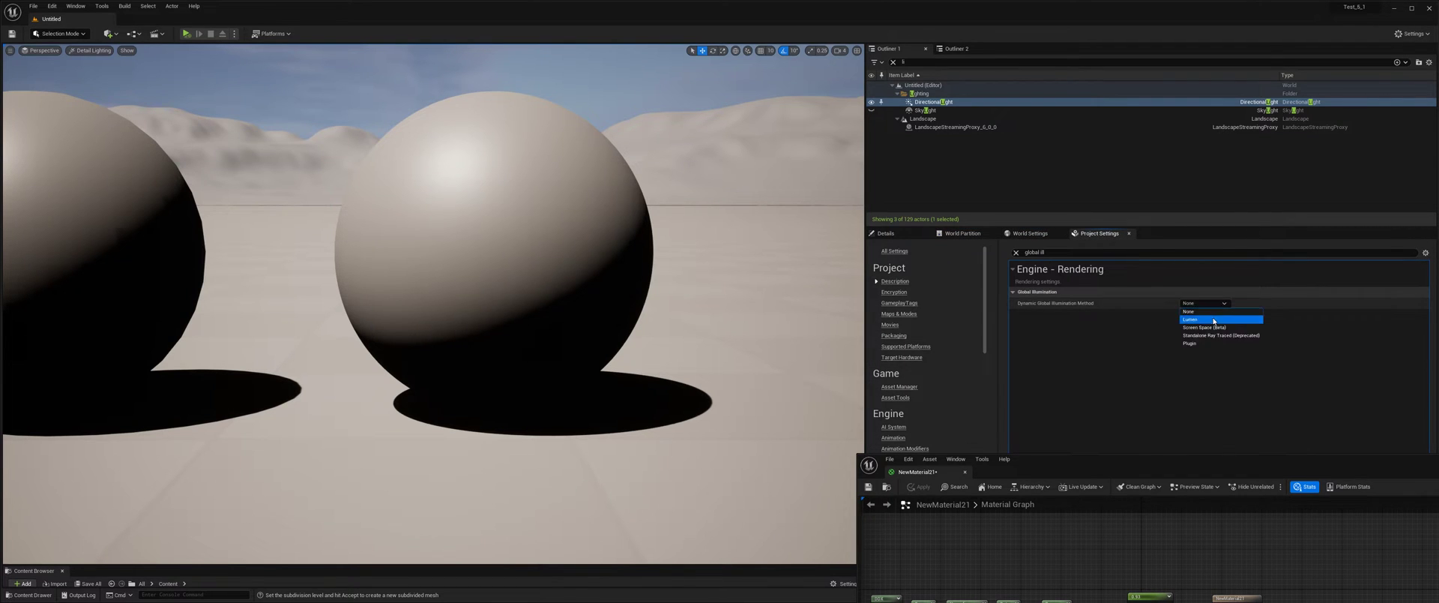
pyautogui.click(1200, 327)
pyautogui.moveTo(793, 285); pyautogui.dragTo(973, 302, button='middle')
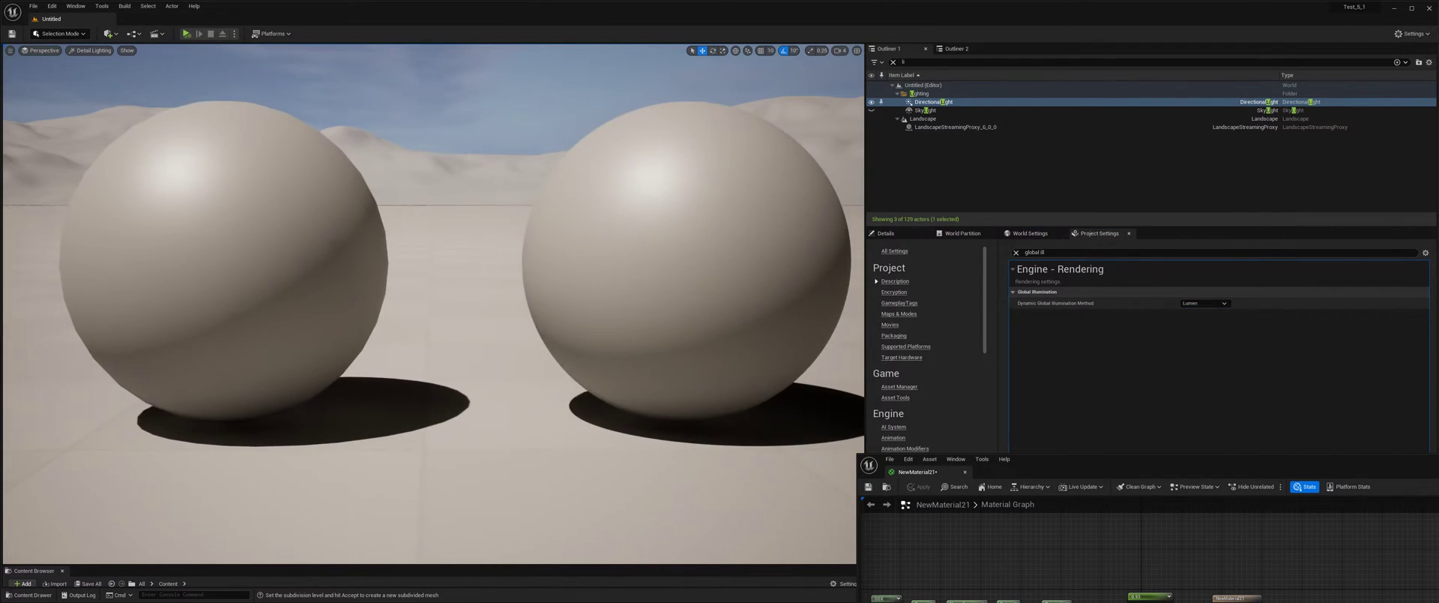
pyautogui.moveTo(645, 262); pyautogui.dragTo(642, 262, button='middle')
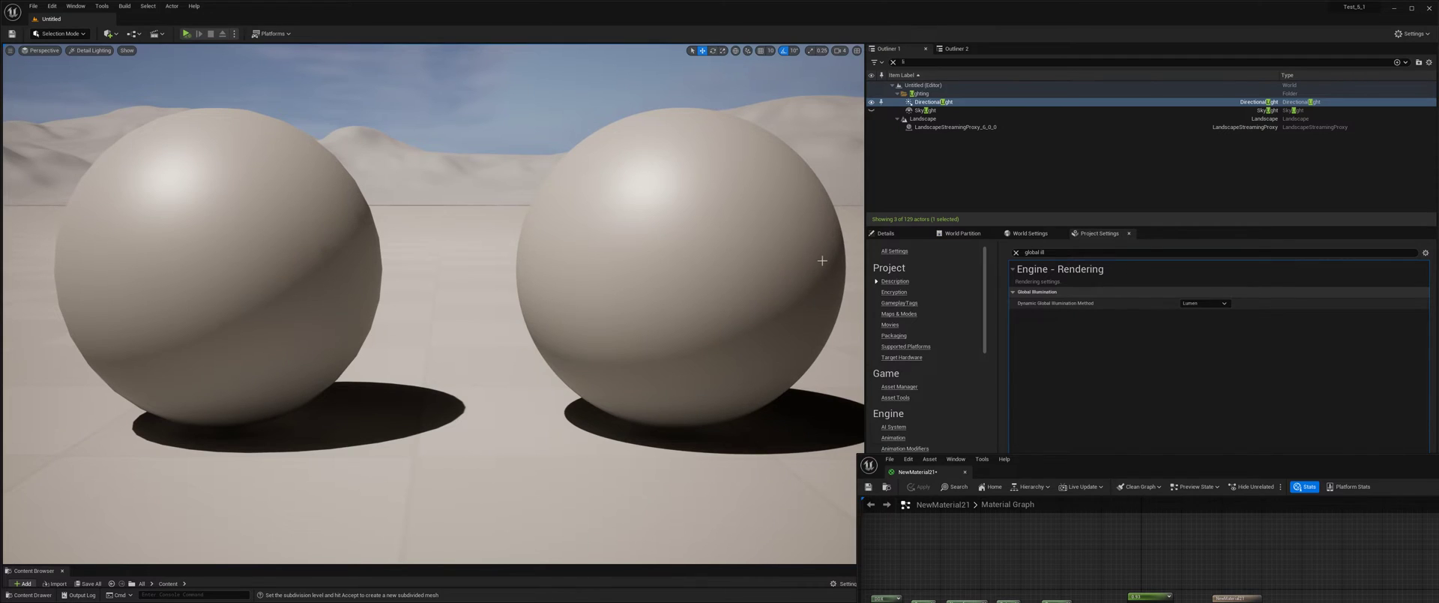
# Move the material editor window down and search the project settings for "shadow".
pyautogui.click(889, 233)
pyautogui.moveTo(1092, 466); pyautogui.dragTo(1044, 501)
pyautogui.click(1100, 234)
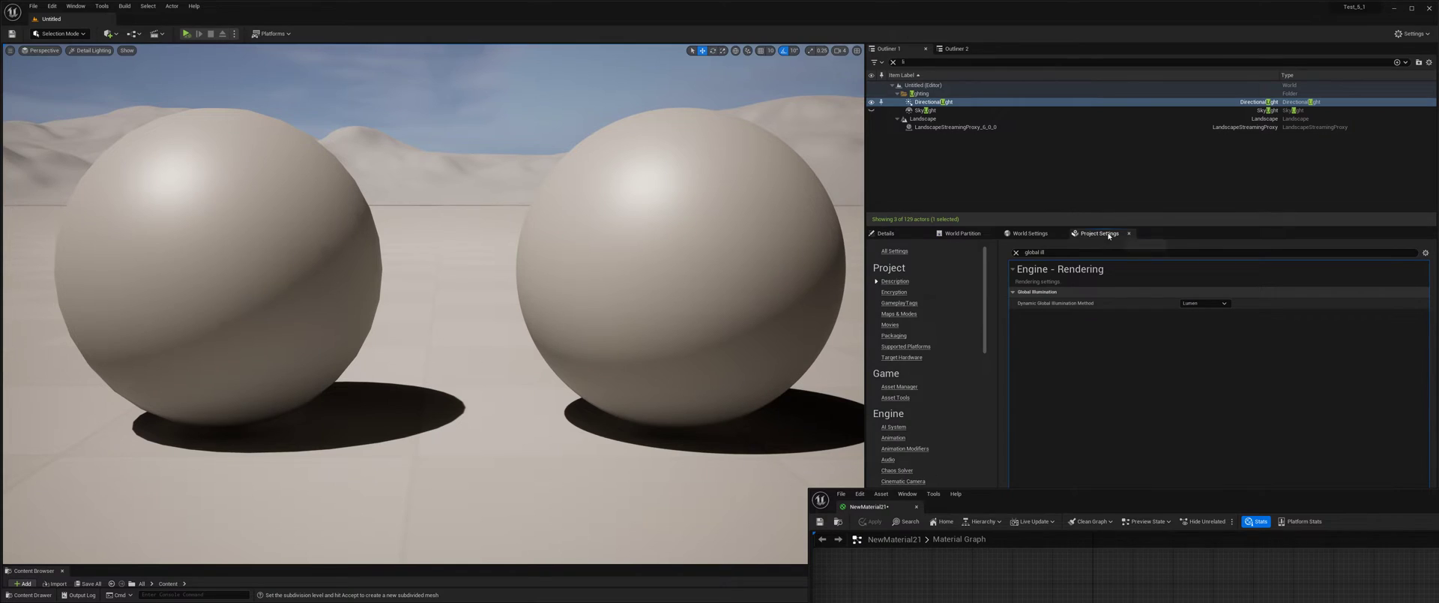
pyautogui.click(1057, 254)
pyautogui.write('shadow')
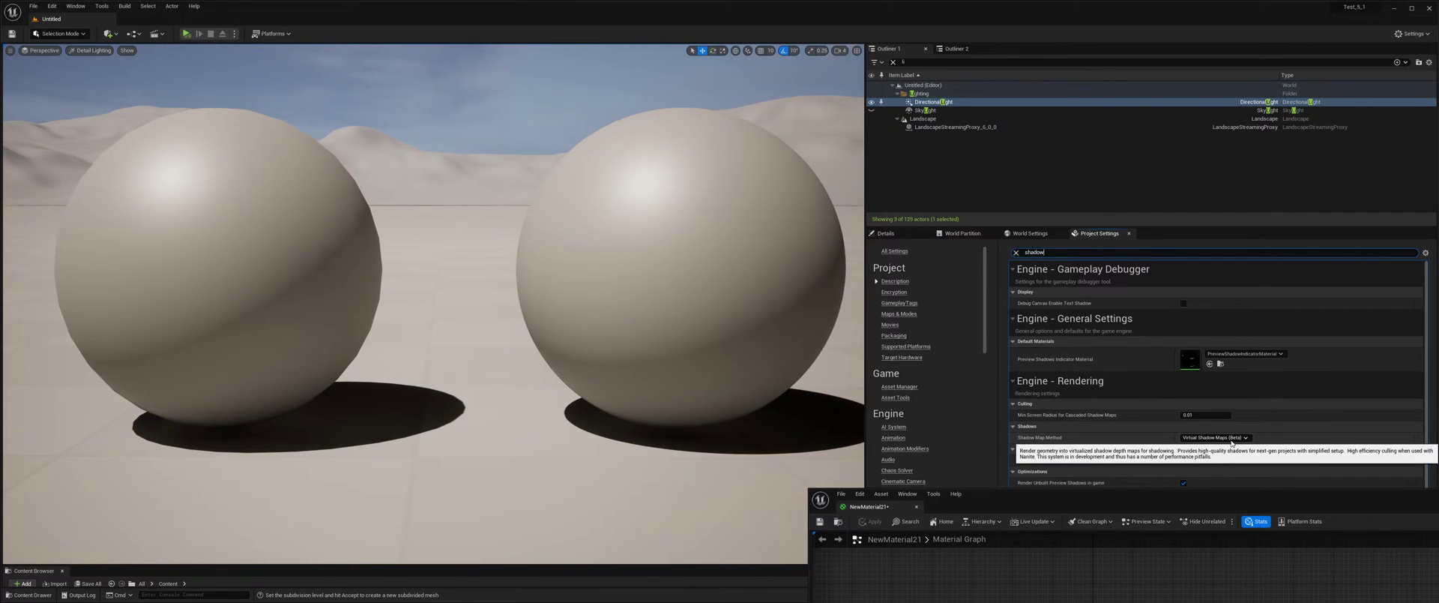
# Set the project's Shadow Map Method to Shadow Maps with both spheres in view.
pyautogui.moveTo(463, 374); pyautogui.dragTo(498, 377)
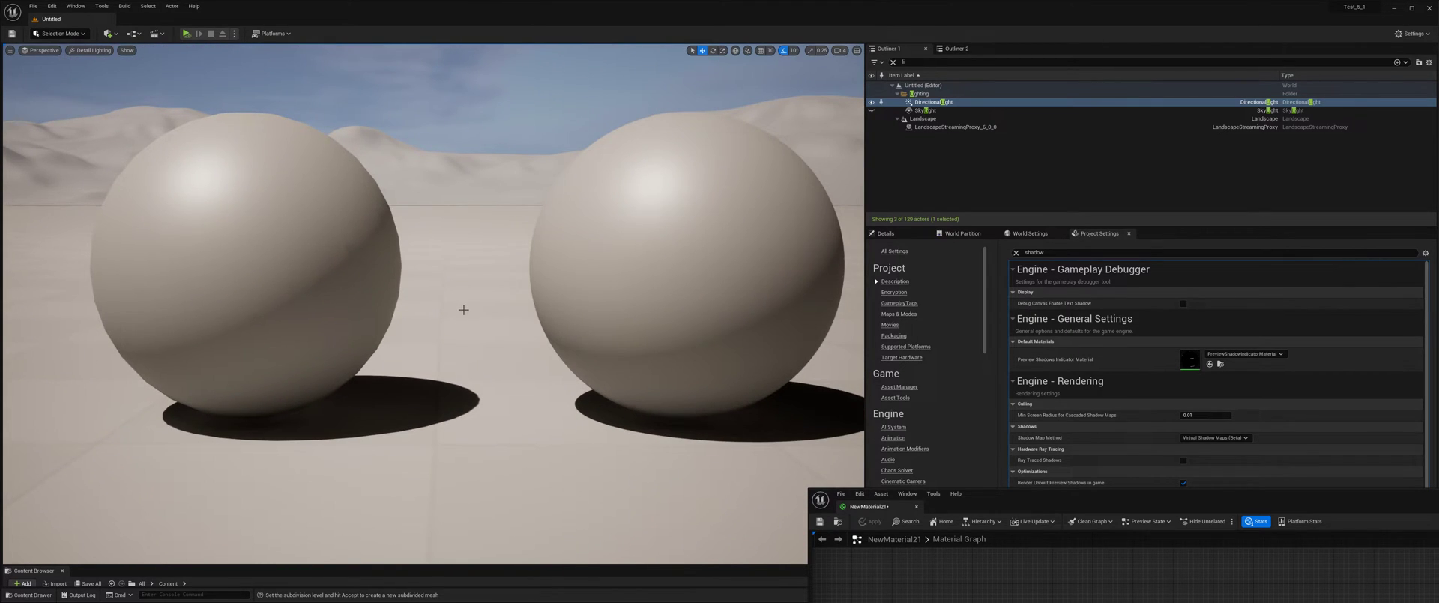
pyautogui.moveTo(486, 308); pyautogui.dragTo(759, 307)
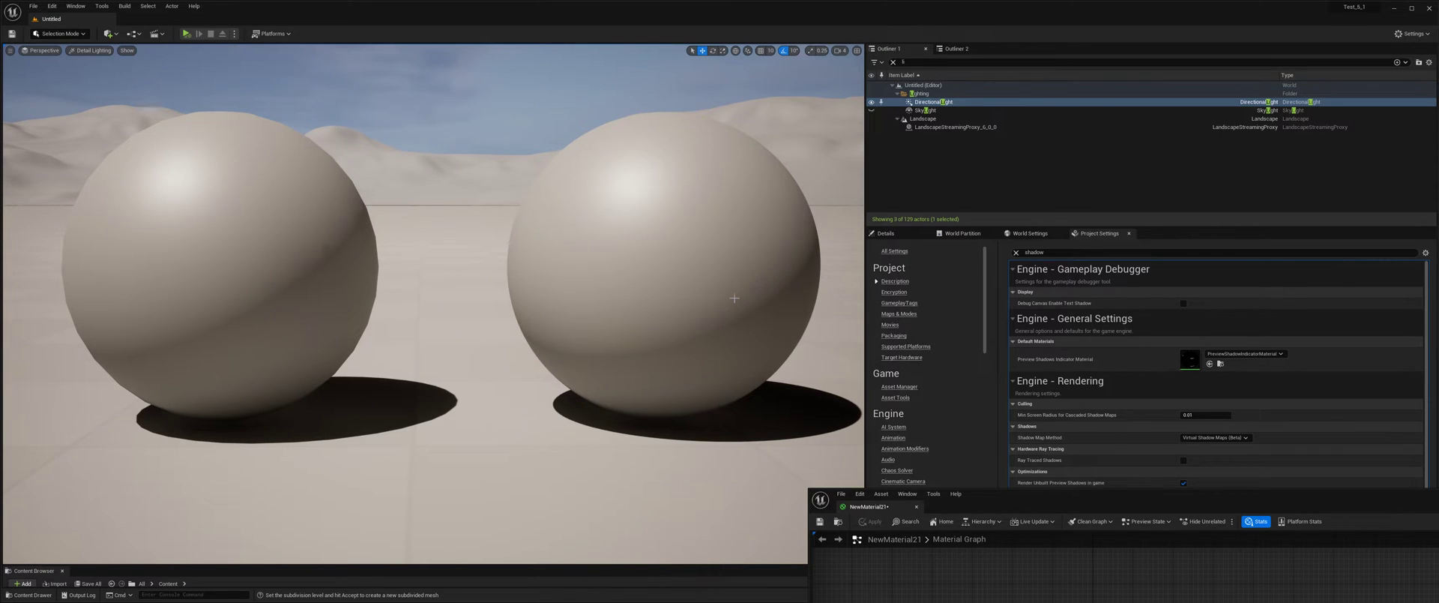
pyautogui.click(1222, 438)
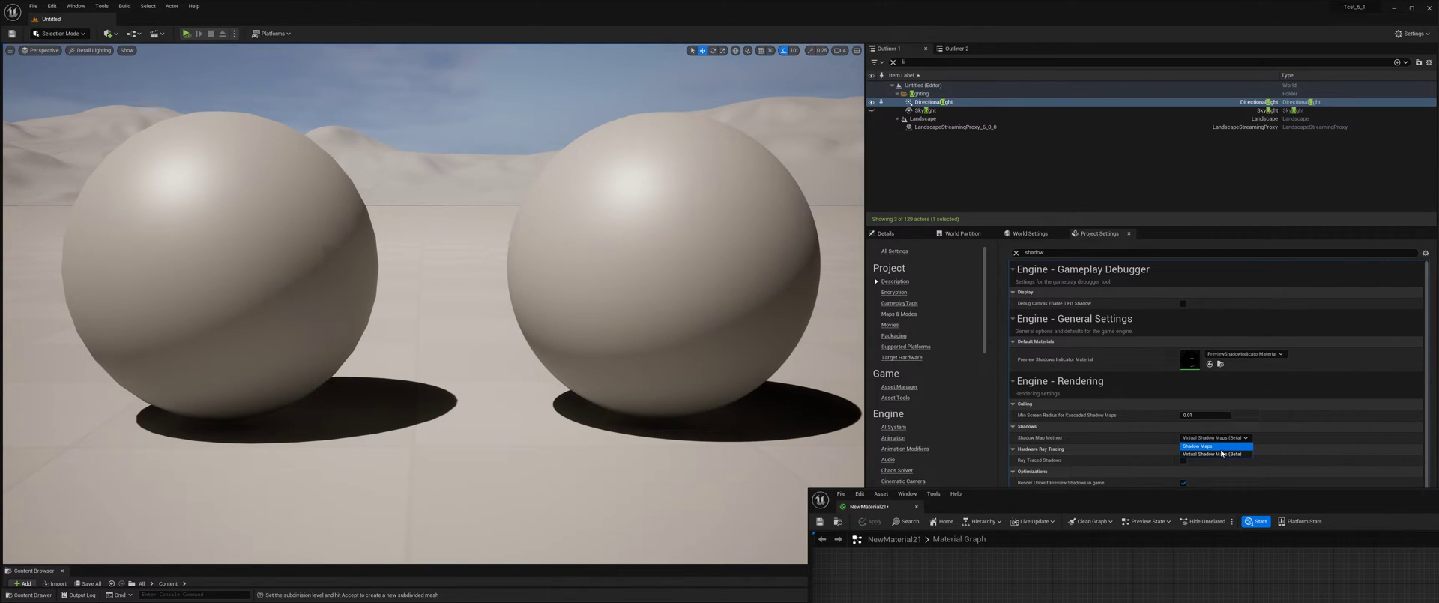
pyautogui.click(1216, 446)
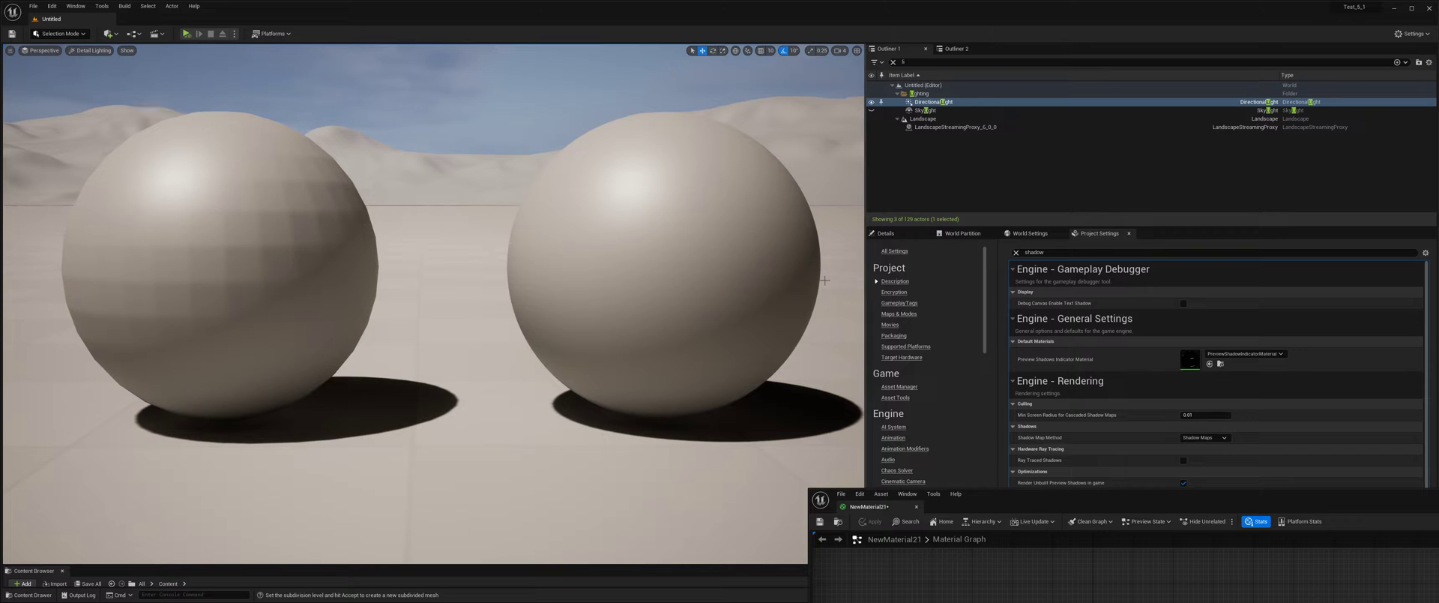
# Examine the shading and shadow edge on the low-poly sphere up close, and compare it with the smooth sphere.
pyautogui.moveTo(677, 363); pyautogui.dragTo(518, 412, button='middle')
pyautogui.moveTo(678, 363); pyautogui.dragTo(681, 322)
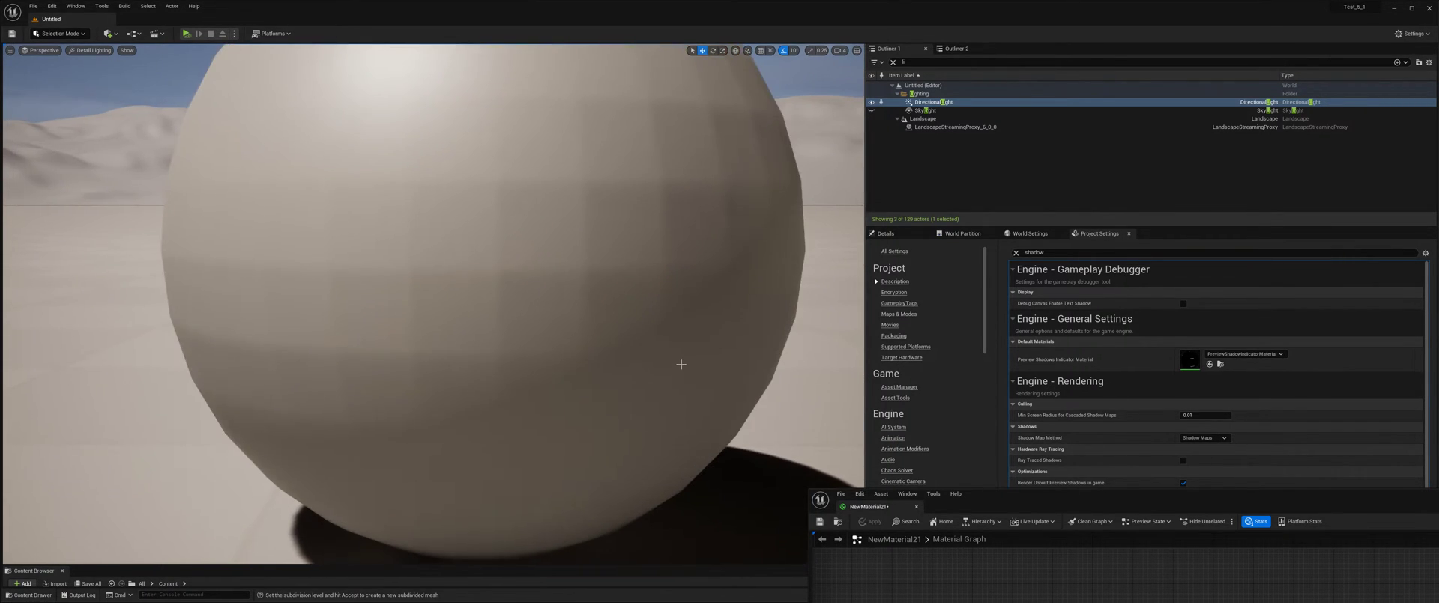
pyautogui.moveTo(682, 364); pyautogui.dragTo(825, 300, button='middle')
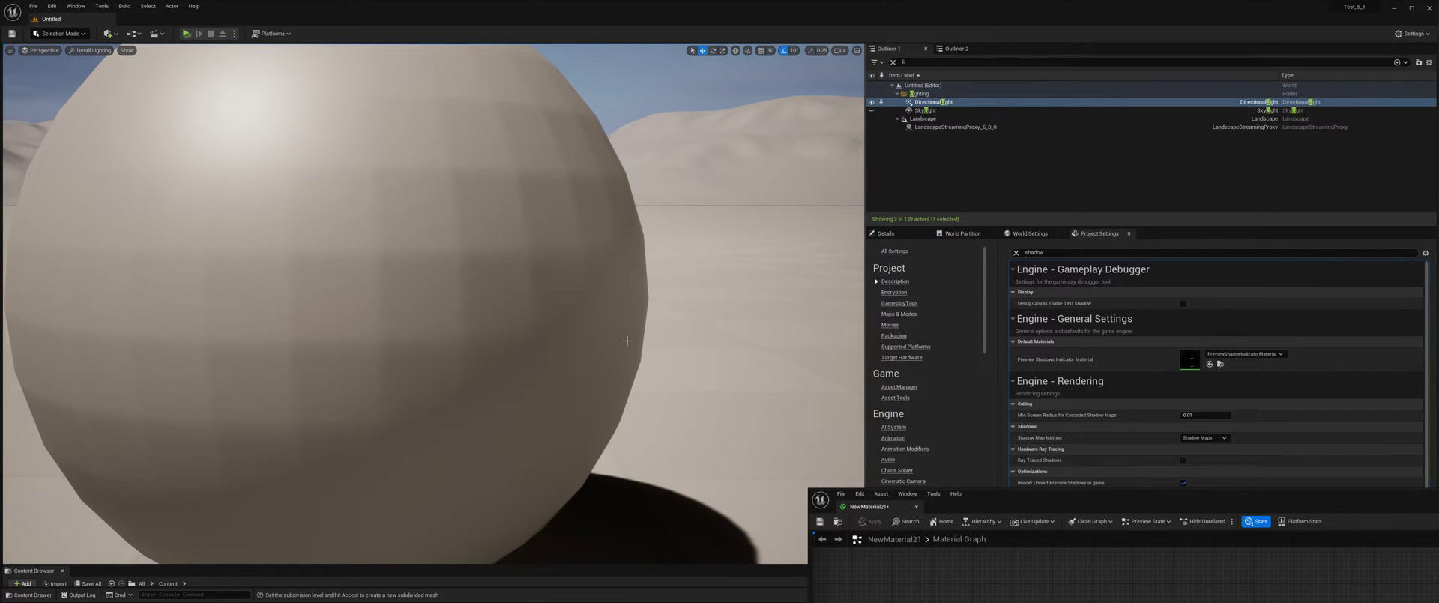
pyautogui.moveTo(627, 341); pyautogui.dragTo(603, 405)
pyautogui.moveTo(593, 346); pyautogui.dragTo(844, 326, button='middle')
pyautogui.moveTo(578, 363); pyautogui.dragTo(578, 288)
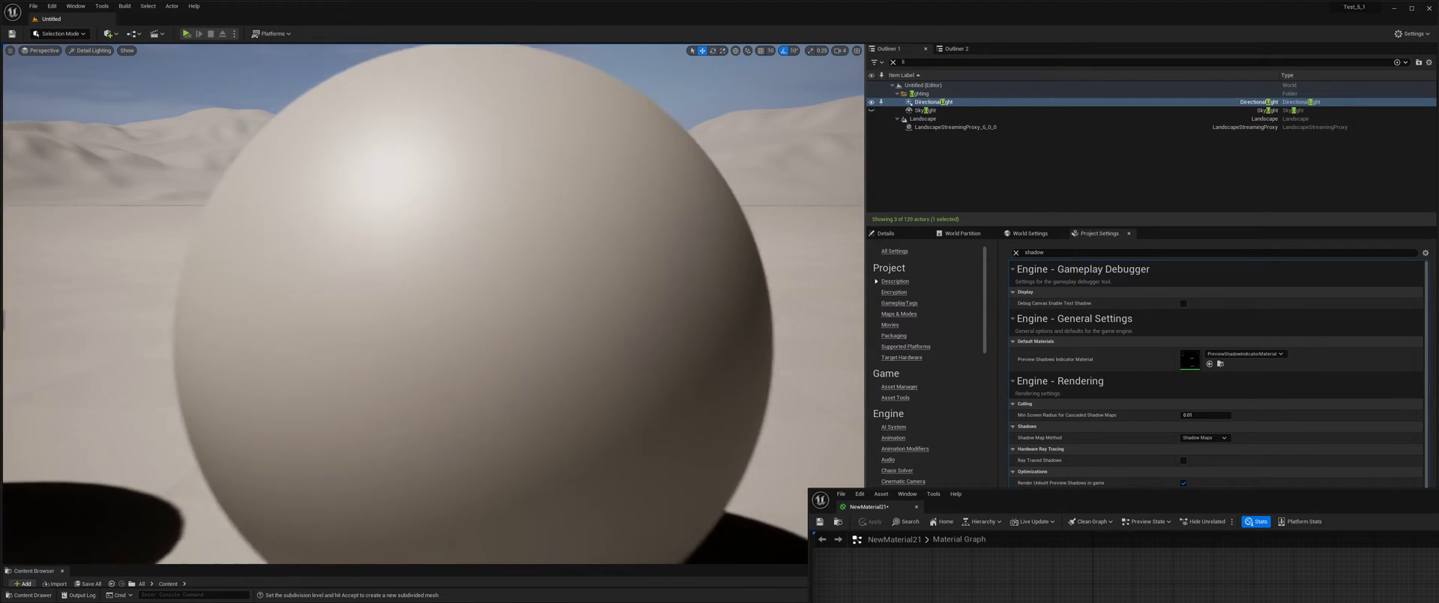
pyautogui.moveTo(553, 376); pyautogui.dragTo(559, 420, button='middle')
pyautogui.moveTo(552, 376); pyautogui.dragTo(552, 341)
pyautogui.scroll(-6, 559, 370)
pyautogui.moveTo(559, 370); pyautogui.dragTo(502, 351, button='middle')
pyautogui.scroll(-3, 560, 369)
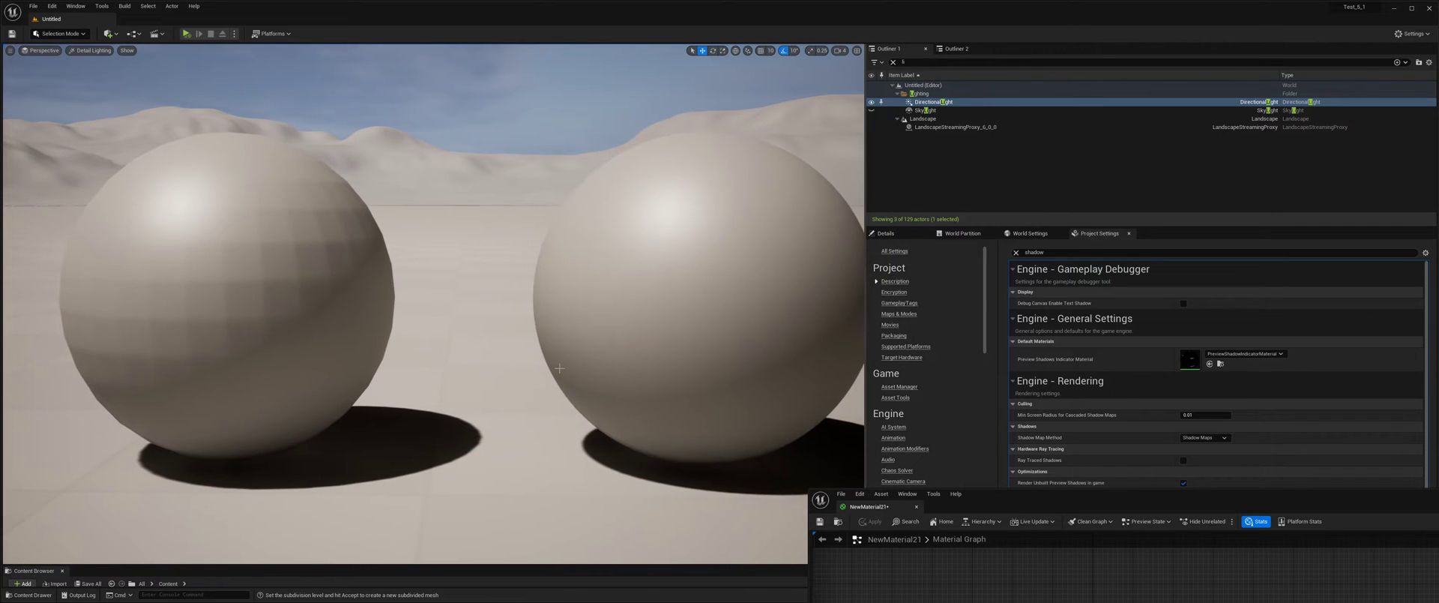
pyautogui.moveTo(560, 368); pyautogui.dragTo(592, 375)
# Filter the directional light's details for "bias" to show its shadow bias settings.
pyautogui.click(886, 233)
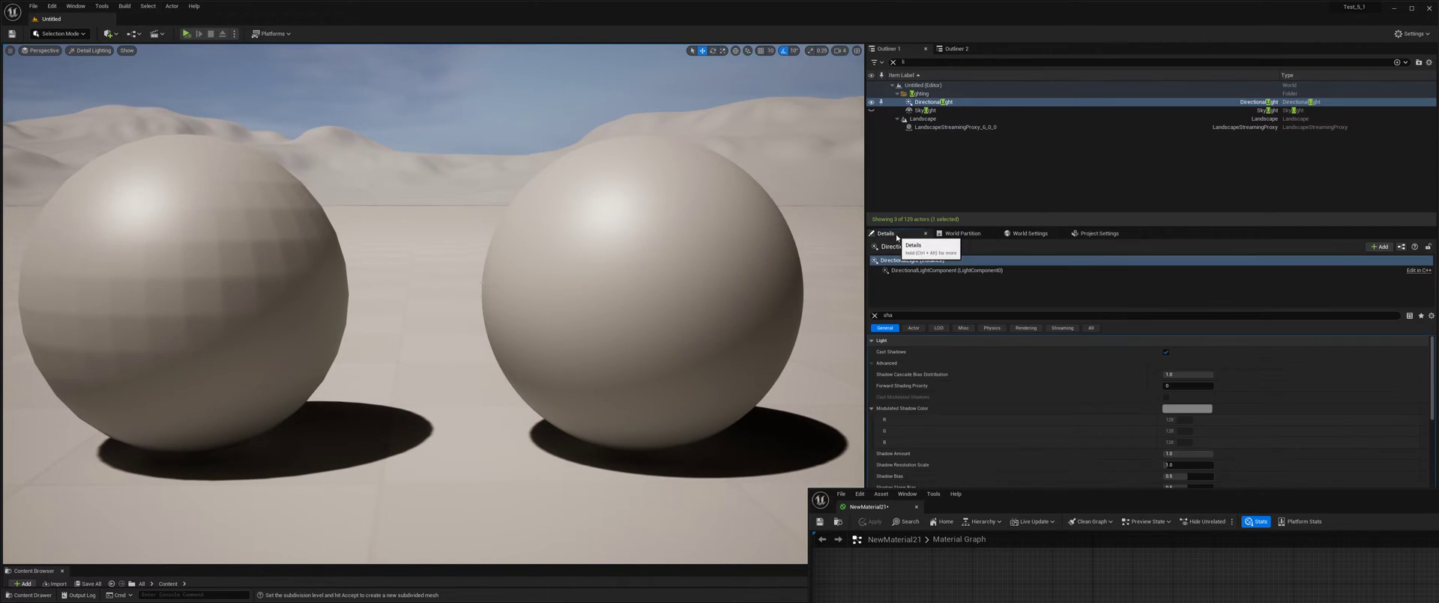
pyautogui.click(908, 313)
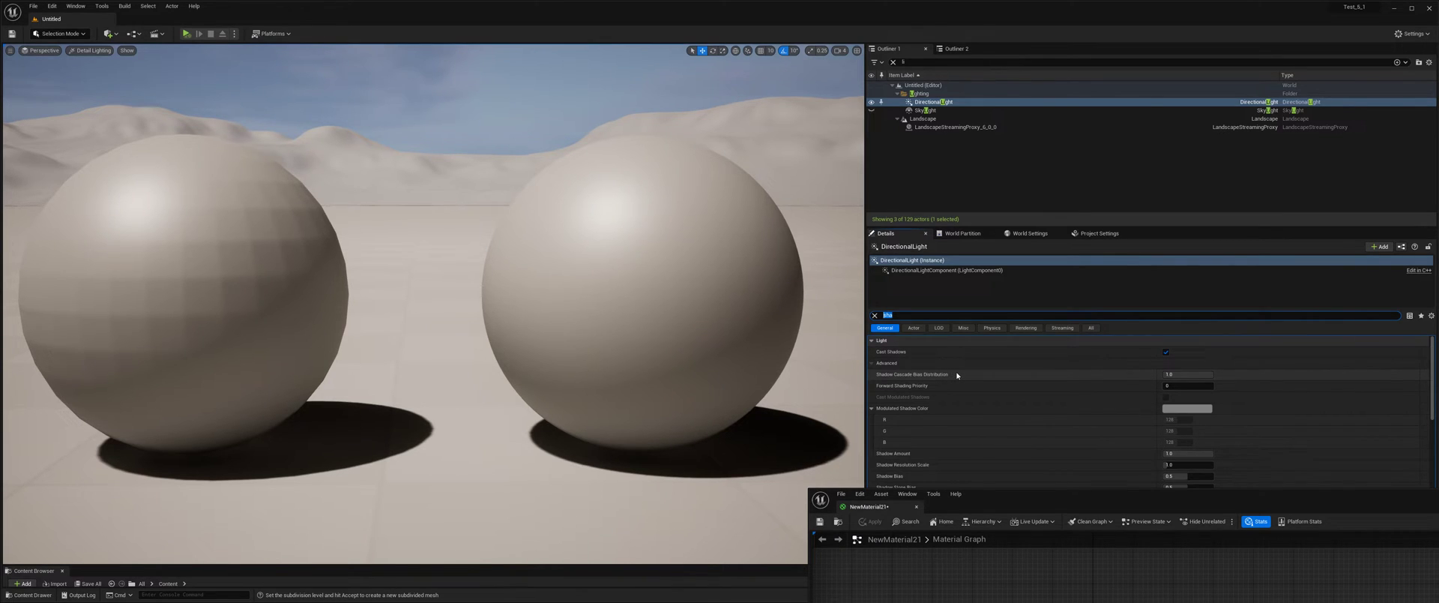
pyautogui.write('bias')
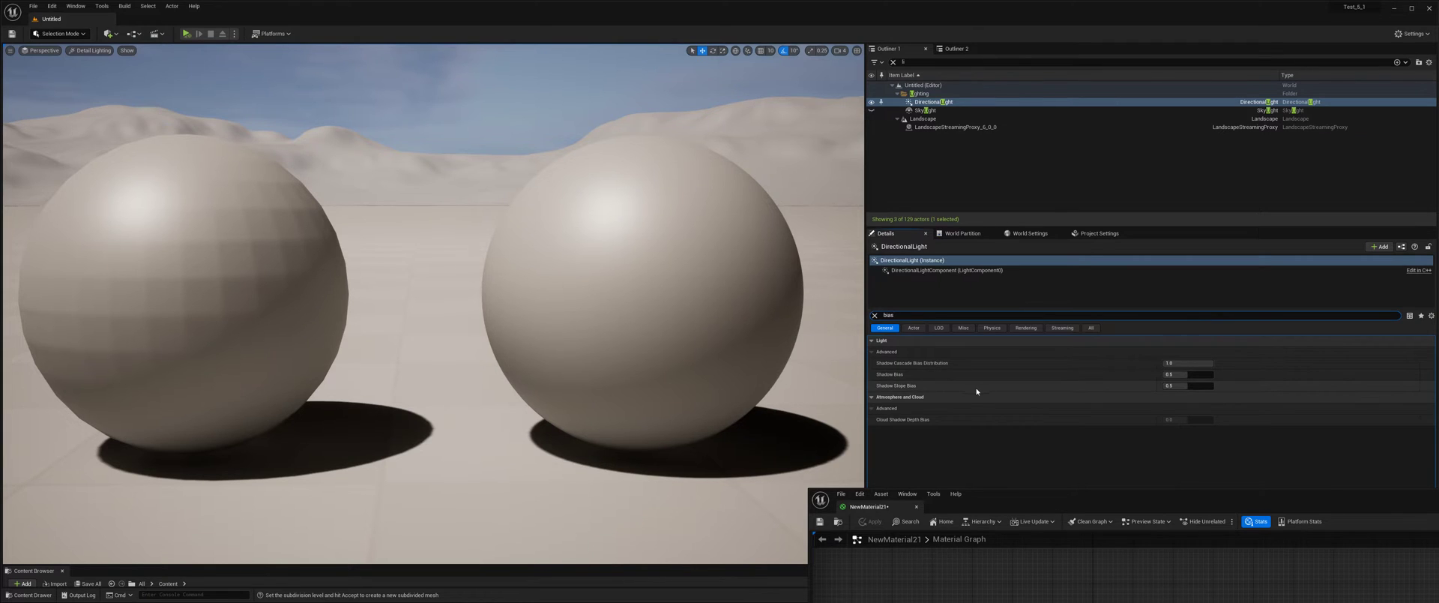
pyautogui.moveTo(802, 408); pyautogui.dragTo(793, 406, button='middle')
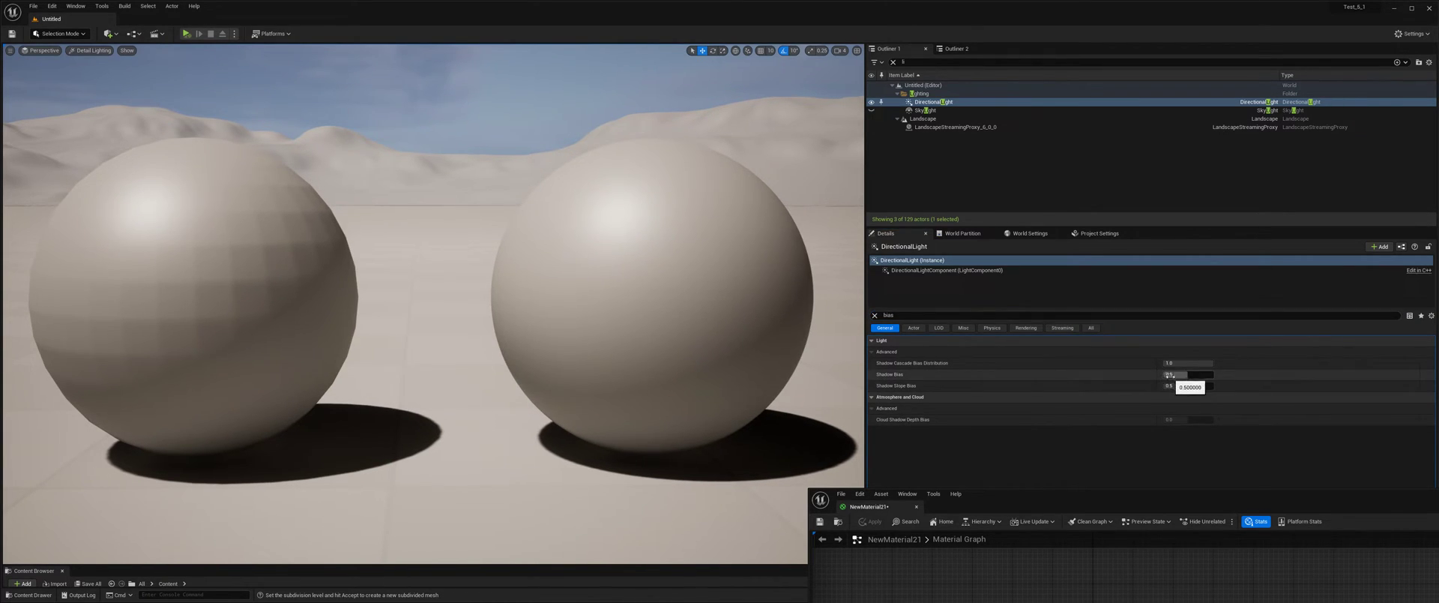
# Try a lower Shadow Bias on the directional light, and reset it to its default.
pyautogui.moveTo(1181, 375)
pyautogui.mouseDown()
pyautogui.moveTo(1164, 375)
pyautogui.moveTo(1211, 375)
pyautogui.moveTo(1163, 375)
pyautogui.moveTo(1212, 374)
pyautogui.moveTo(1179, 375)
pyautogui.mouseUp()
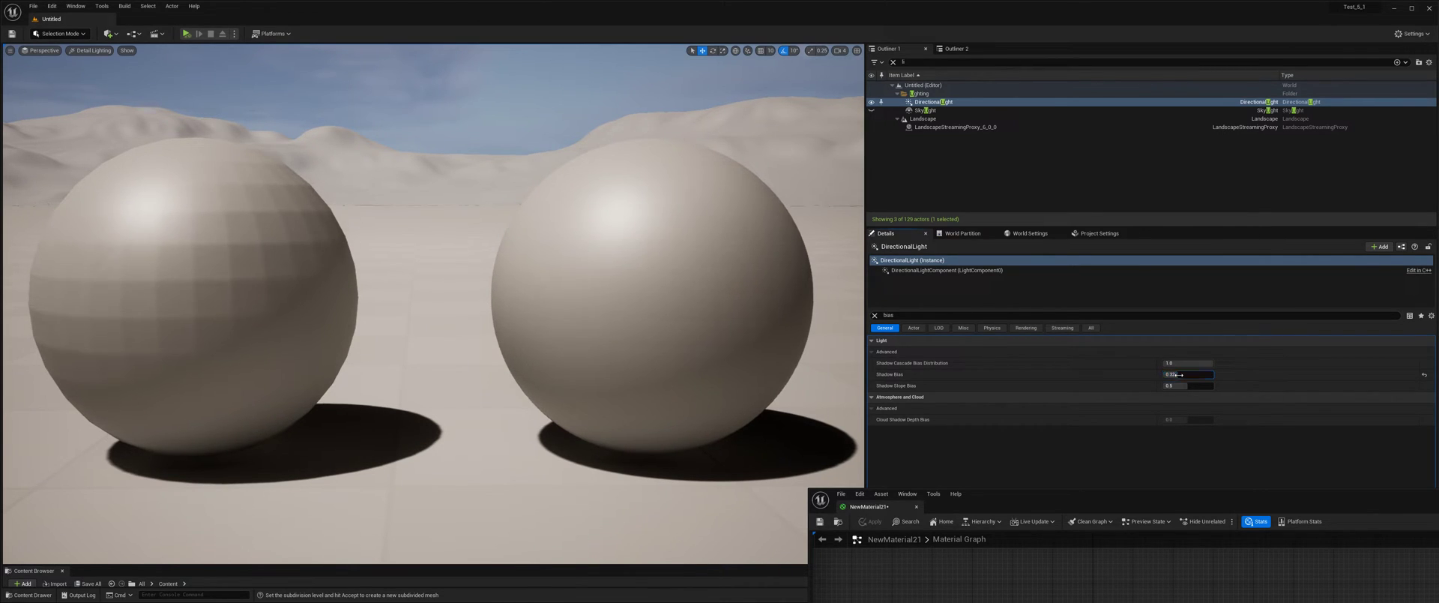
pyautogui.click(1422, 375)
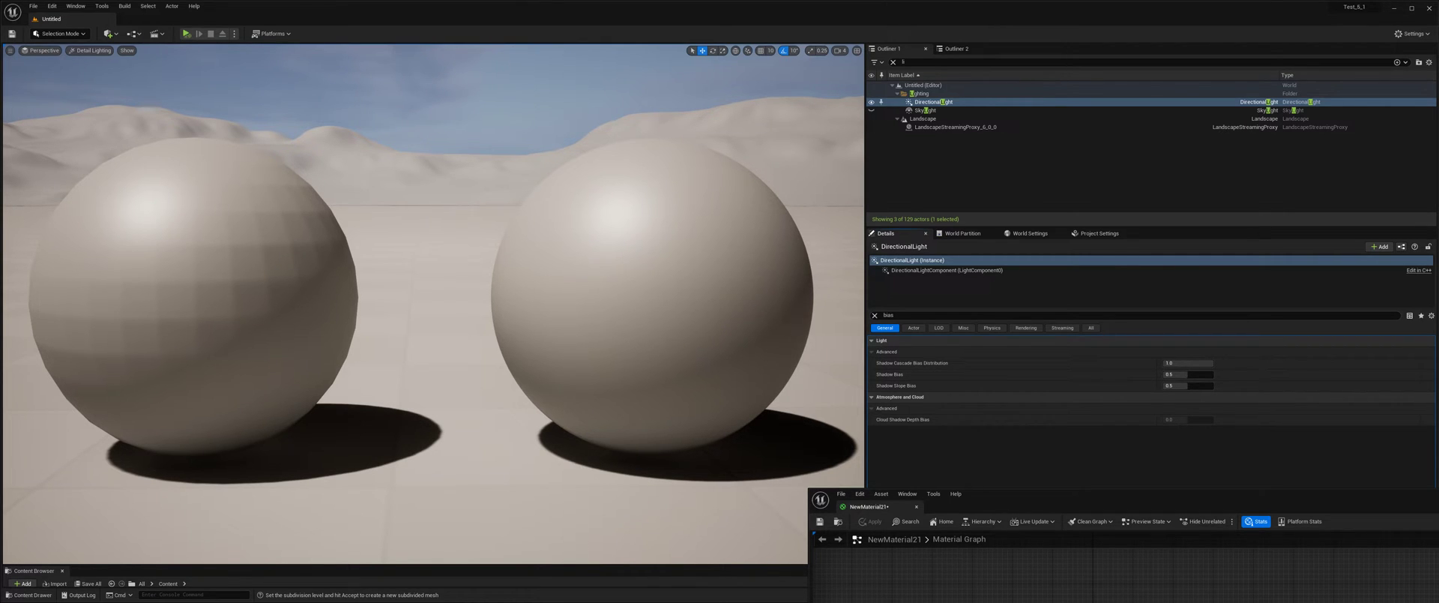
pyautogui.moveTo(478, 316); pyautogui.dragTo(435, 322, button='right')
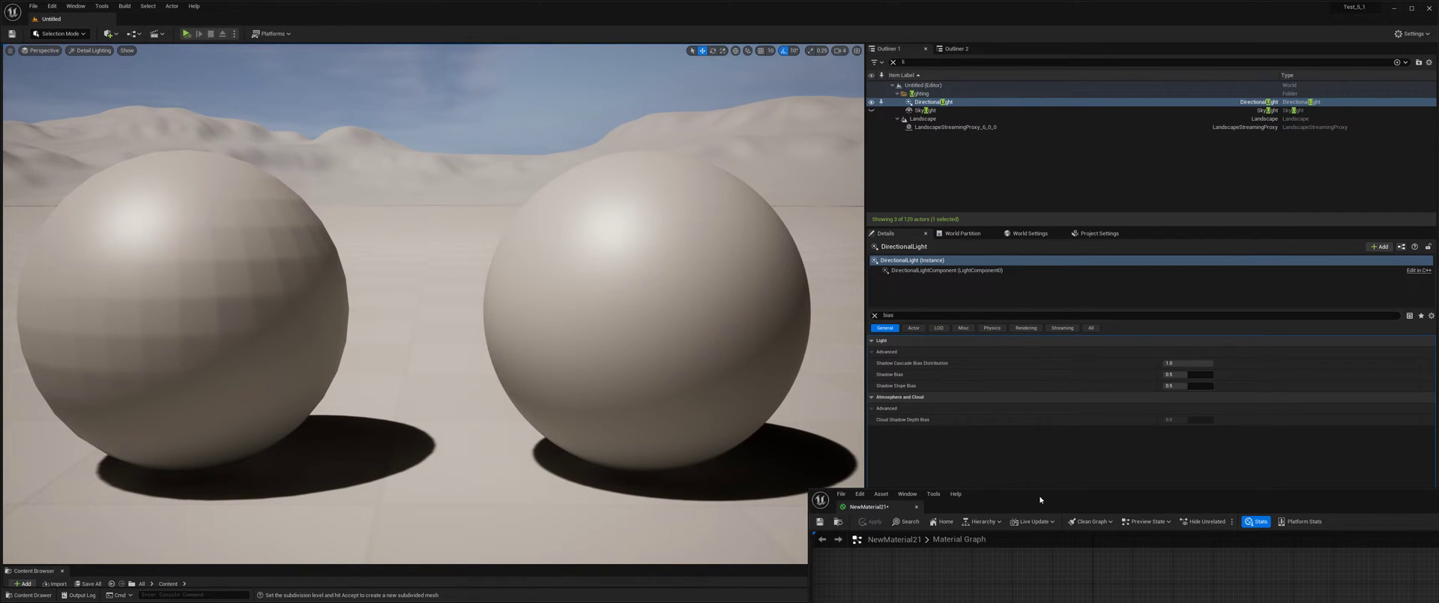
# Set the Shadow Map Method to Virtual Shadow Maps (Beta), enable Ray Traced Shadows, and inspect the low-poly sphere up close.
pyautogui.click(1100, 233)
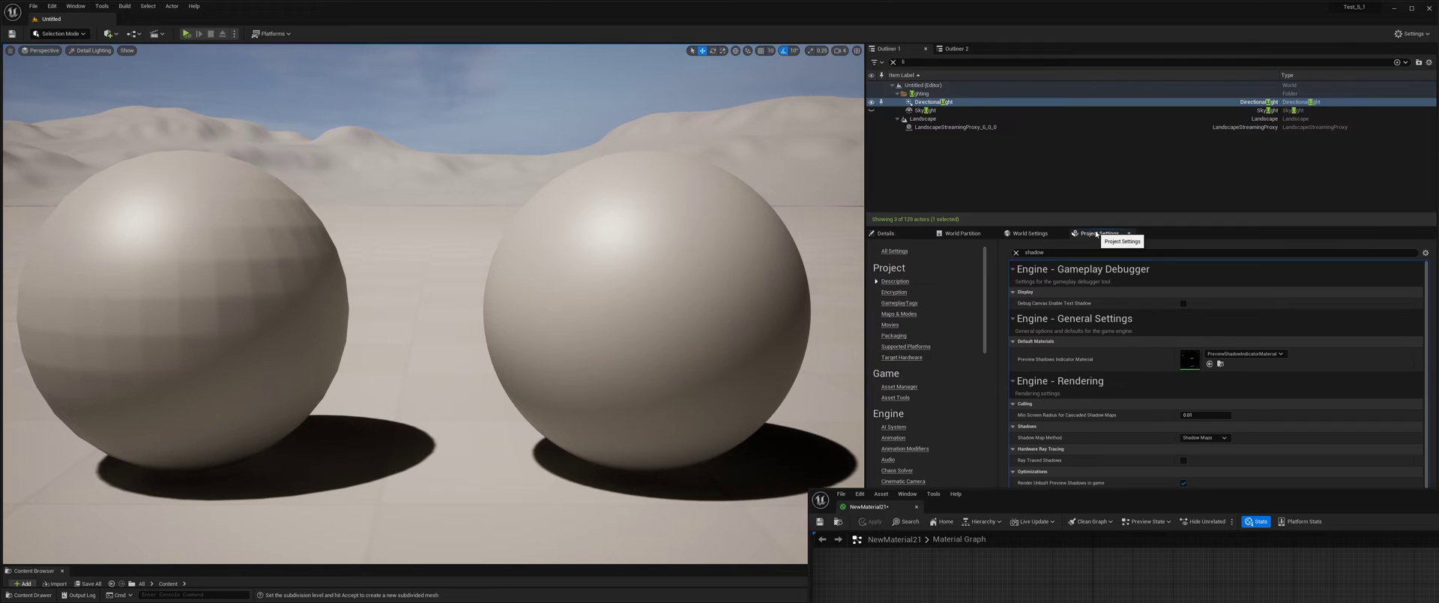
pyautogui.click(1204, 438)
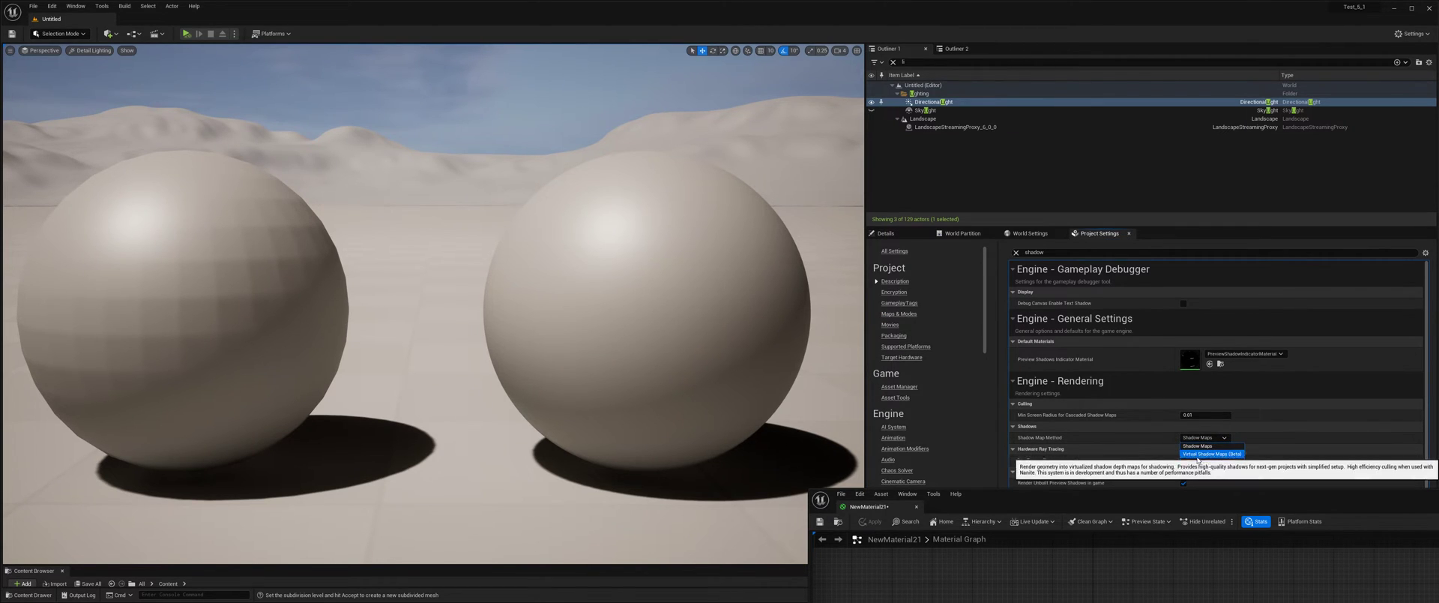
pyautogui.click(1203, 455)
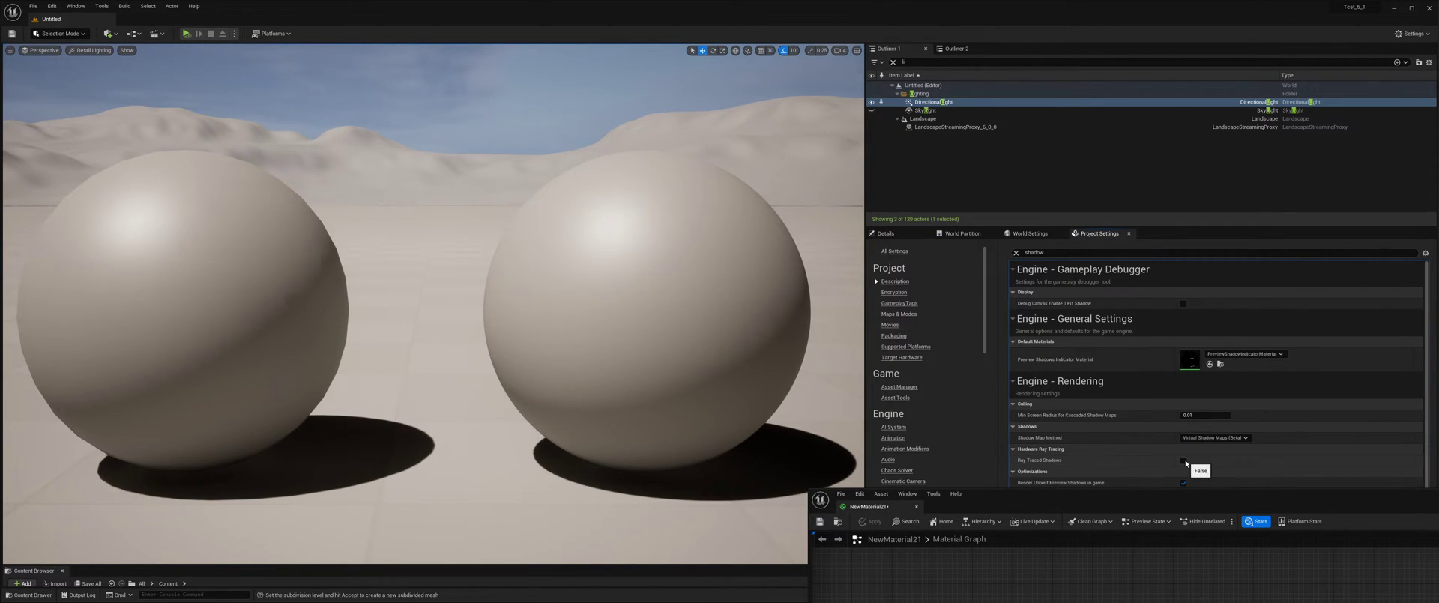
pyautogui.moveTo(525, 300); pyautogui.dragTo(349, 328, button='middle')
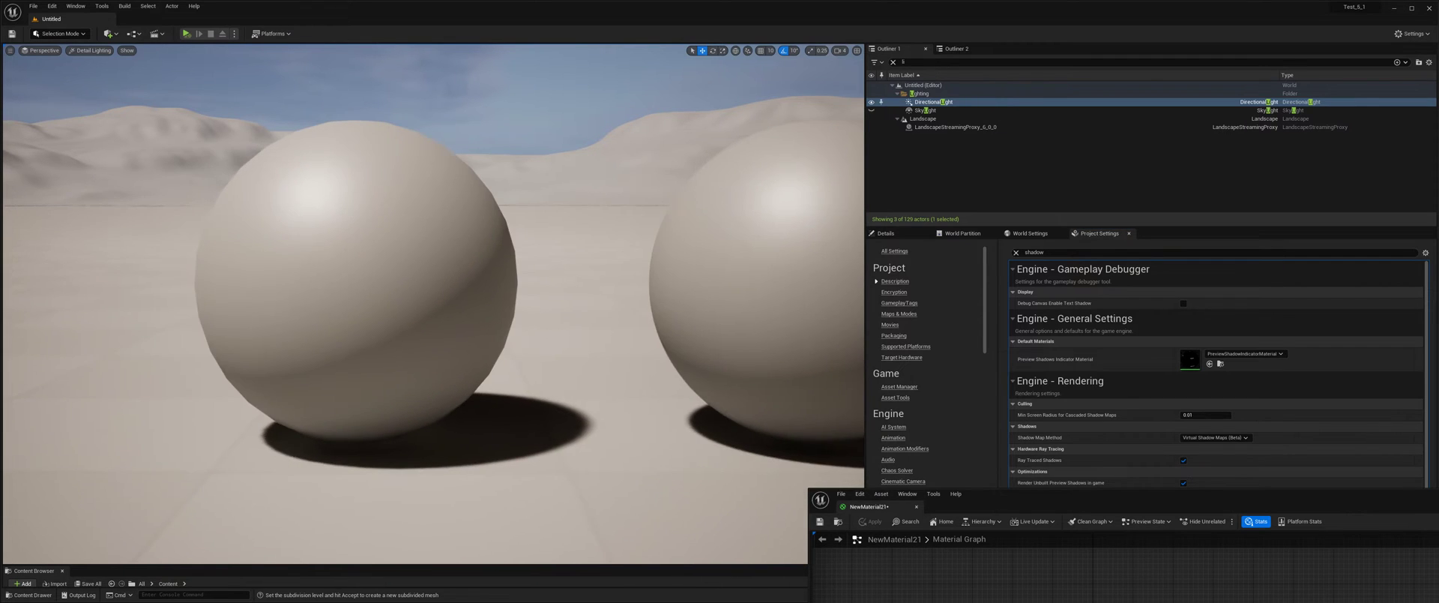
pyautogui.scroll(2, 662, 375)
pyautogui.moveTo(662, 376); pyautogui.dragTo(810, 405, button='middle')
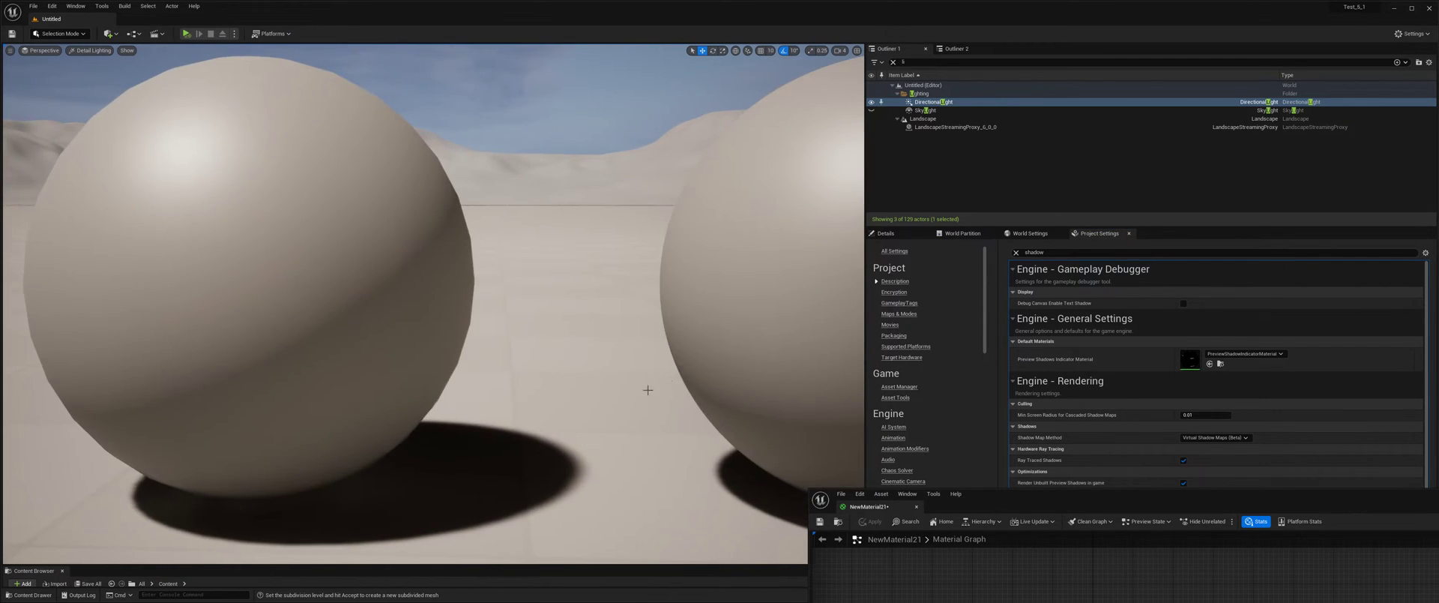
pyautogui.scroll(2, 659, 385)
pyautogui.moveTo(659, 385); pyautogui.dragTo(620, 326)
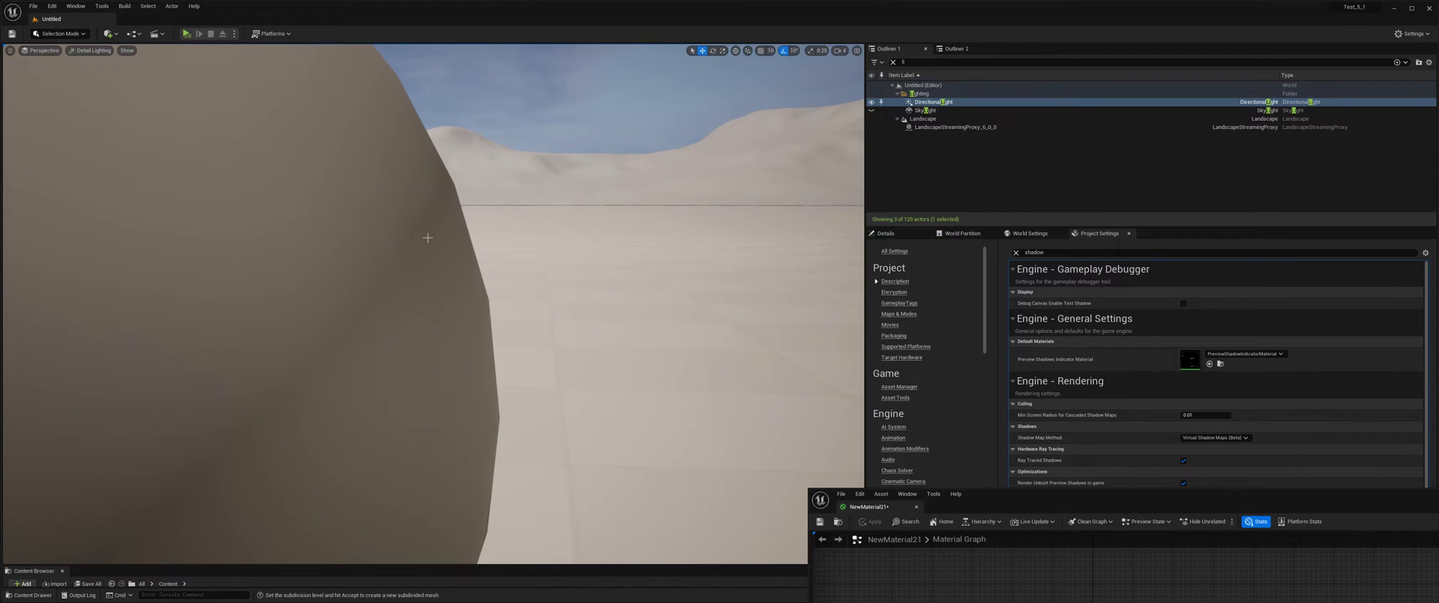
# Search the project settings for "global" and switch the Dynamic Global Illumination Method to None and back to Lumen.
pyautogui.click(1048, 253)
pyautogui.write('global')
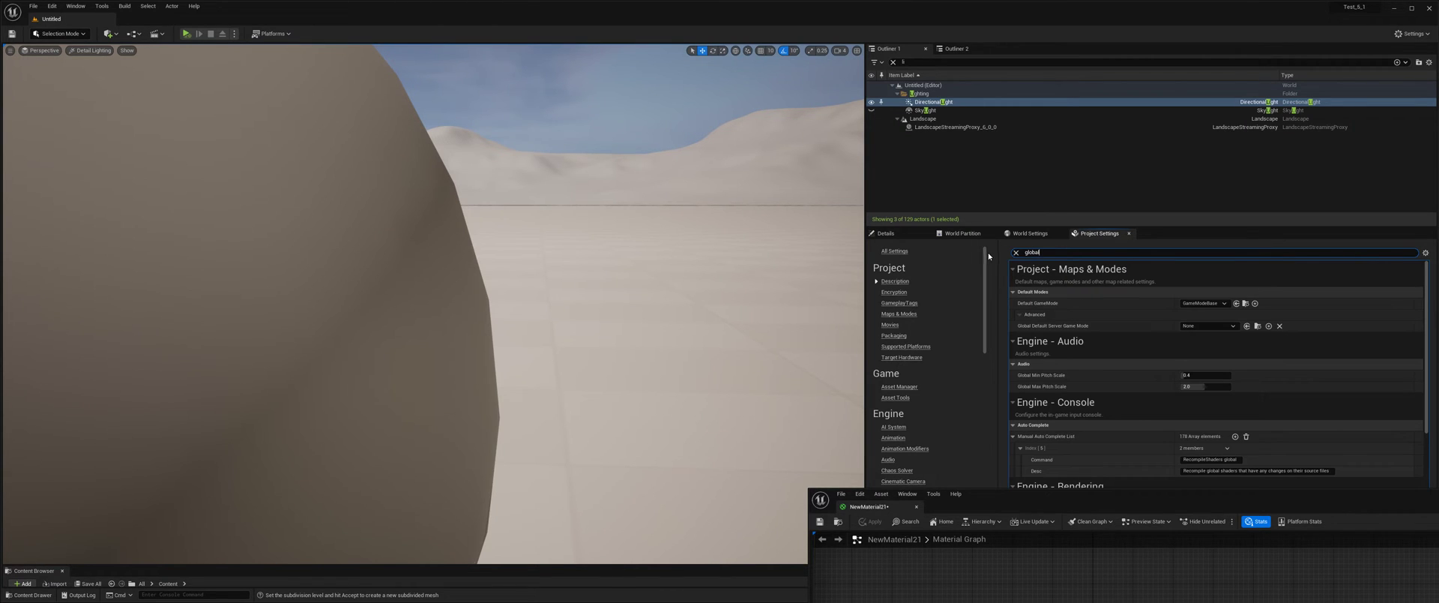
pyautogui.scroll(-3, 1124, 314)
pyautogui.click(1204, 440)
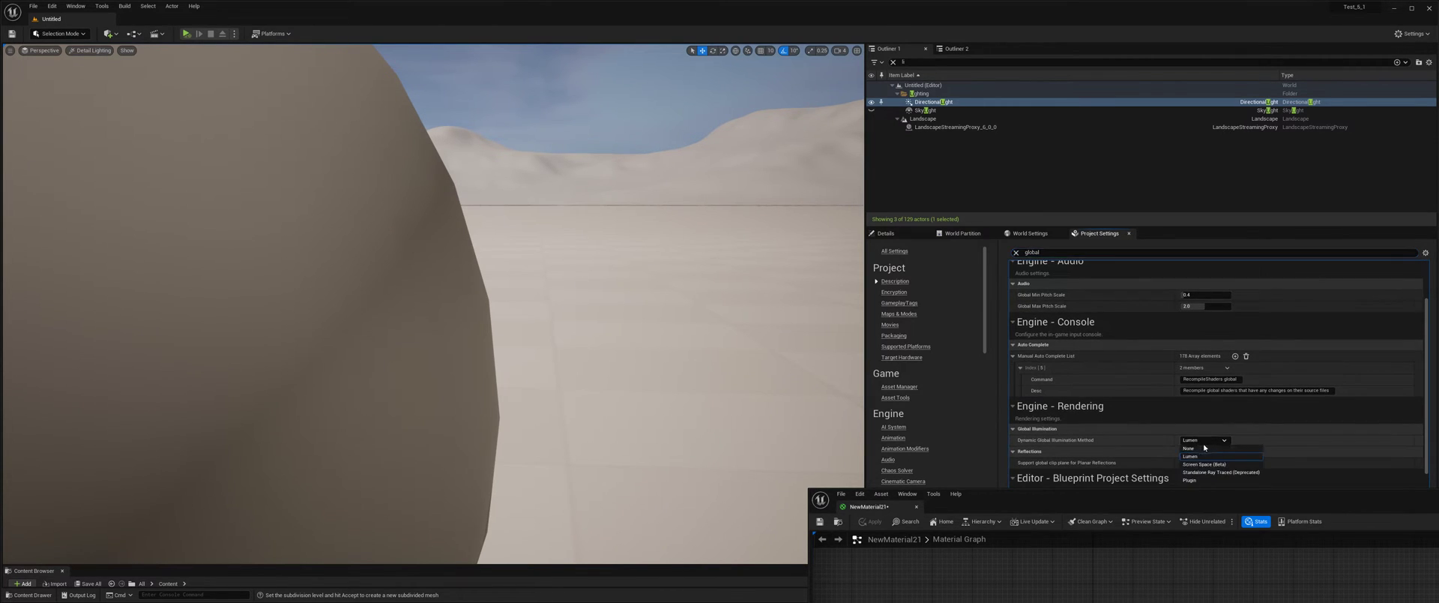
pyautogui.click(1202, 449)
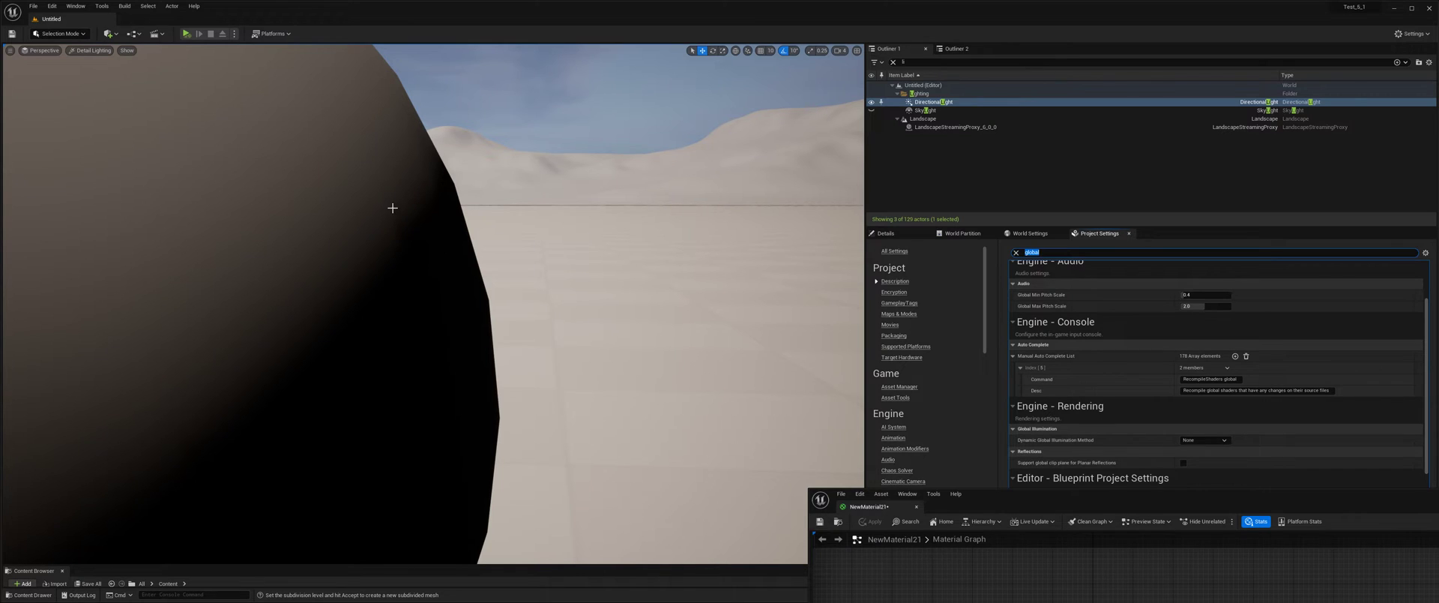
pyautogui.click(1215, 441)
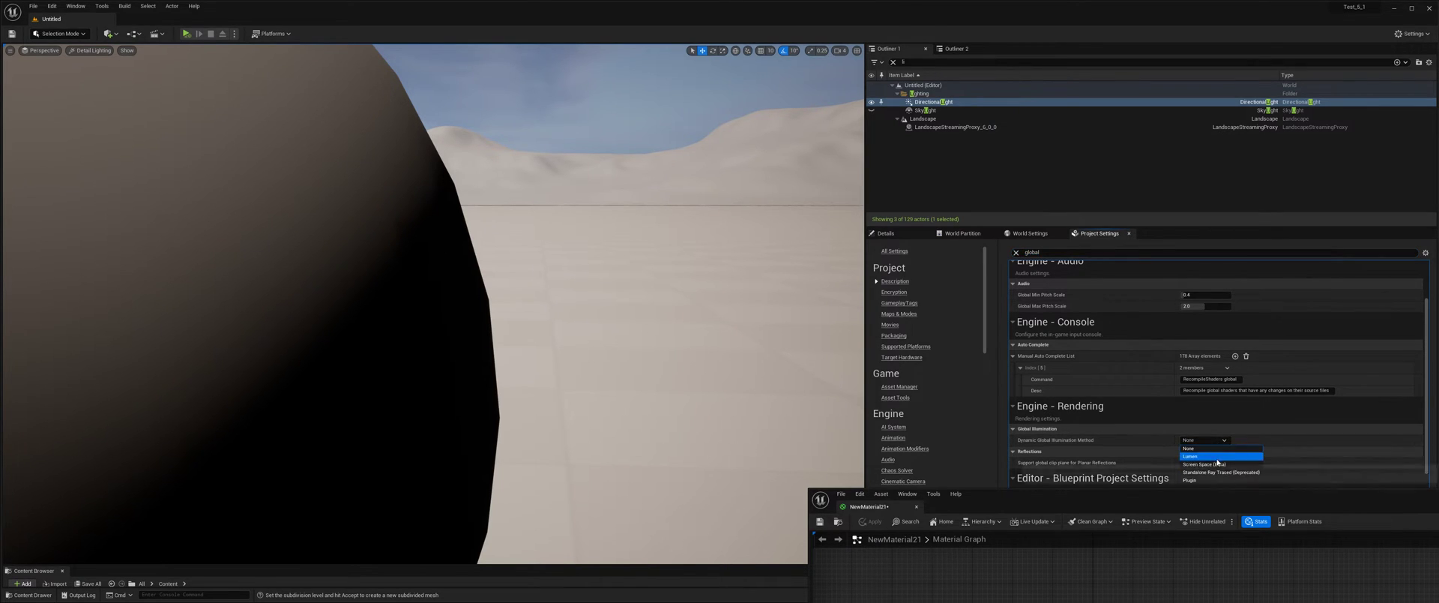
pyautogui.click(1217, 456)
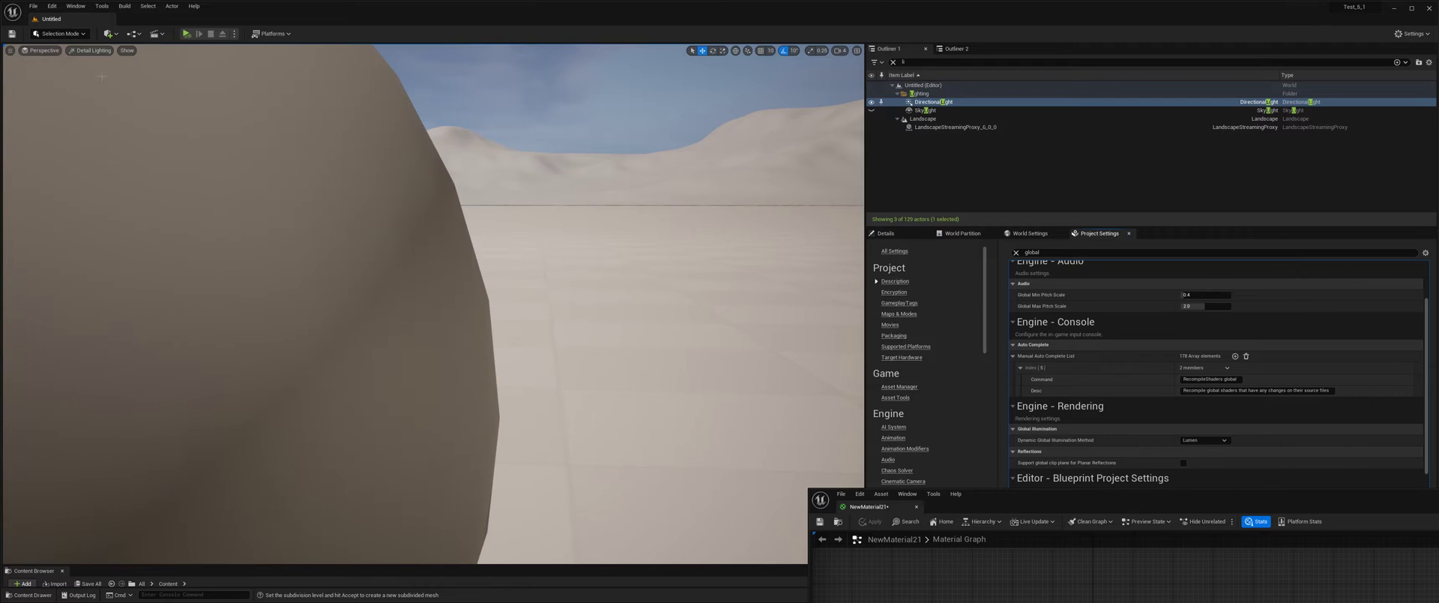
# Switch the viewport to Lighting Only mode and examine the shading on both spheres.
pyautogui.click(91, 51)
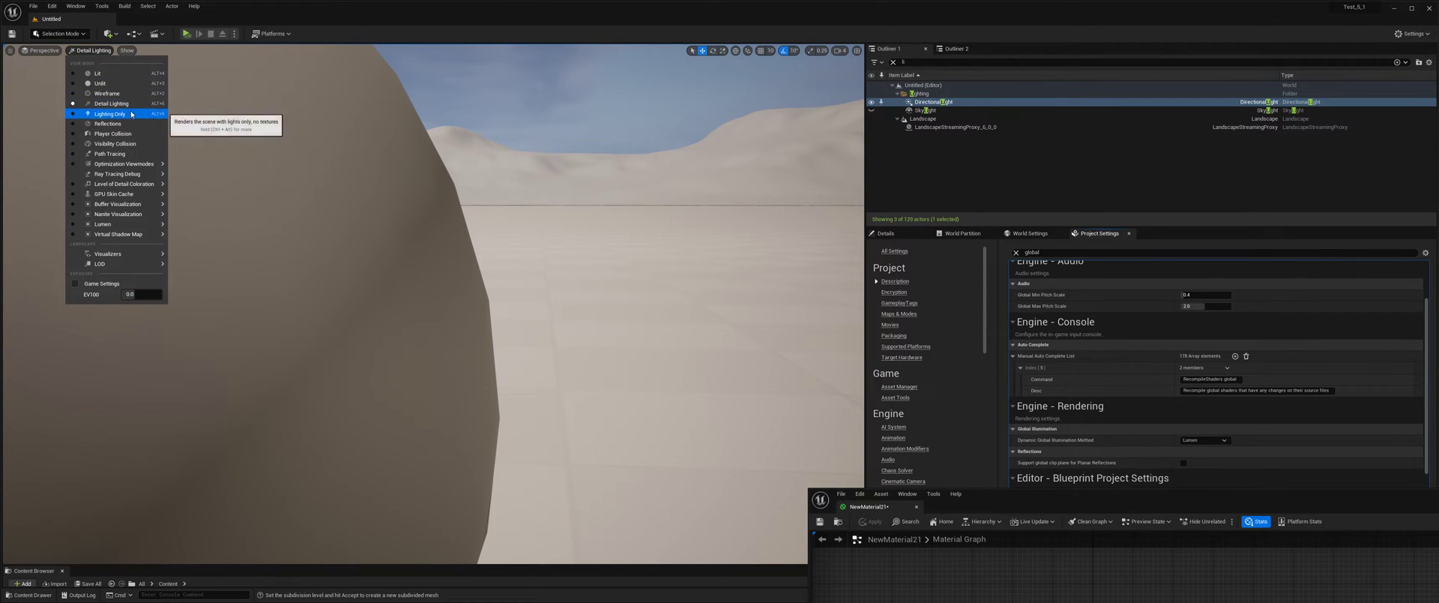
pyautogui.click(105, 111)
pyautogui.moveTo(450, 254); pyautogui.dragTo(479, 375)
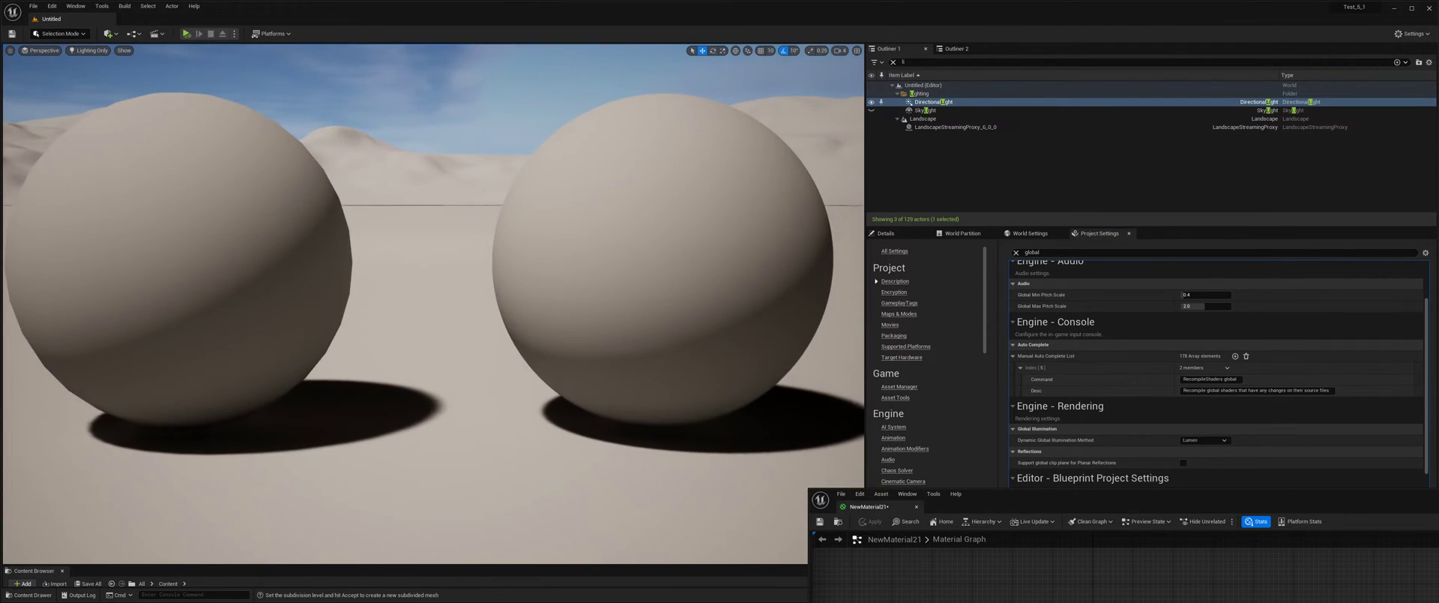
pyautogui.moveTo(458, 245); pyautogui.dragTo(457, 270)
pyautogui.moveTo(456, 240); pyautogui.dragTo(532, 251, button='middle')
pyautogui.moveTo(454, 239)
pyautogui.mouseDown()
pyautogui.moveTo(453, 158)
pyautogui.moveTo(451, 218)
pyautogui.mouseUp()
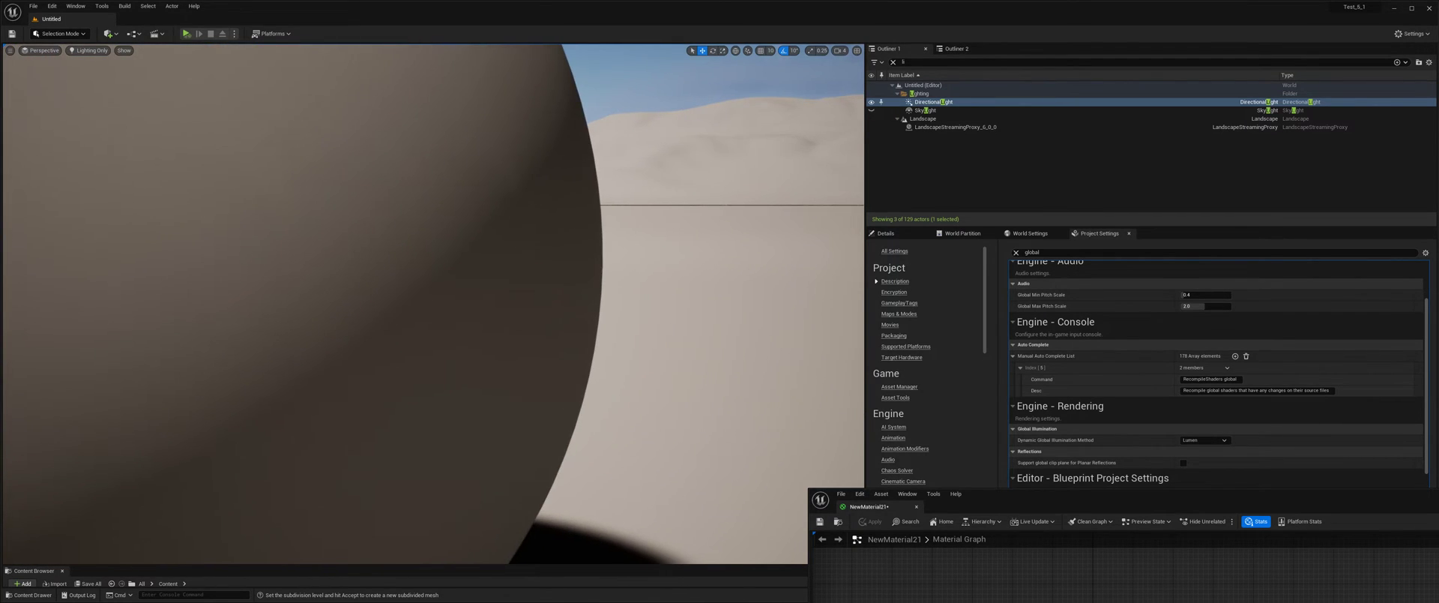
# Search the project settings for "shadow" and turn off Ray Traced Shadows.
pyautogui.moveTo(521, 181); pyautogui.dragTo(521, 255)
pyautogui.moveTo(521, 180); pyautogui.dragTo(405, 146, button='middle')
pyautogui.moveTo(506, 200); pyautogui.dragTo(506, 252)
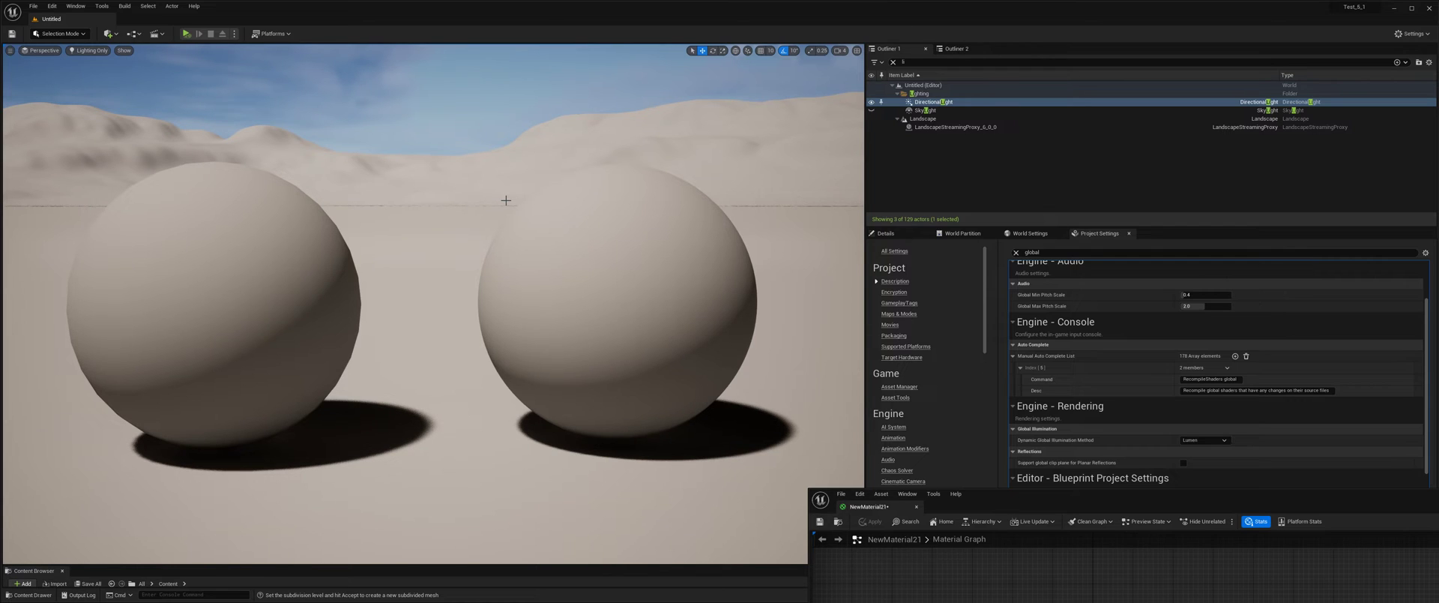
pyautogui.moveTo(1061, 489); pyautogui.dragTo(1079, 152)
pyautogui.moveTo(982, 168); pyautogui.dragTo(1036, 502)
pyautogui.moveTo(1044, 253); pyautogui.dragTo(1009, 253)
pyautogui.write('shadow')
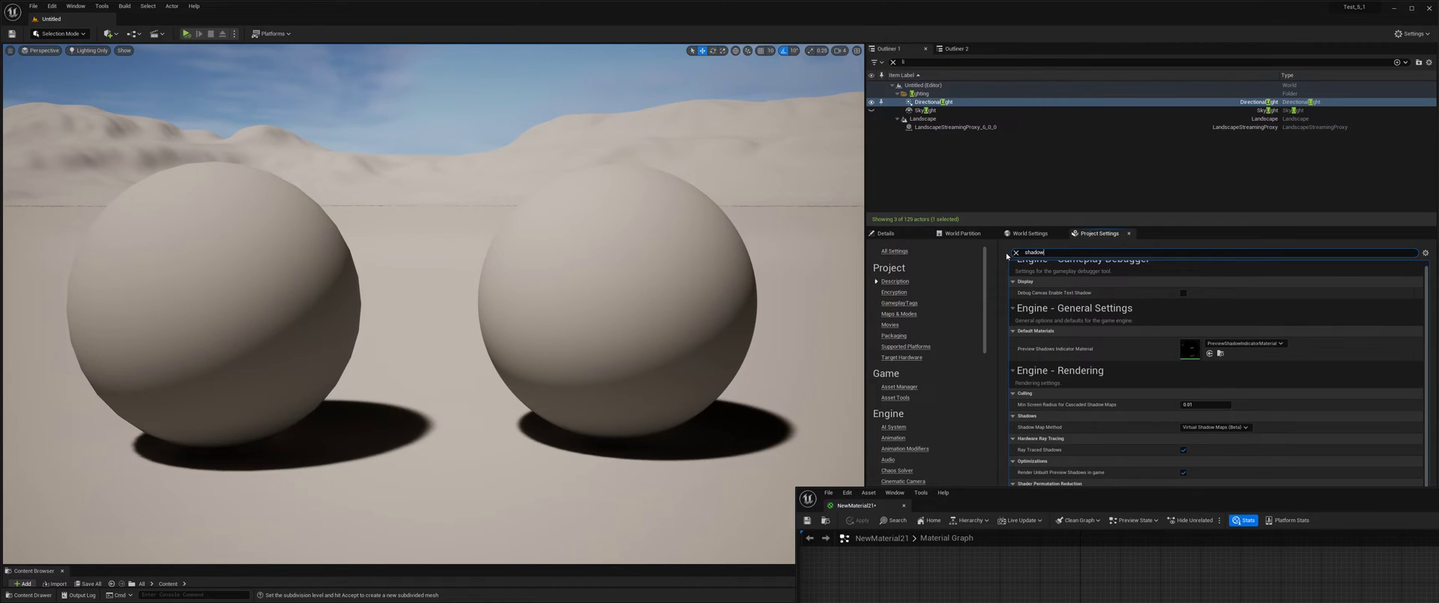
pyautogui.click(1183, 450)
# In the NewMaterial21 graph, route the atmosphere sun light vector Multiply through the Shadow Pass Switch into World Position Offset.
pyautogui.moveTo(1154, 506); pyautogui.dragTo(1158, 111)
pyautogui.moveTo(1049, 368); pyautogui.dragTo(1072, 288, button='right')
pyautogui.moveTo(1080, 354); pyautogui.dragTo(1013, 312)
pyautogui.moveTo(1105, 389); pyautogui.dragTo(1086, 335)
pyautogui.moveTo(1017, 437); pyautogui.dragTo(1196, 268)
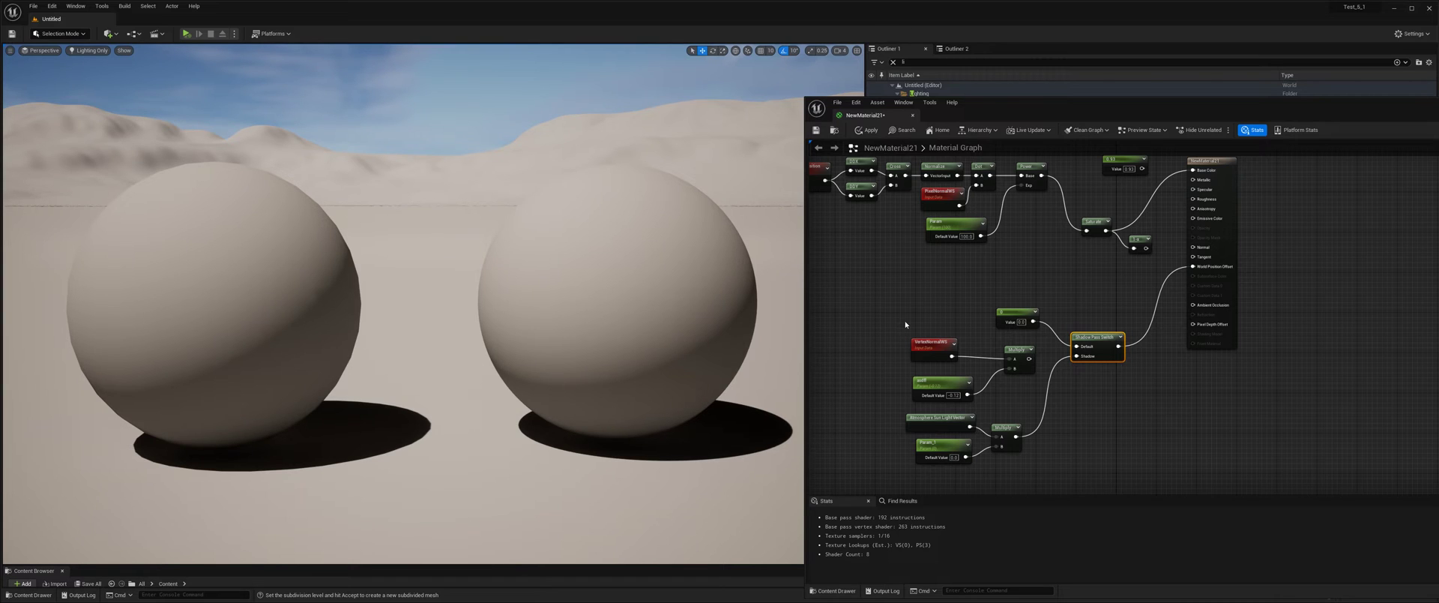
# Set the default value of the Param_1 scalar parameter to -3.
pyautogui.moveTo(671, 365); pyautogui.dragTo(519, 384, button='middle')
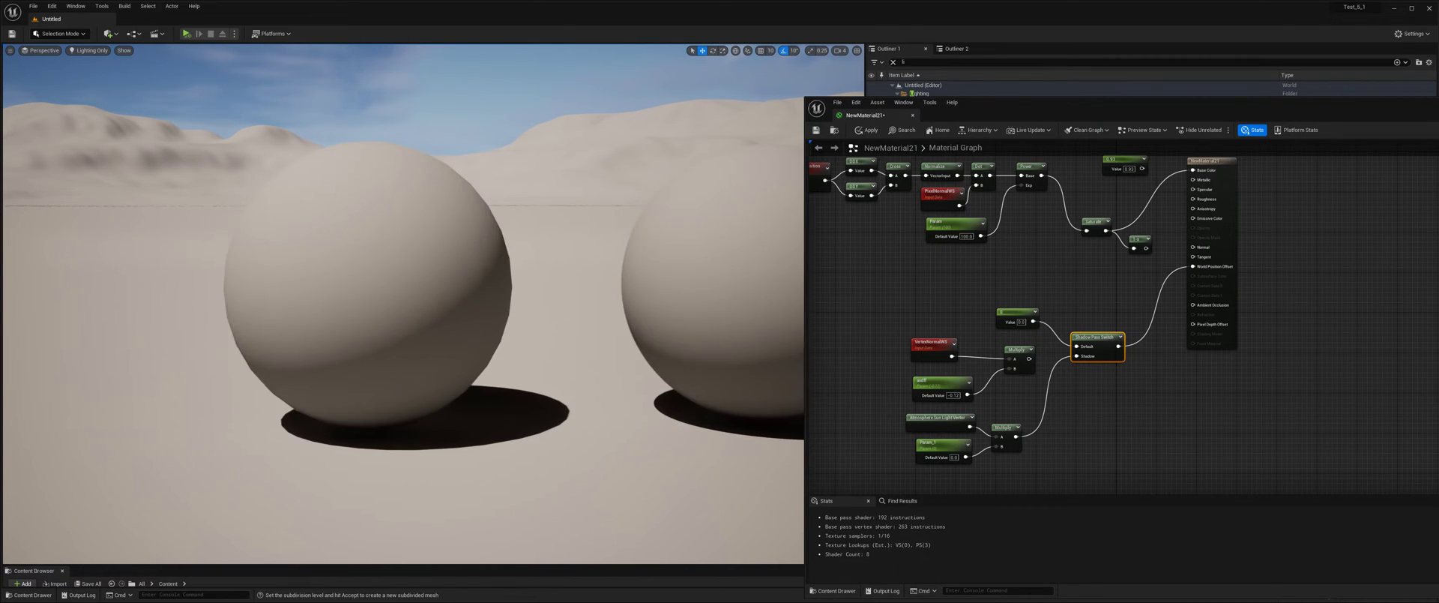
pyautogui.moveTo(624, 404); pyautogui.dragTo(617, 345)
pyautogui.moveTo(602, 403); pyautogui.dragTo(617, 414, button='middle')
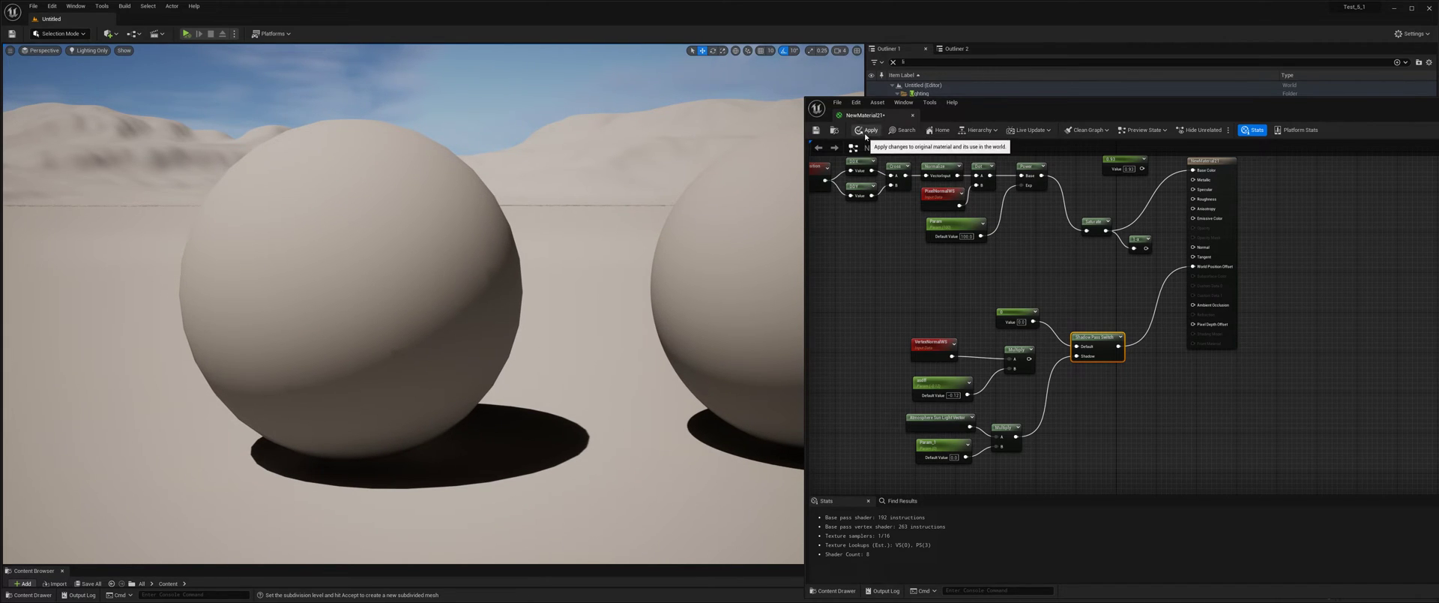
pyautogui.click(943, 441)
pyautogui.moveTo(805, 289); pyautogui.dragTo(922, 302)
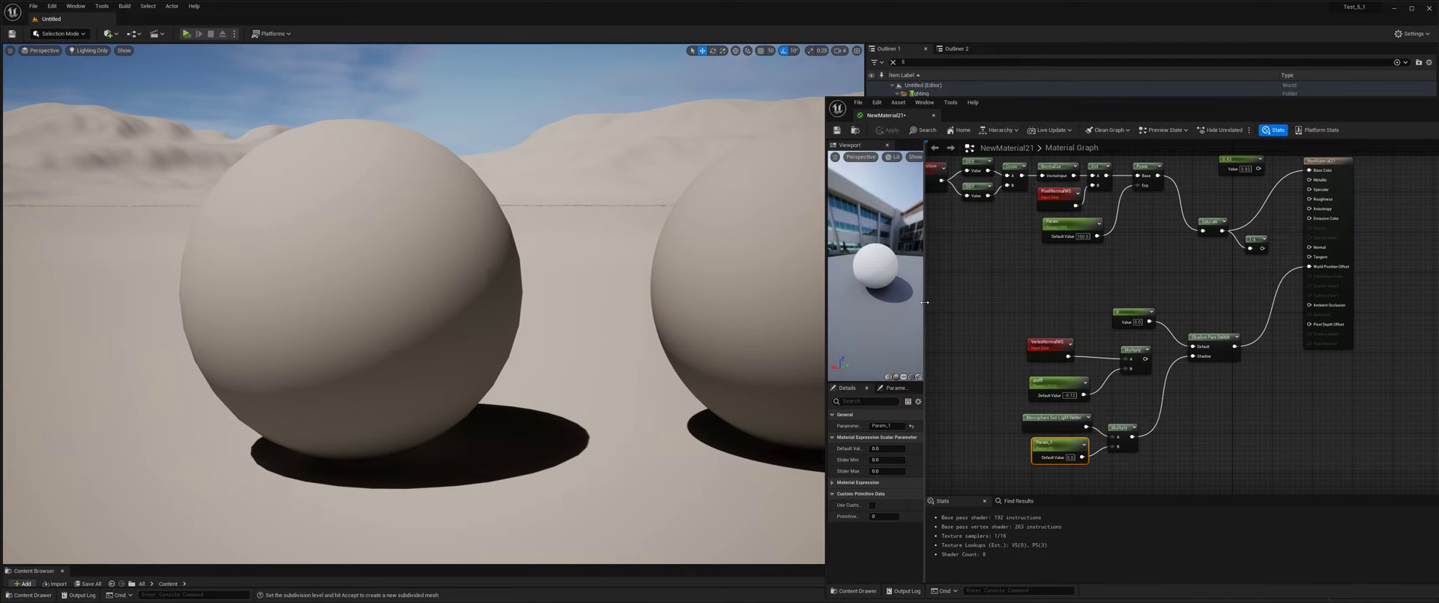
pyautogui.moveTo(883, 450)
pyautogui.mouseDown()
pyautogui.moveTo(919, 450)
pyautogui.moveTo(870, 450)
pyautogui.mouseUp()
pyautogui.click(885, 449)
pyautogui.write('-3')
pyautogui.press('Return')
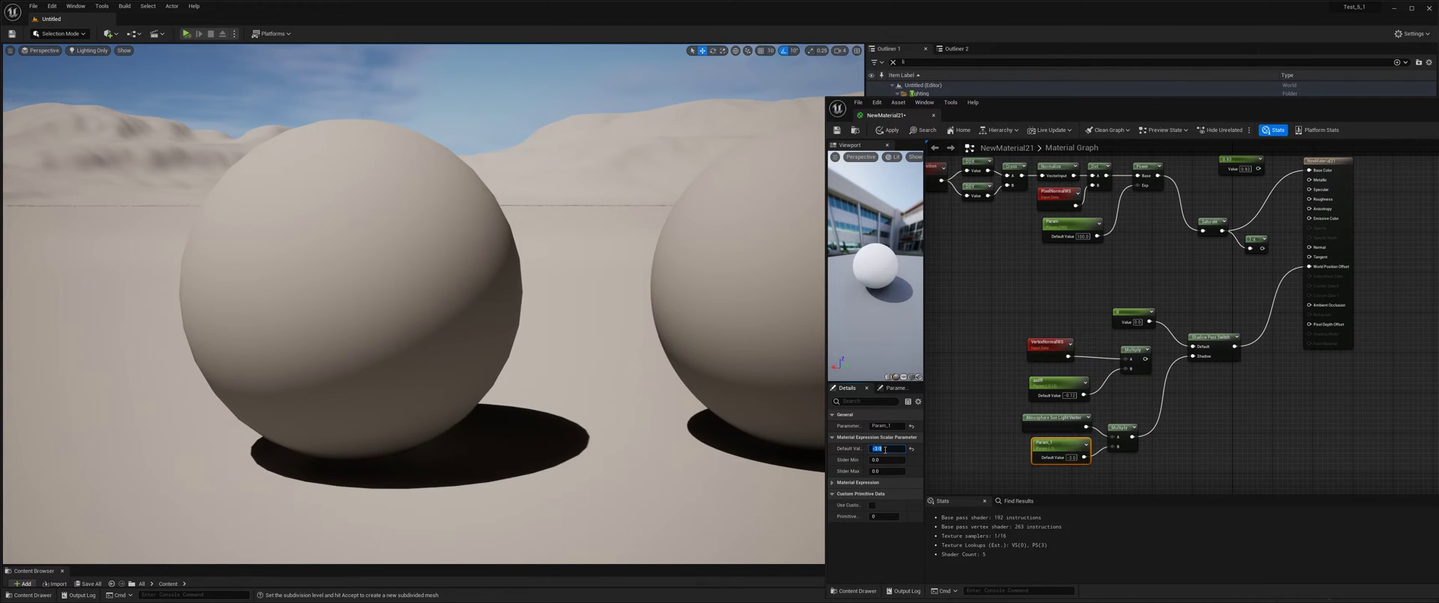
# Inspect the low-poly sphere's shading up close and try -5 as the default value of Param_1.
pyautogui.moveTo(510, 380); pyautogui.dragTo(532, 416, button='middle')
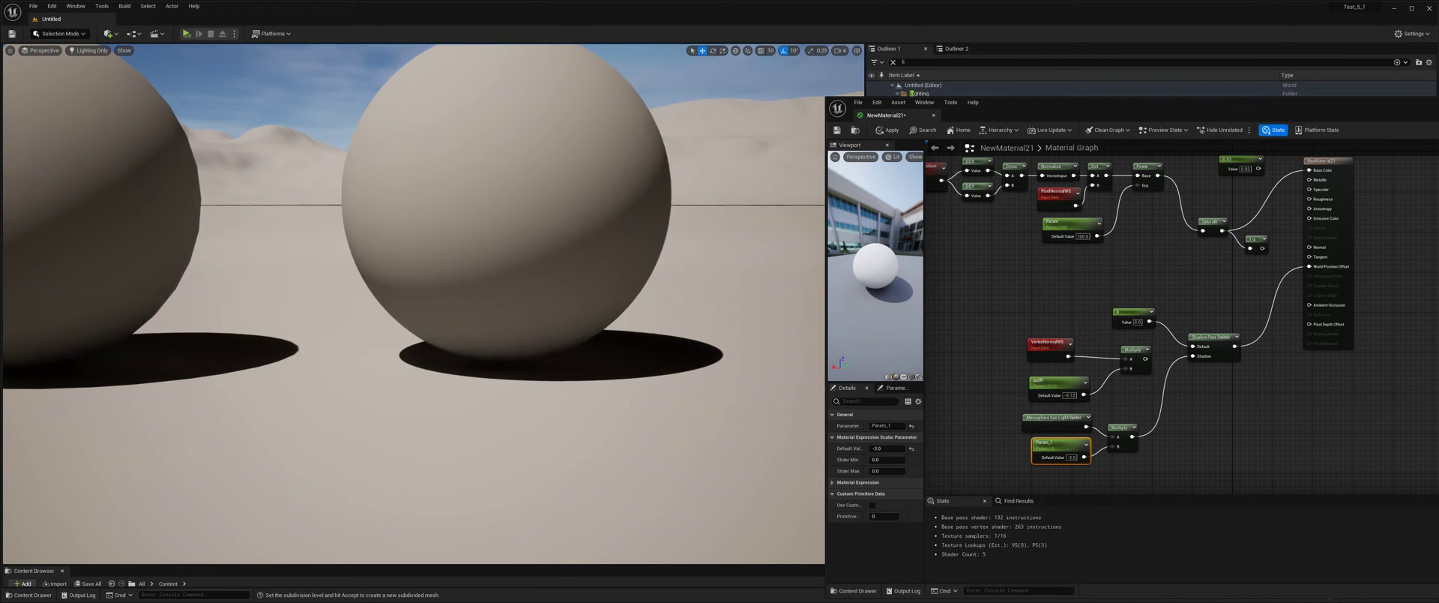
pyautogui.moveTo(533, 416); pyautogui.dragTo(500, 400)
pyautogui.moveTo(888, 449); pyautogui.dragTo(874, 449)
pyautogui.click(887, 448)
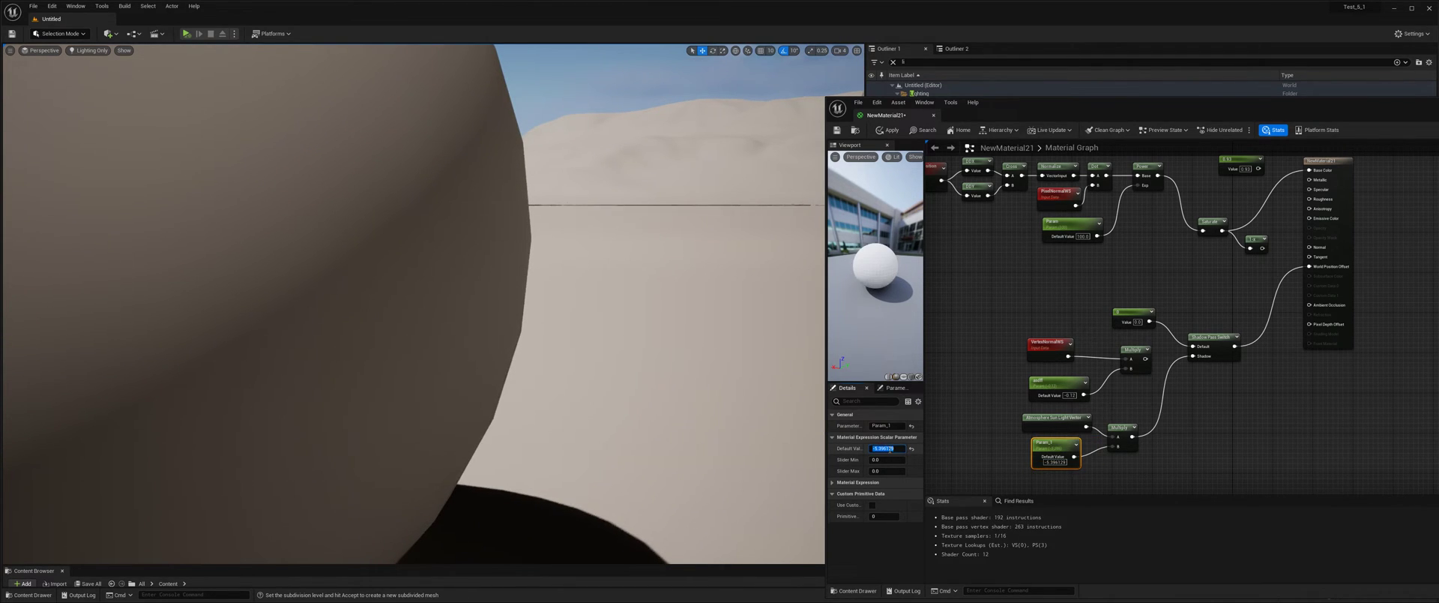
pyautogui.write('-5')
pyautogui.press('Return')
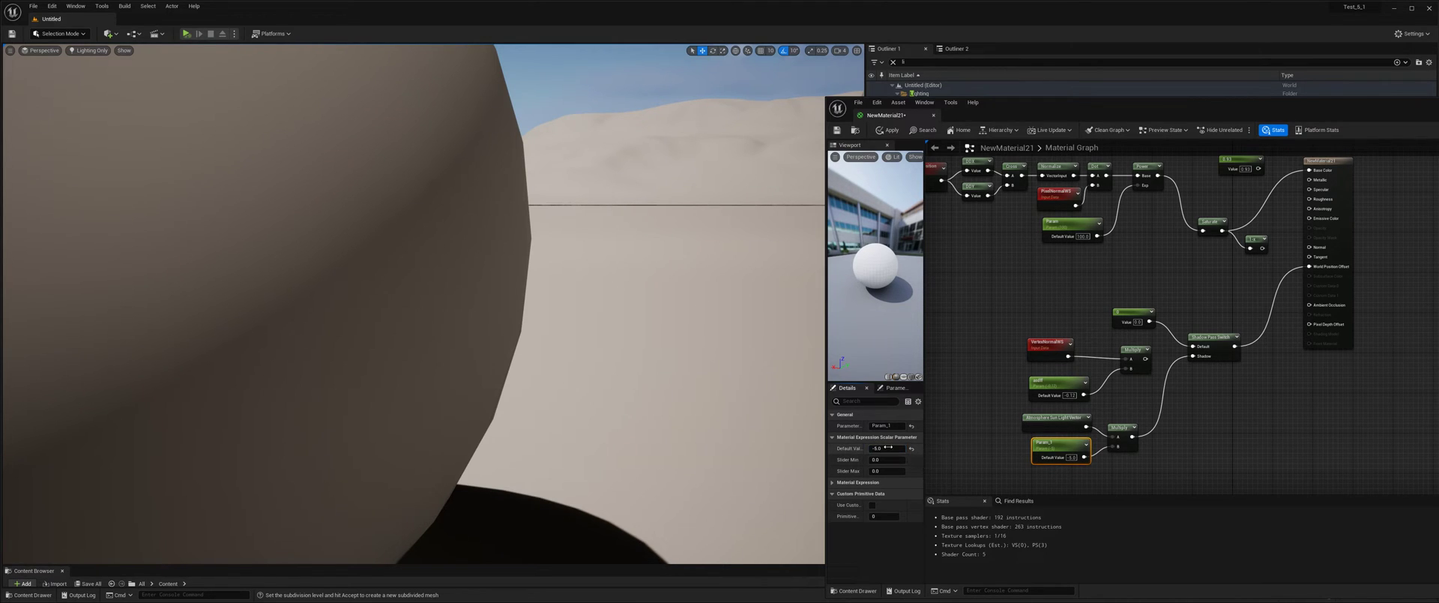
# Set the default value of Param_1 to -6 and compare the shading on both spheres.
pyautogui.moveTo(887, 448); pyautogui.dragTo(868, 448)
pyautogui.click(897, 450)
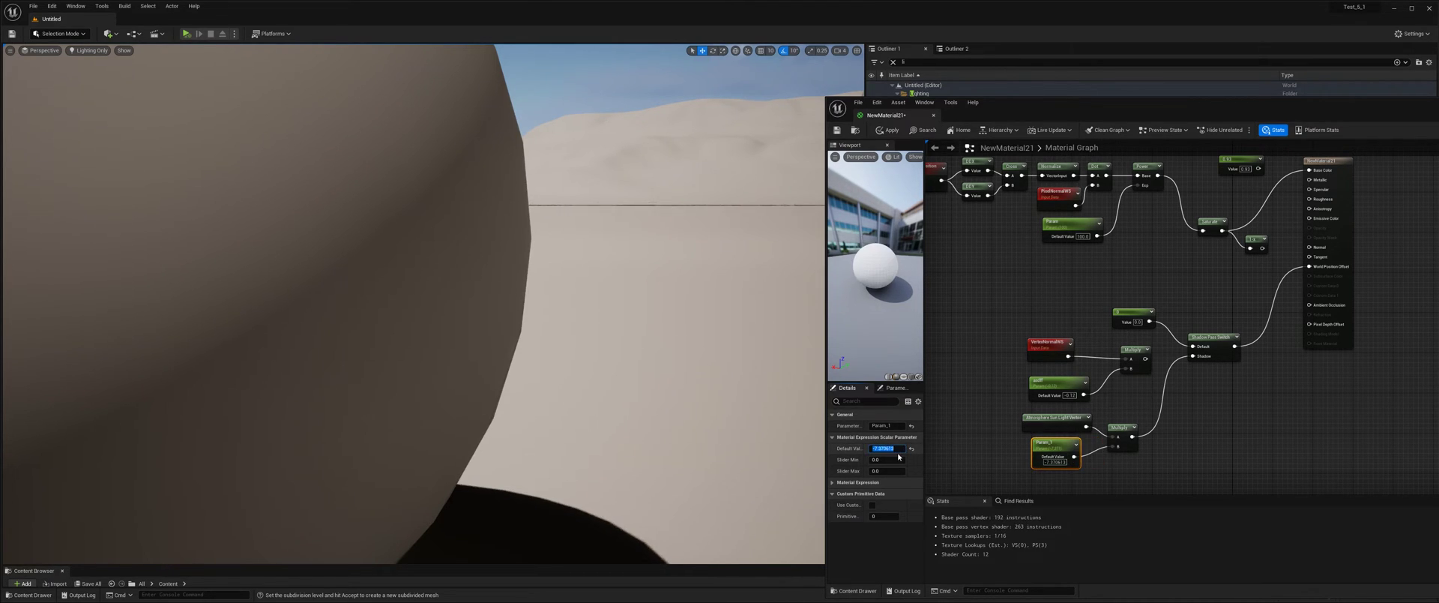
pyautogui.write('-6')
pyautogui.press('Return')
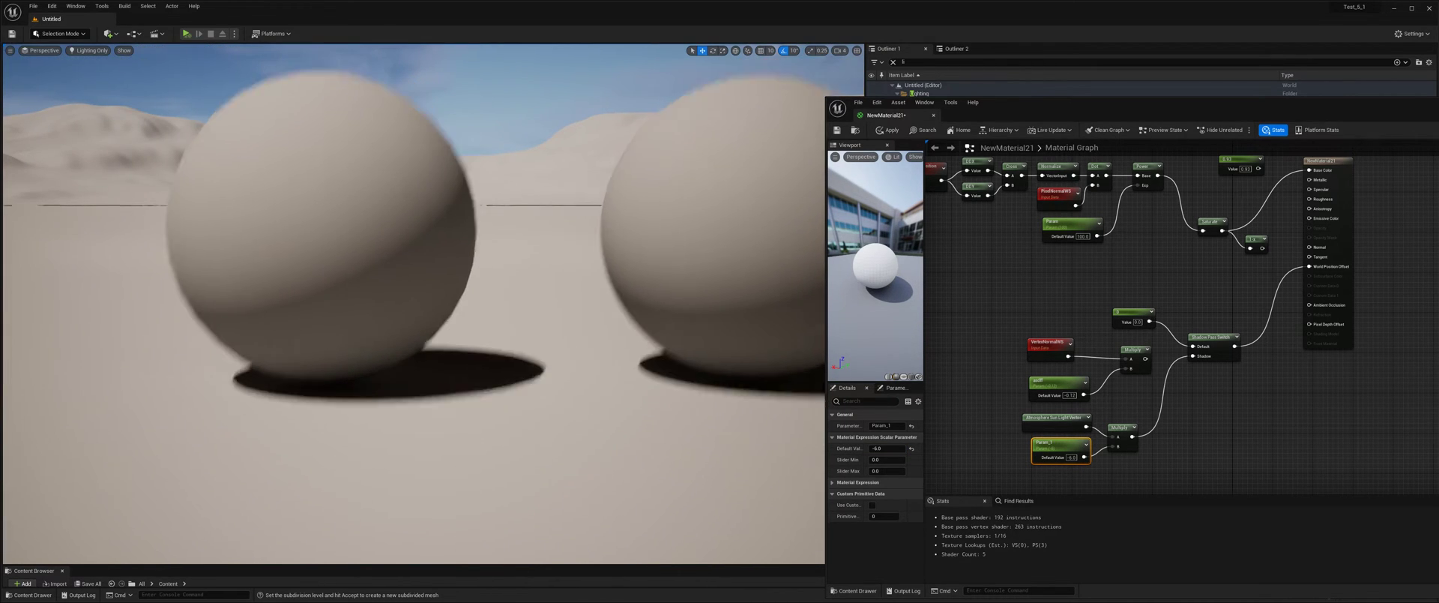
pyautogui.moveTo(572, 363); pyautogui.dragTo(572, 362, button='right')
pyautogui.press('s')
pyautogui.moveTo(569, 361); pyautogui.dragTo(568, 361, button='middle')
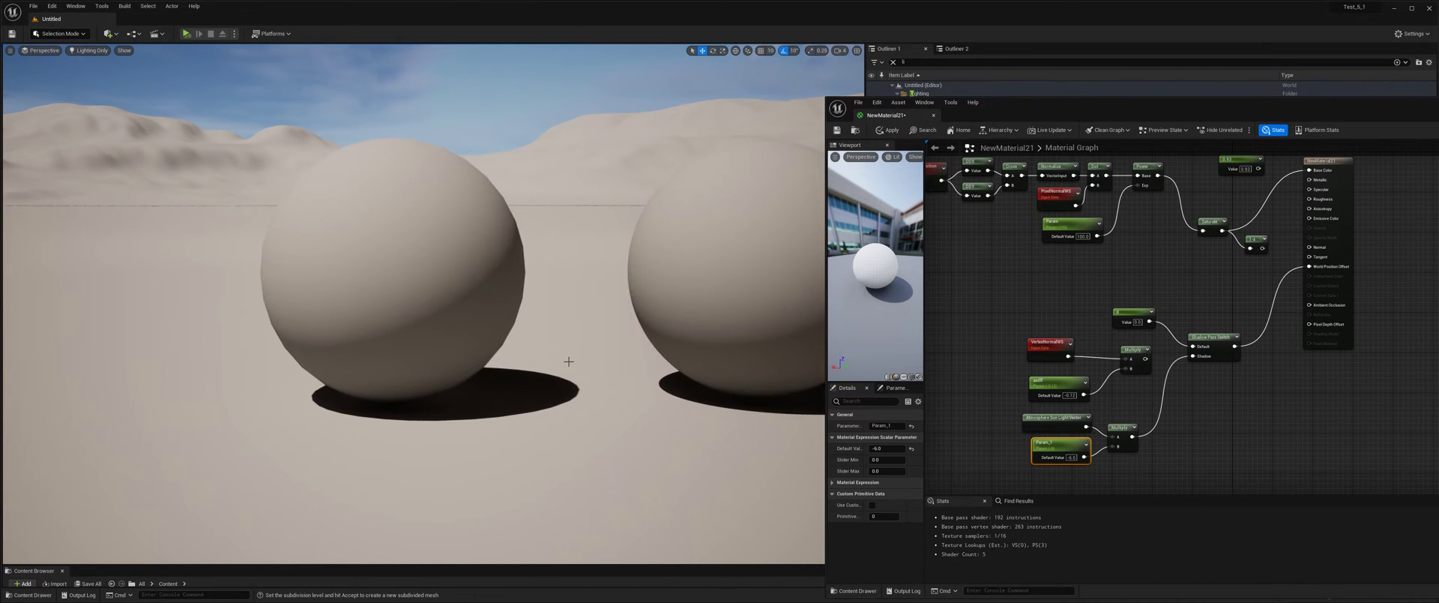
# Move the VertexNormalWS multiply group aside and place the sun light vector, Param_1 and their Multiply node beside the Shadow Pass Switch.
pyautogui.moveTo(1033, 331); pyautogui.dragTo(1154, 402)
pyautogui.moveTo(1133, 350); pyautogui.dragTo(1018, 301)
pyautogui.moveTo(1067, 418); pyautogui.dragTo(1067, 368)
pyautogui.moveTo(1120, 423); pyautogui.dragTo(1122, 372)
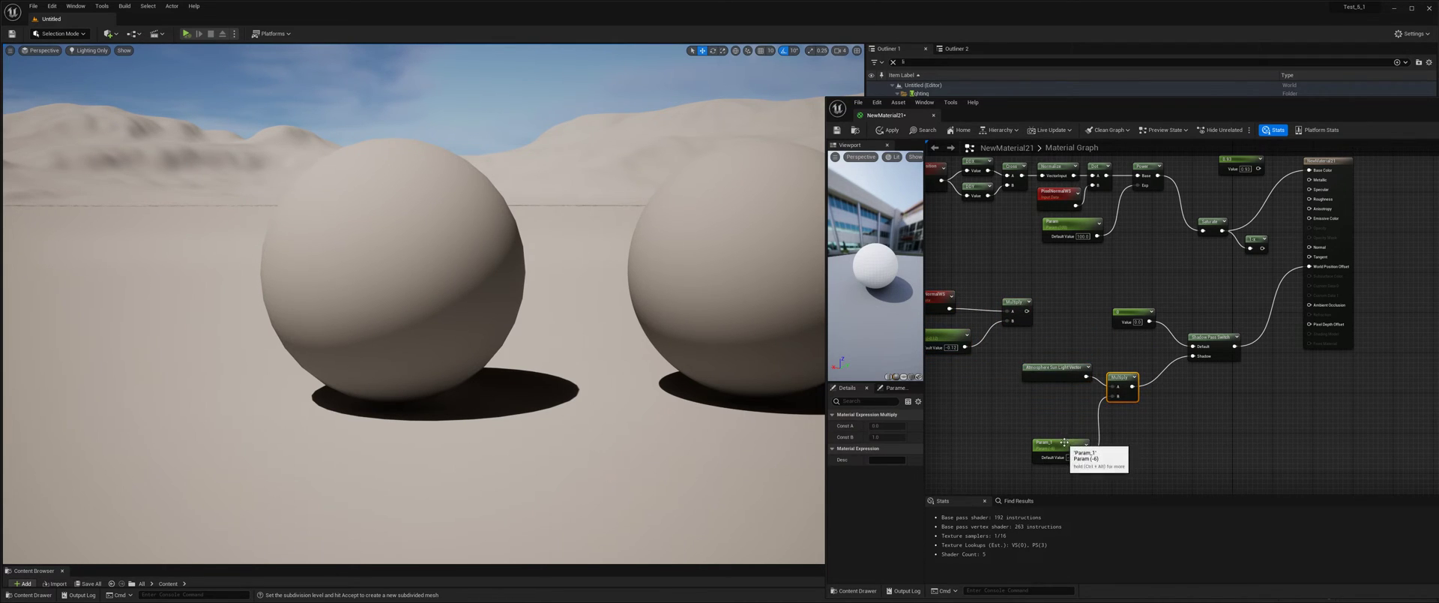
pyautogui.moveTo(1064, 449); pyautogui.dragTo(1065, 400)
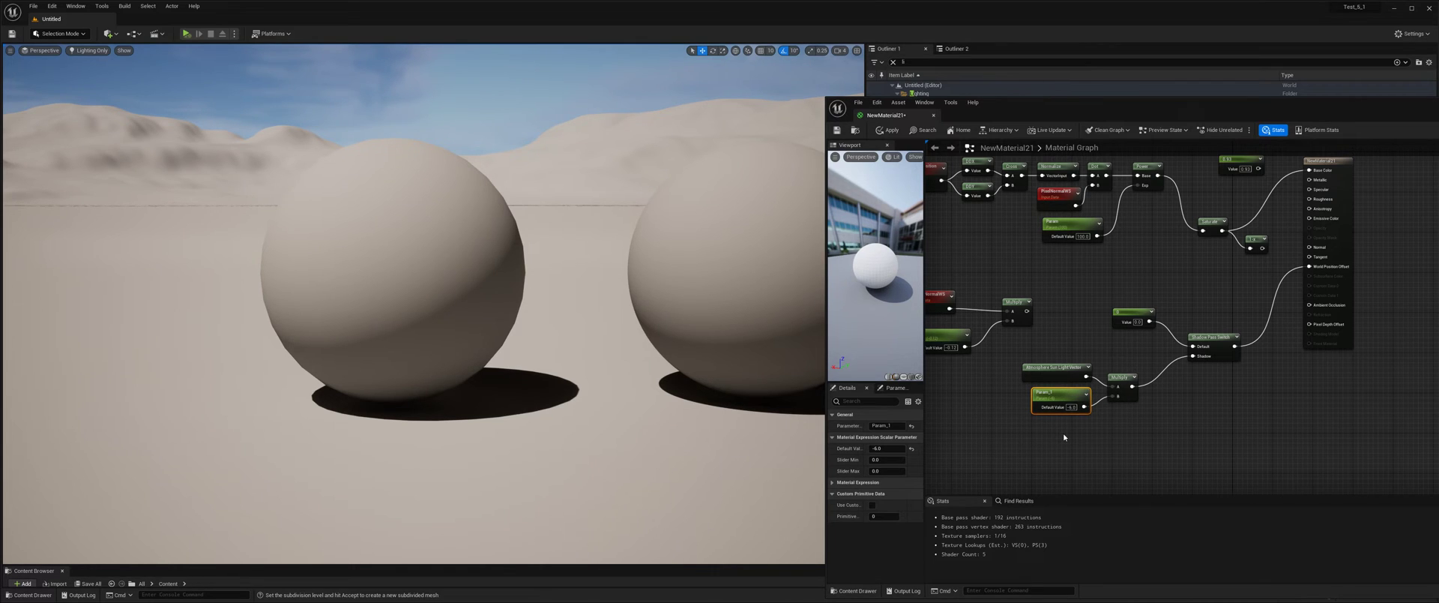
# Try applying the material with Multiply wired directly to World Position Offset, and restore and apply the Shadow Pass Switch connection.
pyautogui.moveTo(1187, 350); pyautogui.dragTo(1160, 367, button='right')
pyautogui.moveTo(1105, 406); pyautogui.dragTo(1283, 286)
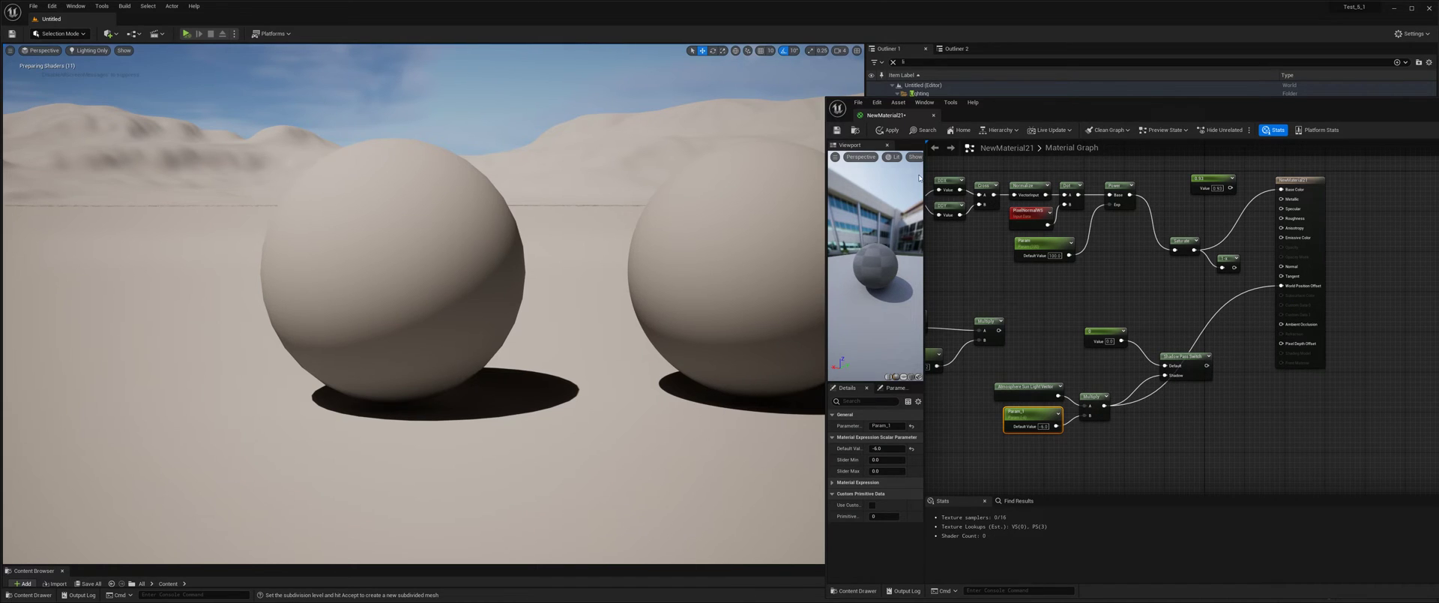
pyautogui.click(880, 131)
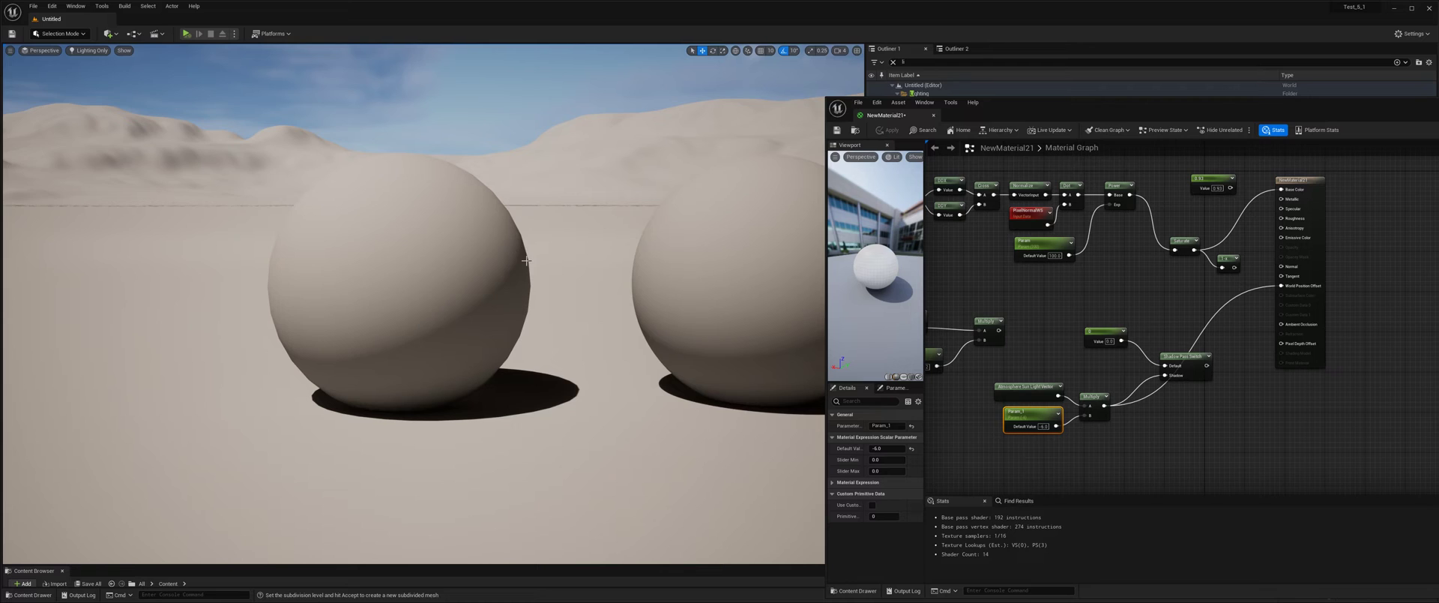
pyautogui.moveTo(1207, 365); pyautogui.dragTo(1299, 290)
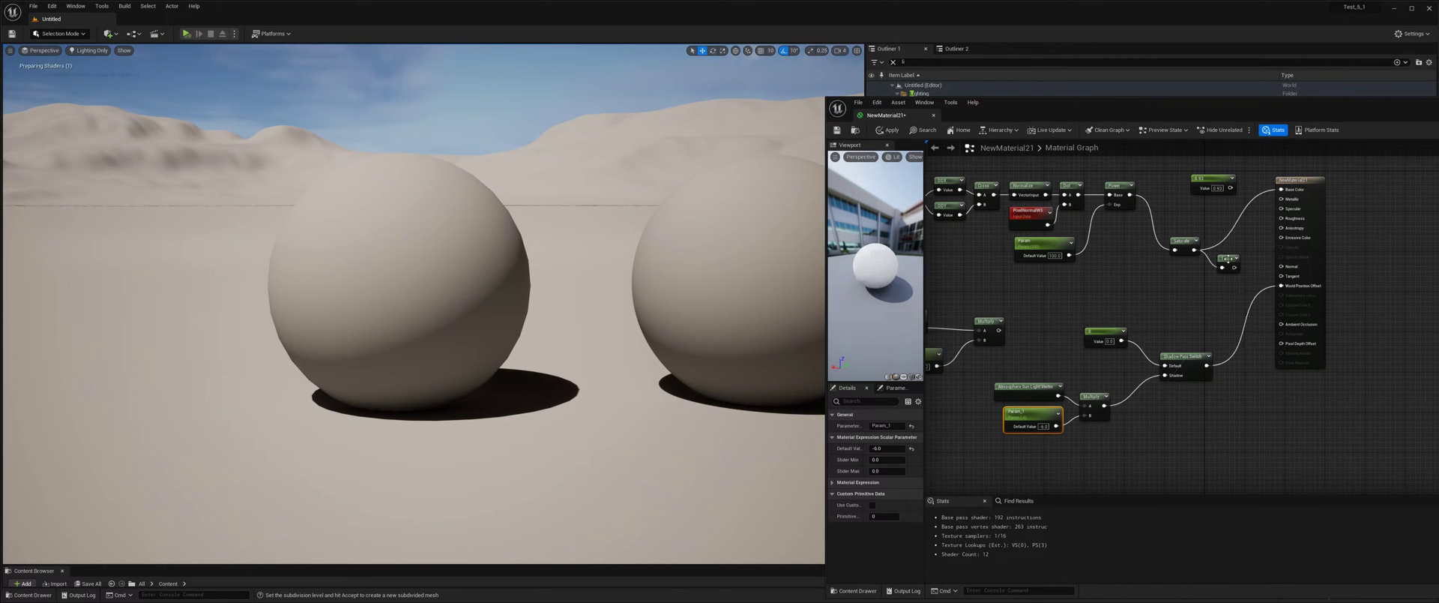
pyautogui.click(893, 135)
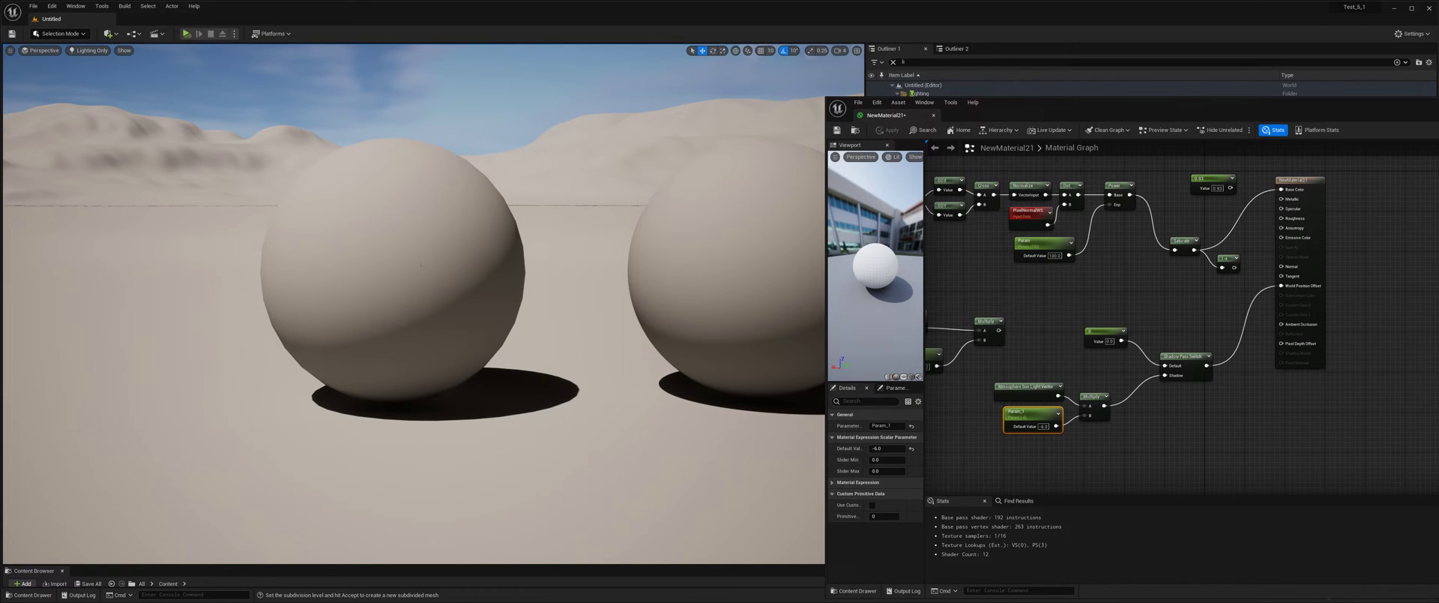
# Add a point light to the level on the ground between the two spheres.
pyautogui.click(109, 34)
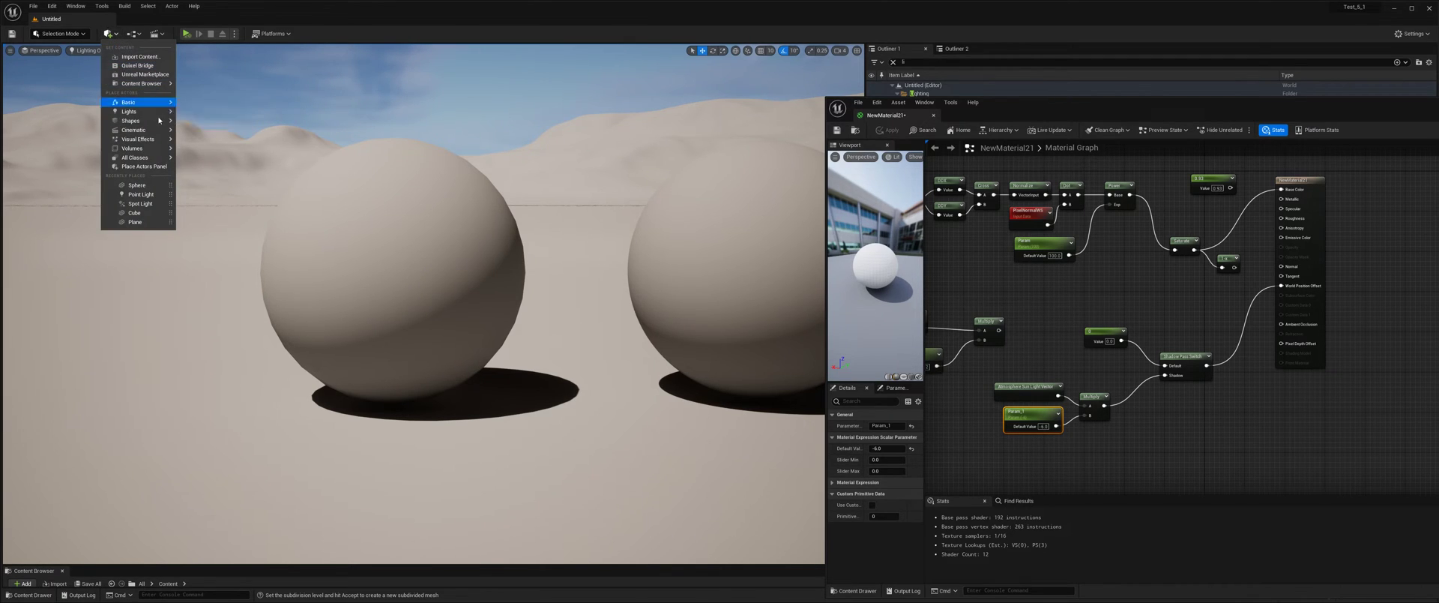
pyautogui.moveTo(154, 121)
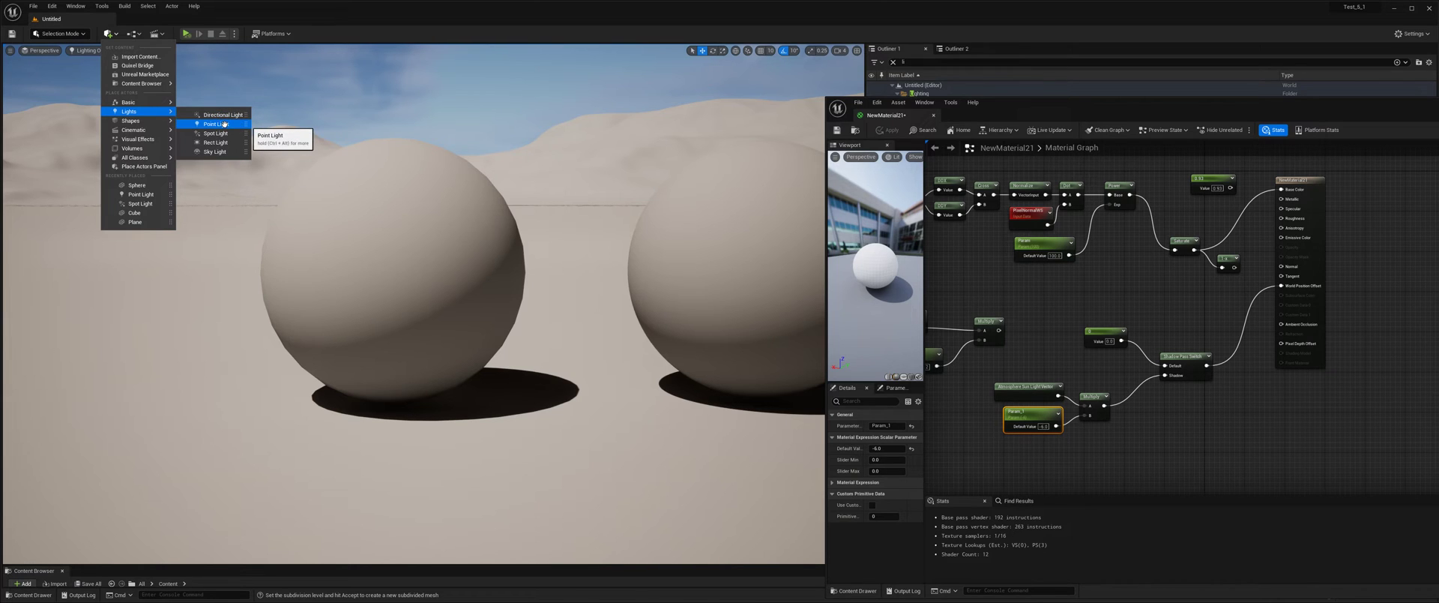
pyautogui.moveTo(223, 125); pyautogui.dragTo(557, 372)
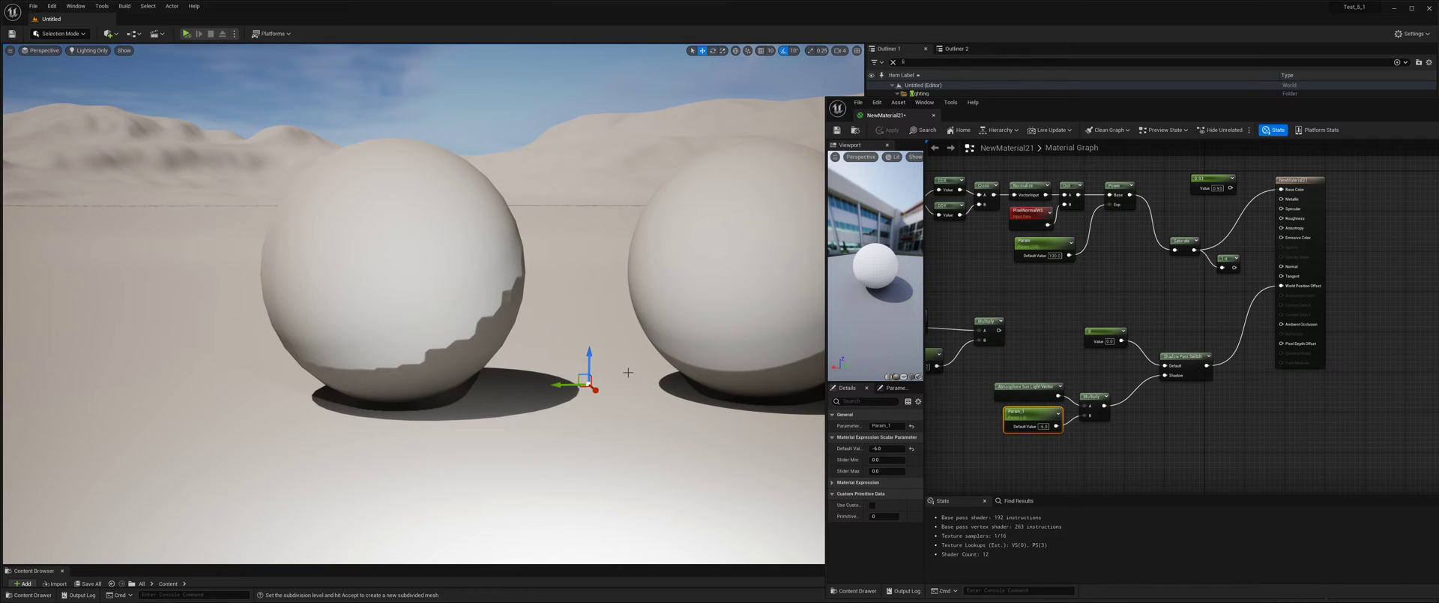
# Filter the point light's details by "shad" and disable Cast Shadows.
pyautogui.moveTo(1002, 114); pyautogui.dragTo(1007, 420)
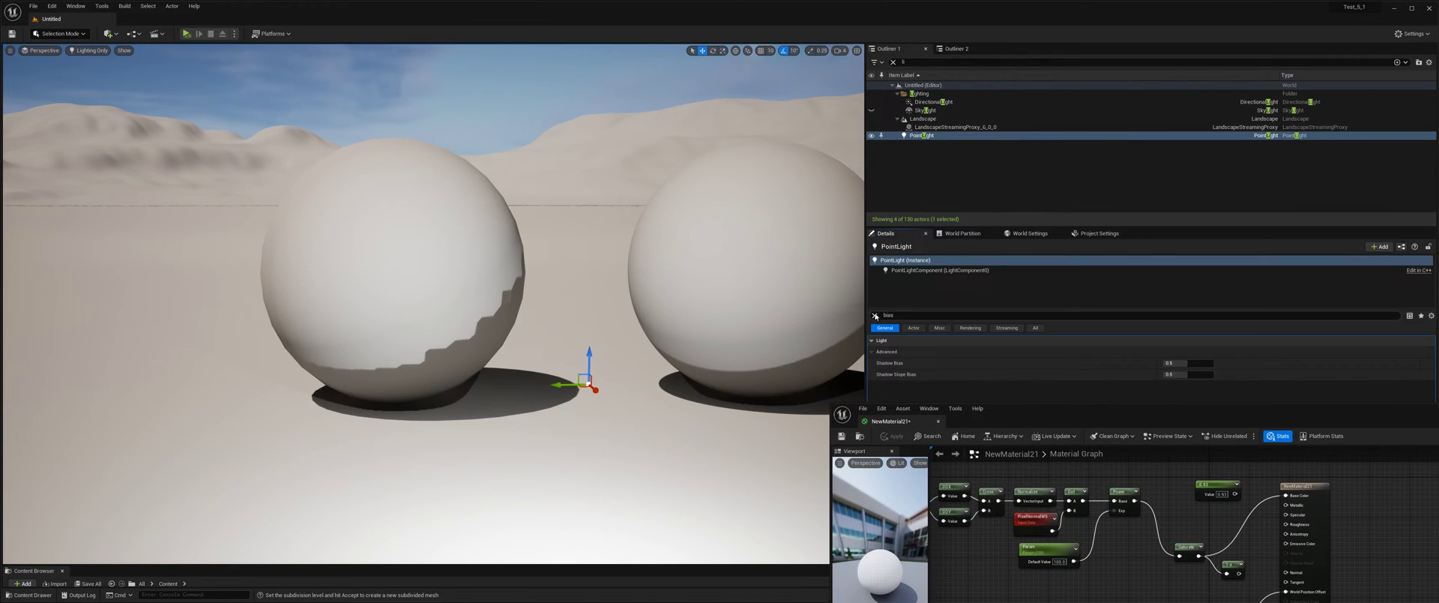
pyautogui.click(875, 316)
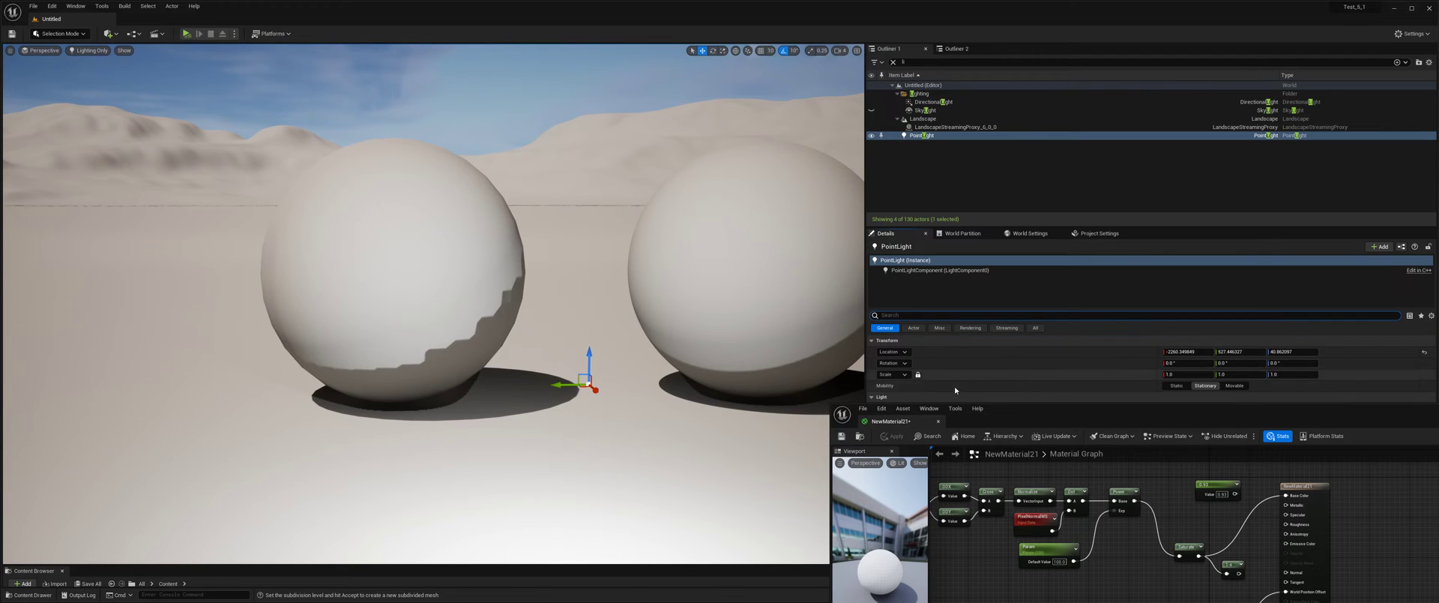
pyautogui.moveTo(1041, 411); pyautogui.dragTo(1085, 432)
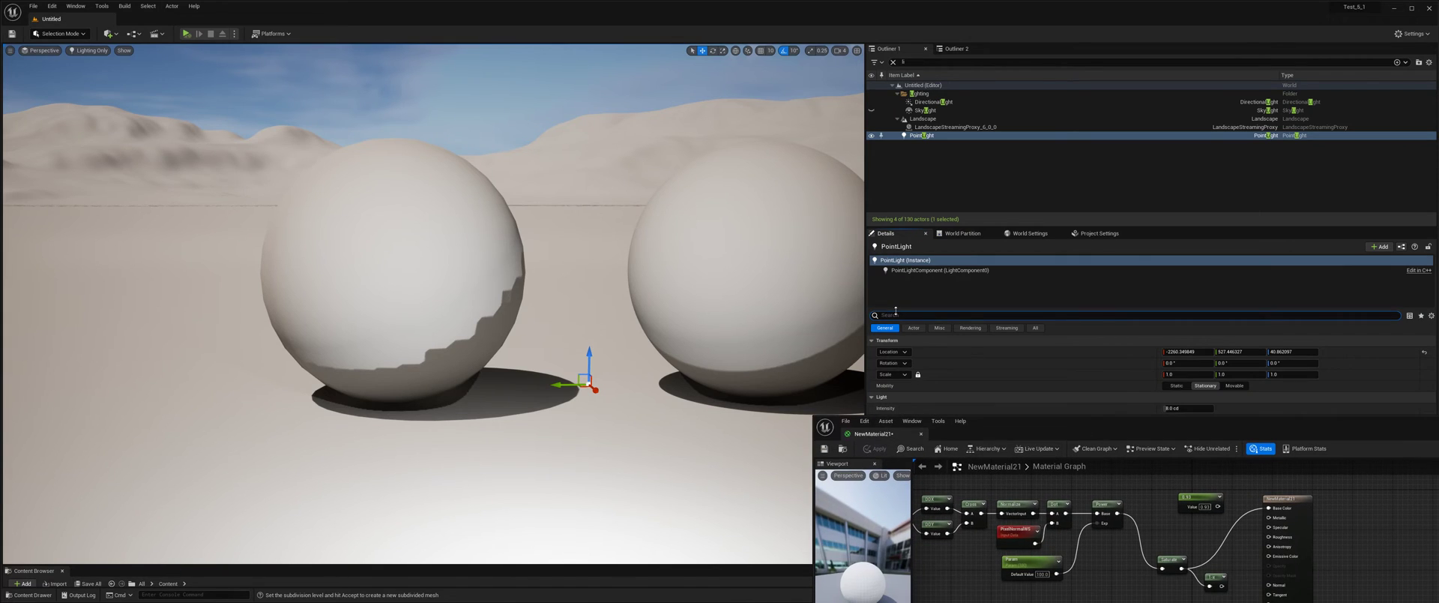
pyautogui.write('shad')
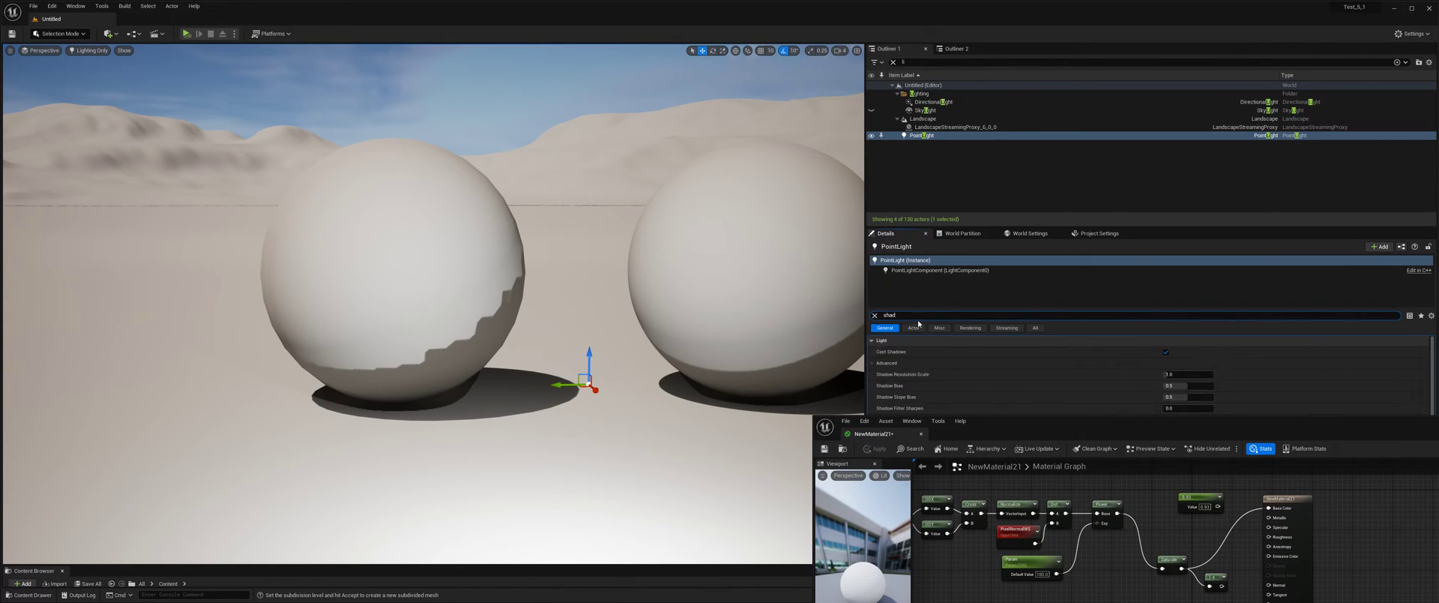
pyautogui.click(1166, 352)
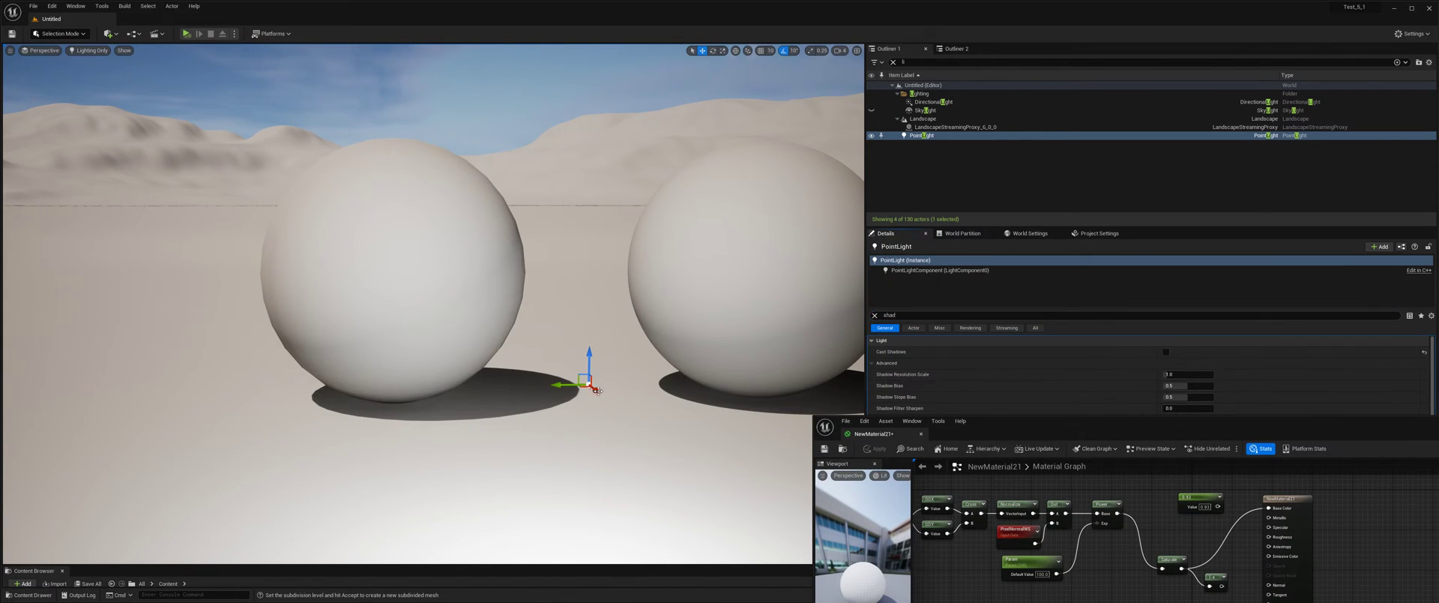
# Raise the point light beside the low-poly sphere and delete it from the level.
pyautogui.moveTo(596, 390); pyautogui.dragTo(534, 191)
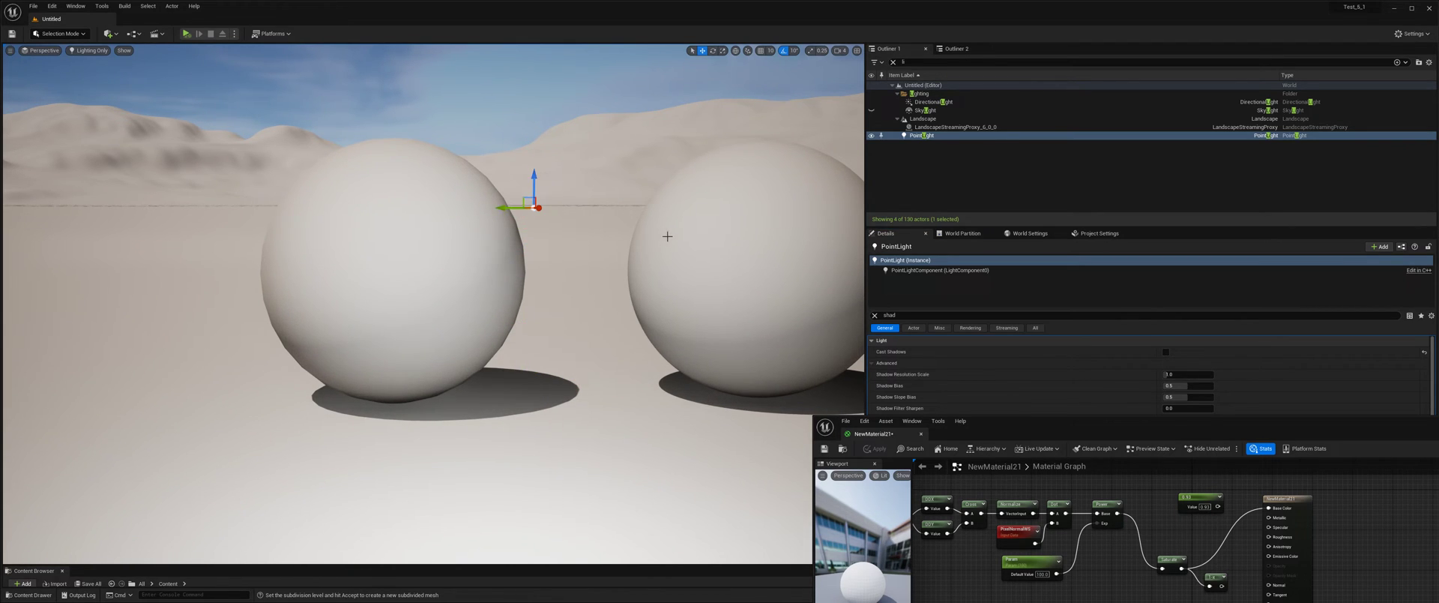
pyautogui.press('Delete')
# Return to the material graph and set the default value of Param_1 to -0.6.
pyautogui.moveTo(1025, 424); pyautogui.dragTo(890, 182)
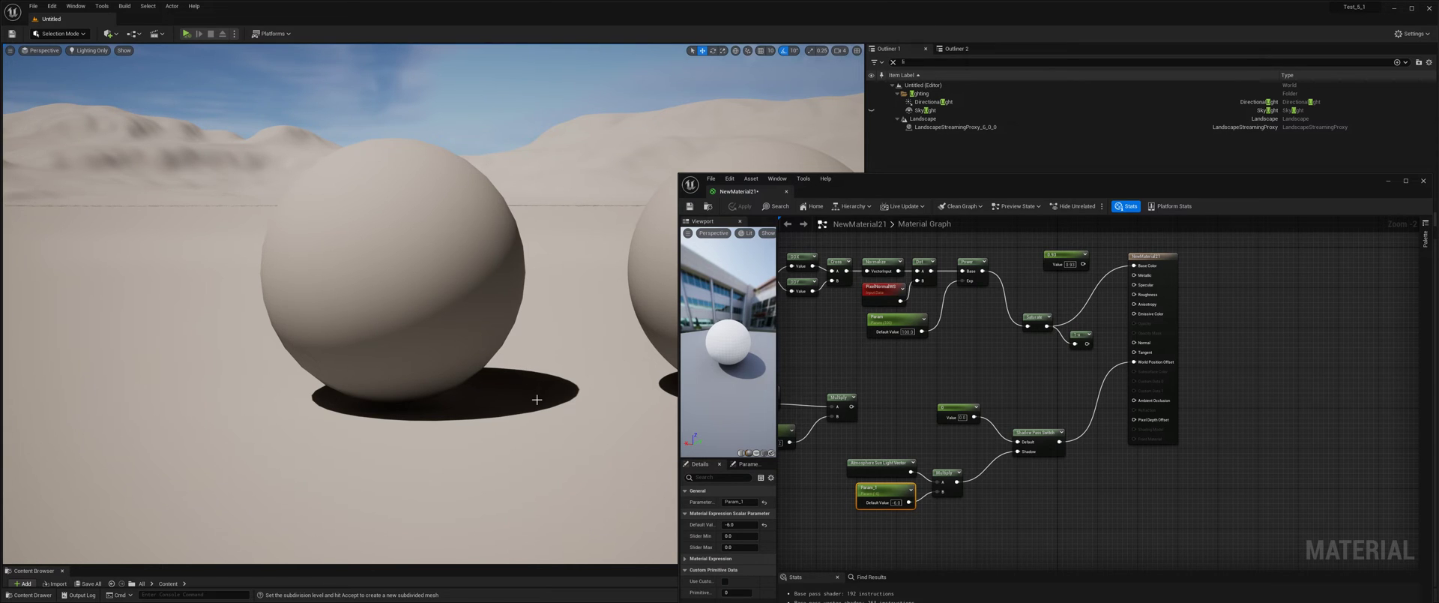
pyautogui.moveTo(515, 404); pyautogui.dragTo(553, 407, button='right')
pyautogui.click(764, 525)
pyautogui.click(754, 525)
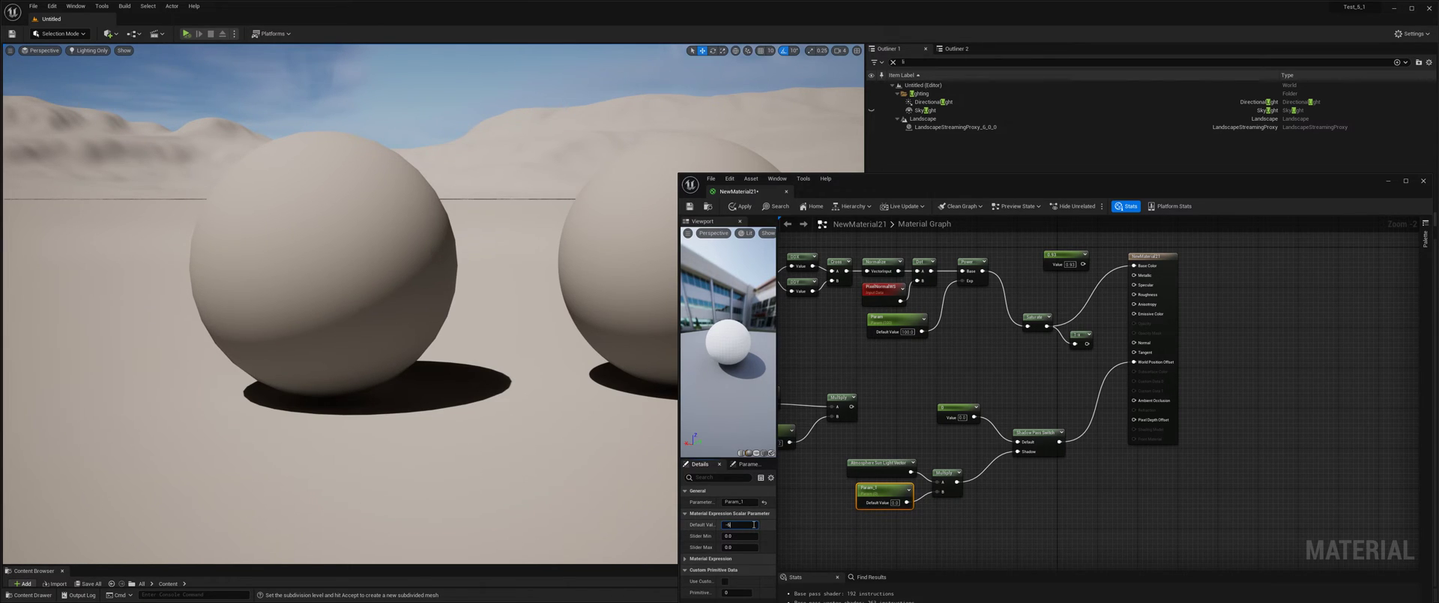
pyautogui.write('-0.6')
pyautogui.press('Return')
pyautogui.click(735, 527)
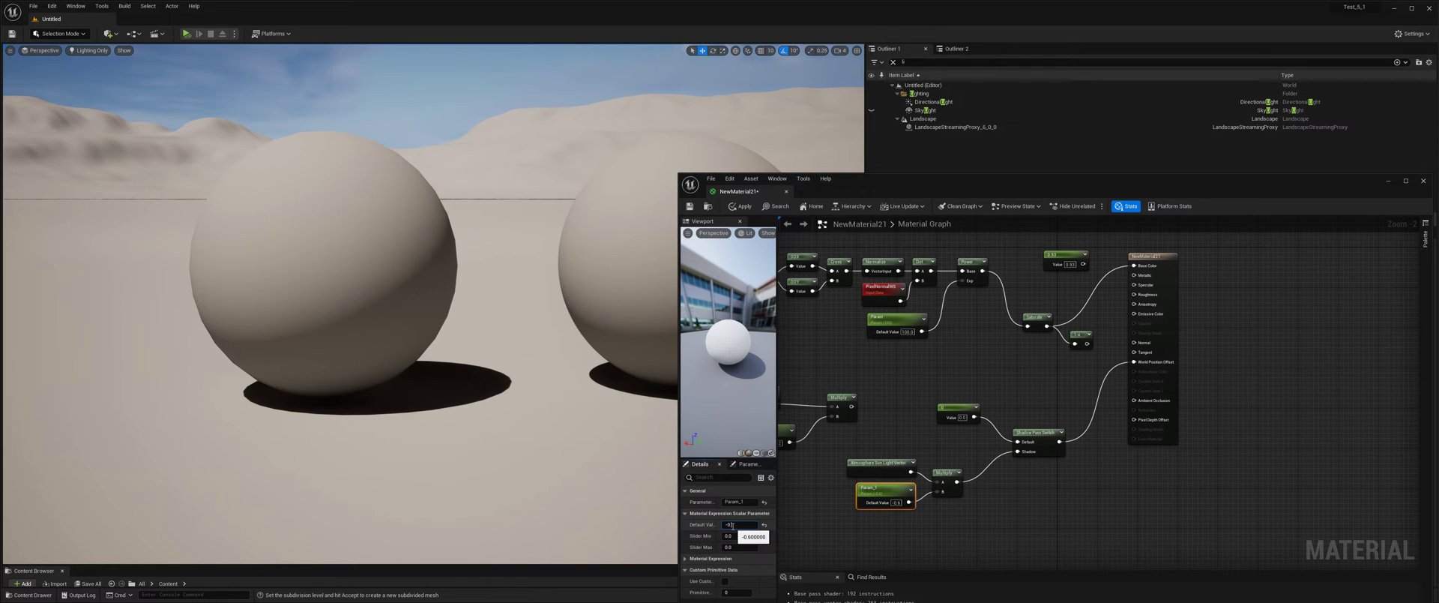
pyautogui.press('Return')
# Align VertexNormalWS and its scalar parameter with their Multiply node, and move the group closer to the Shadow Pass Switch.
pyautogui.moveTo(885, 180); pyautogui.dragTo(1009, 290)
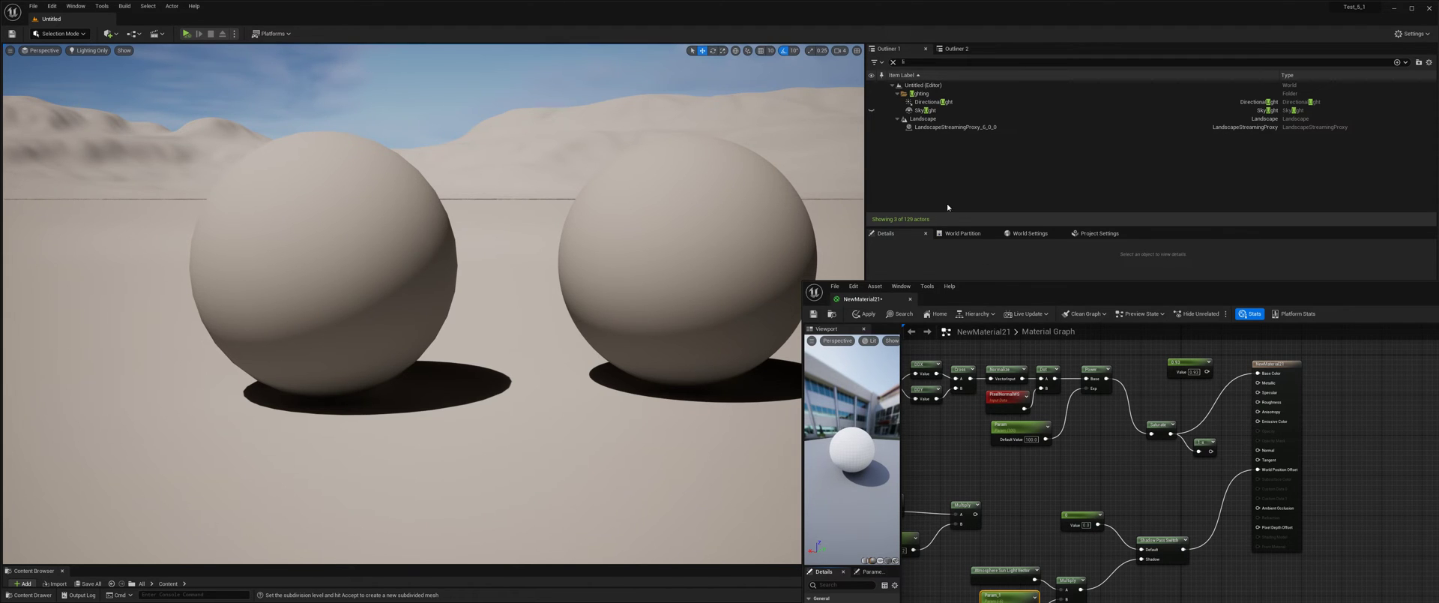
pyautogui.moveTo(1004, 292); pyautogui.dragTo(910, 108)
pyautogui.moveTo(907, 312); pyautogui.dragTo(976, 314, button='right')
pyautogui.click(866, 321)
pyautogui.moveTo(866, 321); pyautogui.dragTo(877, 321)
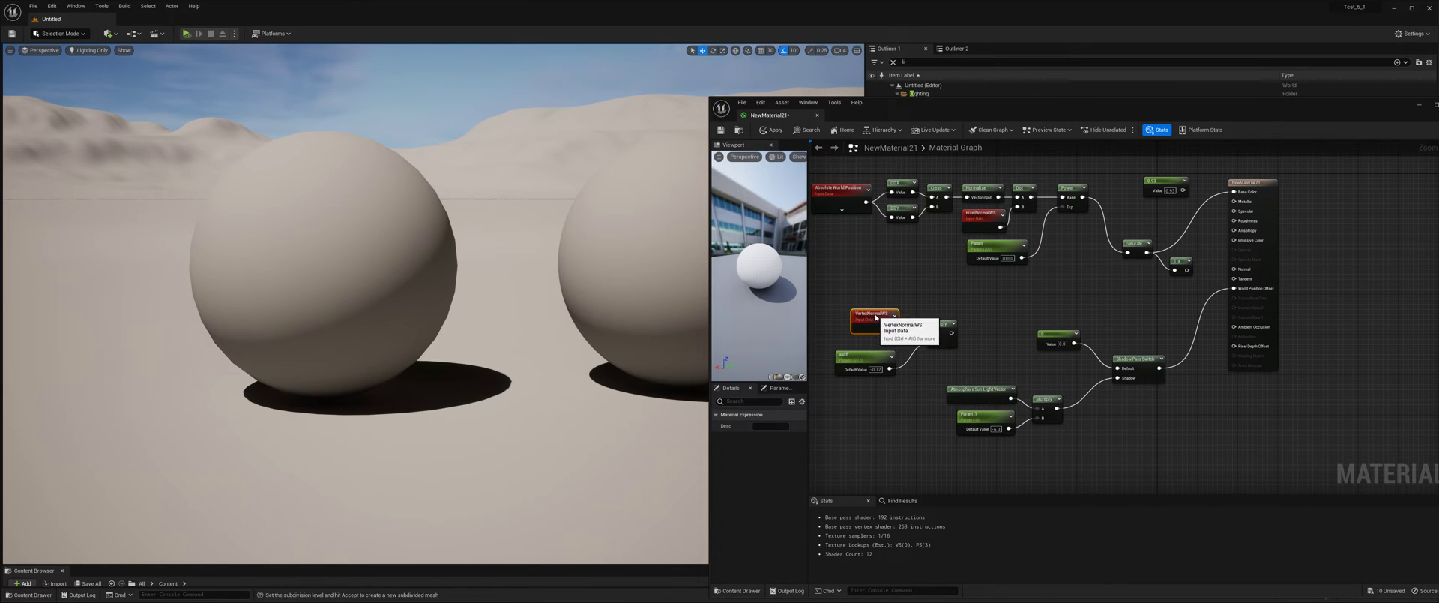
pyautogui.moveTo(888, 360); pyautogui.dragTo(890, 350)
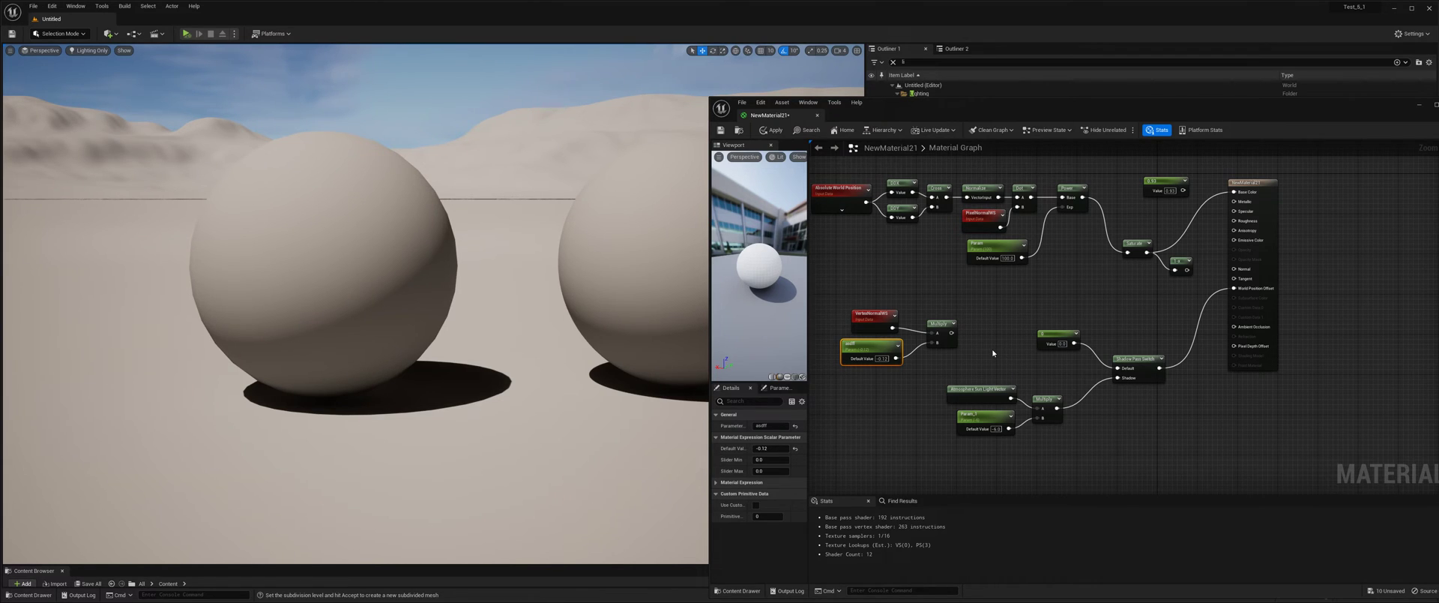
pyautogui.moveTo(848, 316); pyautogui.dragTo(963, 345)
pyautogui.click(1024, 370)
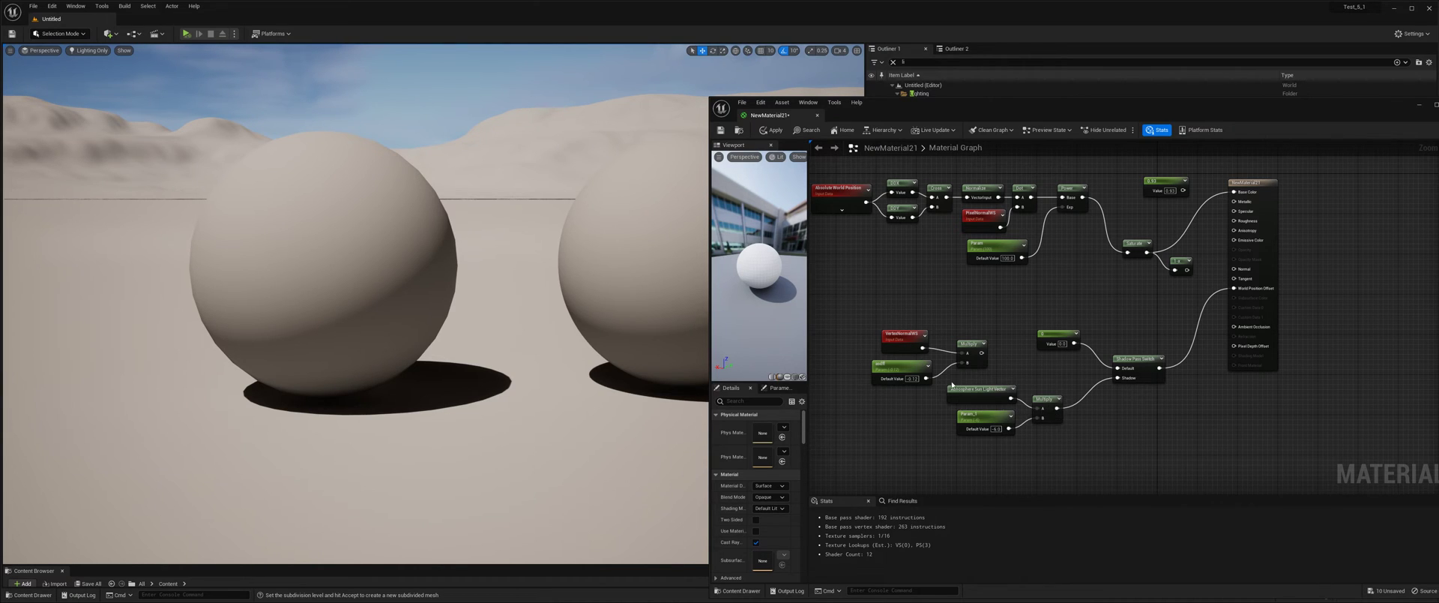
# Move the sun light vector group down and connect the VertexNormalWS Multiply to the Shadow input of the Shadow Pass Switch.
pyautogui.moveTo(993, 380); pyautogui.dragTo(1046, 432)
pyautogui.click(1033, 399)
pyautogui.moveTo(982, 353); pyautogui.dragTo(1116, 379)
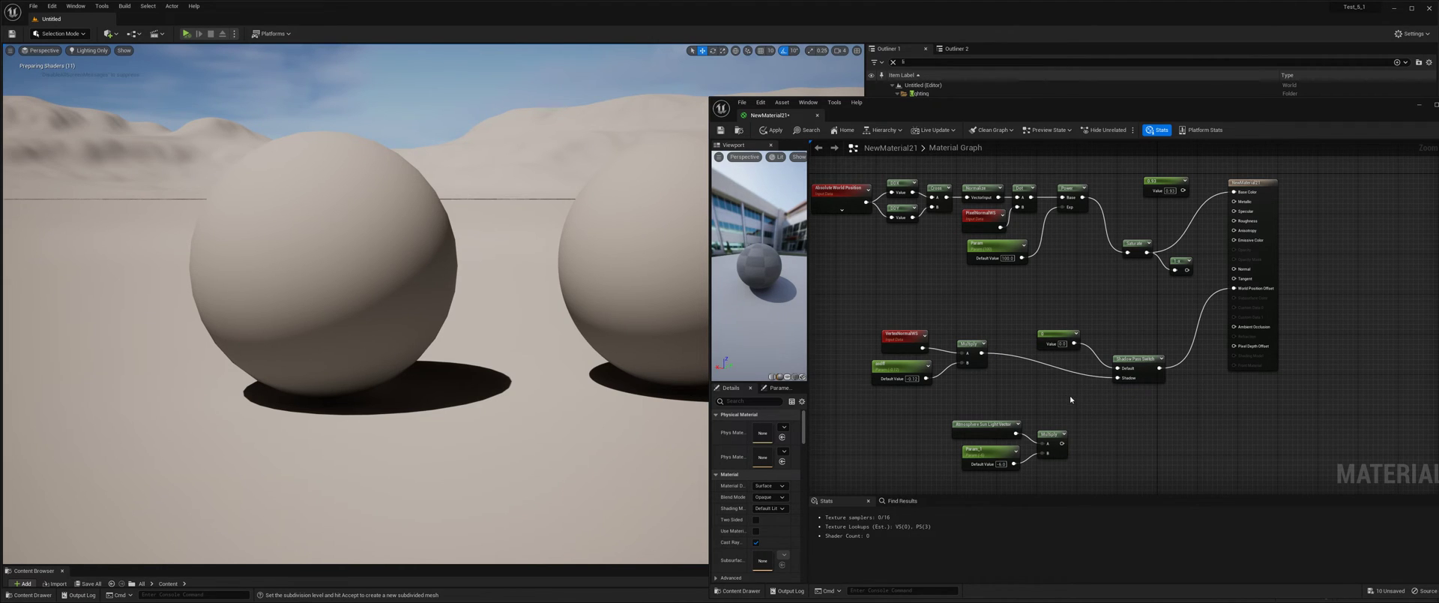
# Apply the material changes and reset the default value of the scalar parameter beneath VertexNormalWS to 0.0.
pyautogui.click(773, 132)
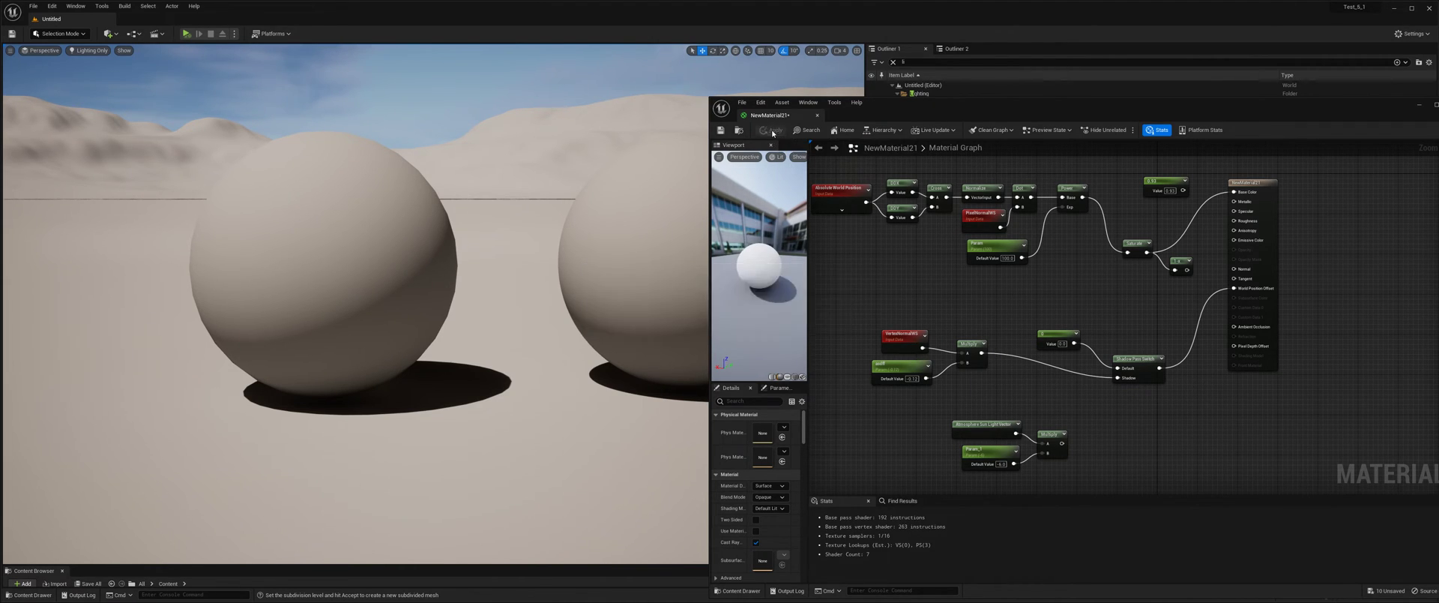
pyautogui.click(899, 369)
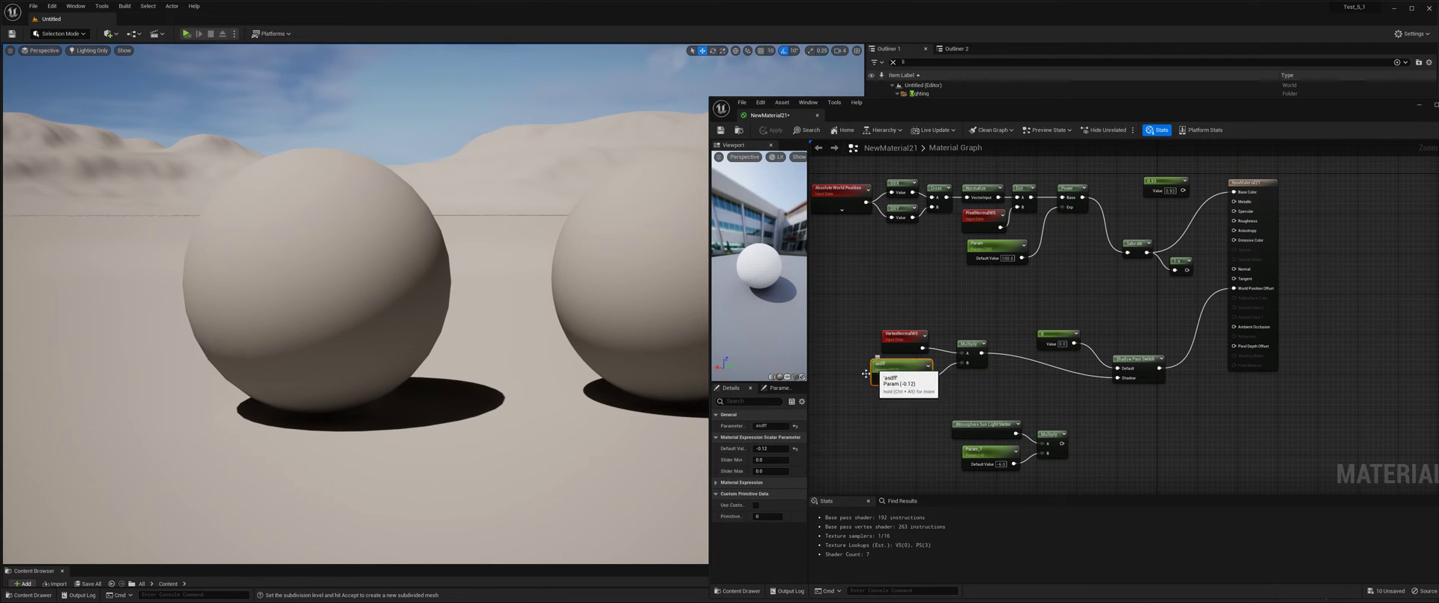
pyautogui.click(796, 450)
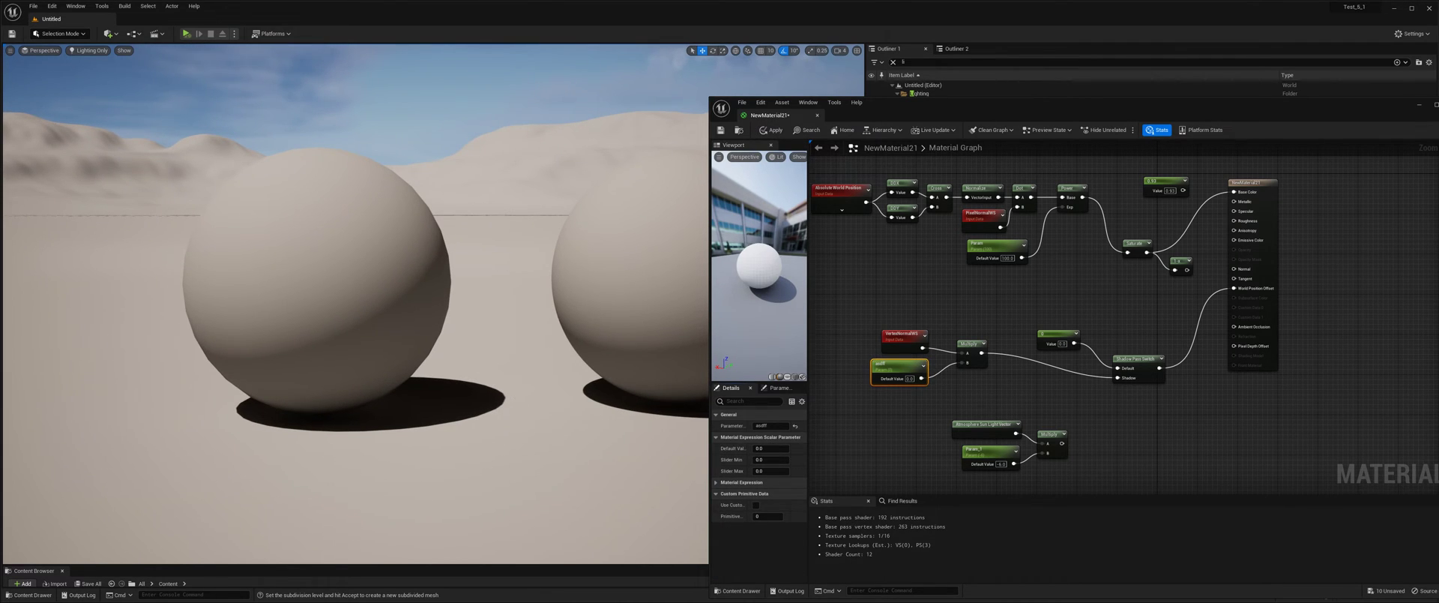
pyautogui.scroll(5, 489, 466)
pyautogui.moveTo(489, 466)
pyautogui.mouseDown(button='middle')
pyautogui.moveTo(489, 449)
pyautogui.moveTo(495, 517)
pyautogui.moveTo(480, 506)
pyautogui.moveTo(485, 460)
pyautogui.mouseUp(button='middle')
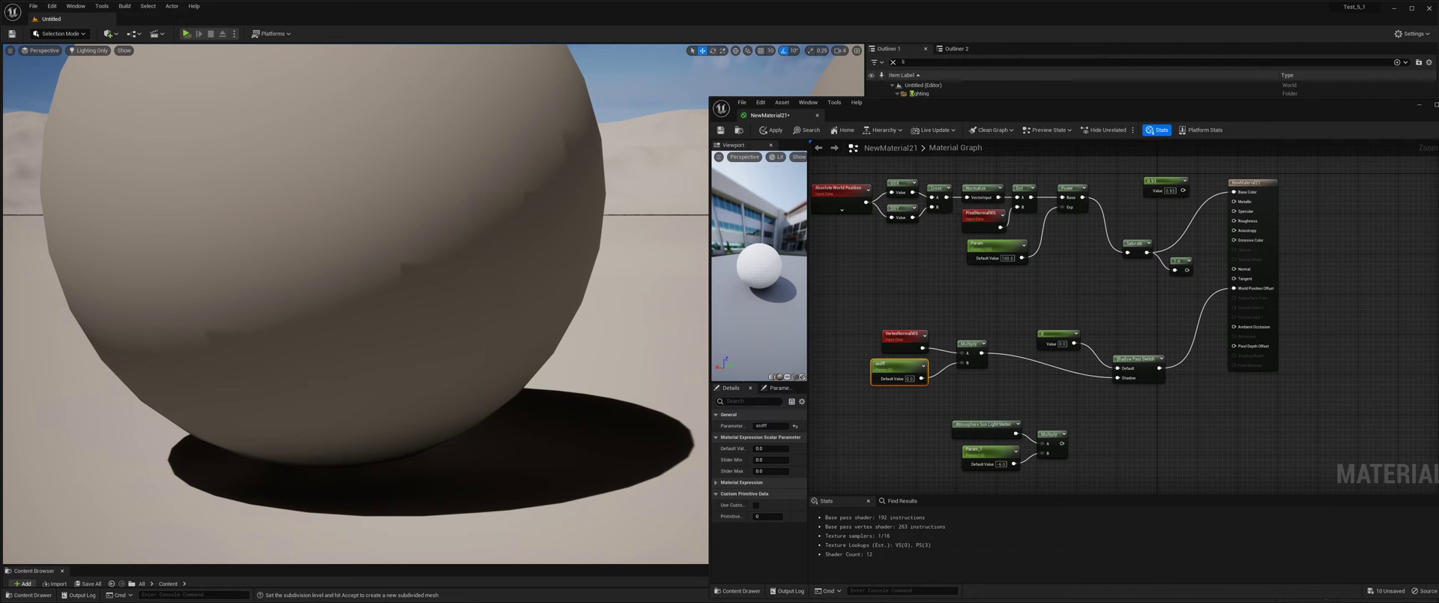
# Rename the scalar parameter beneath VertexNormalWS to Bias.
pyautogui.click(774, 424)
pyautogui.write('Bias')
pyautogui.press('Return')
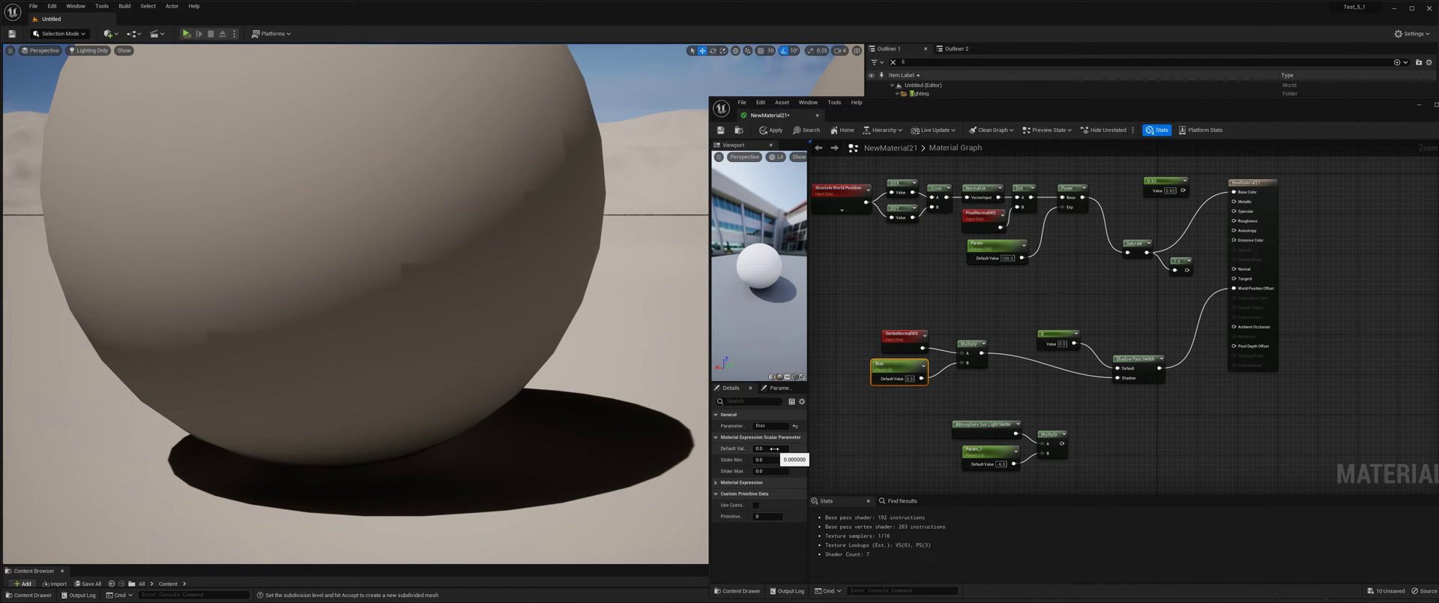
pyautogui.moveTo(775, 449); pyautogui.dragTo(771, 448)
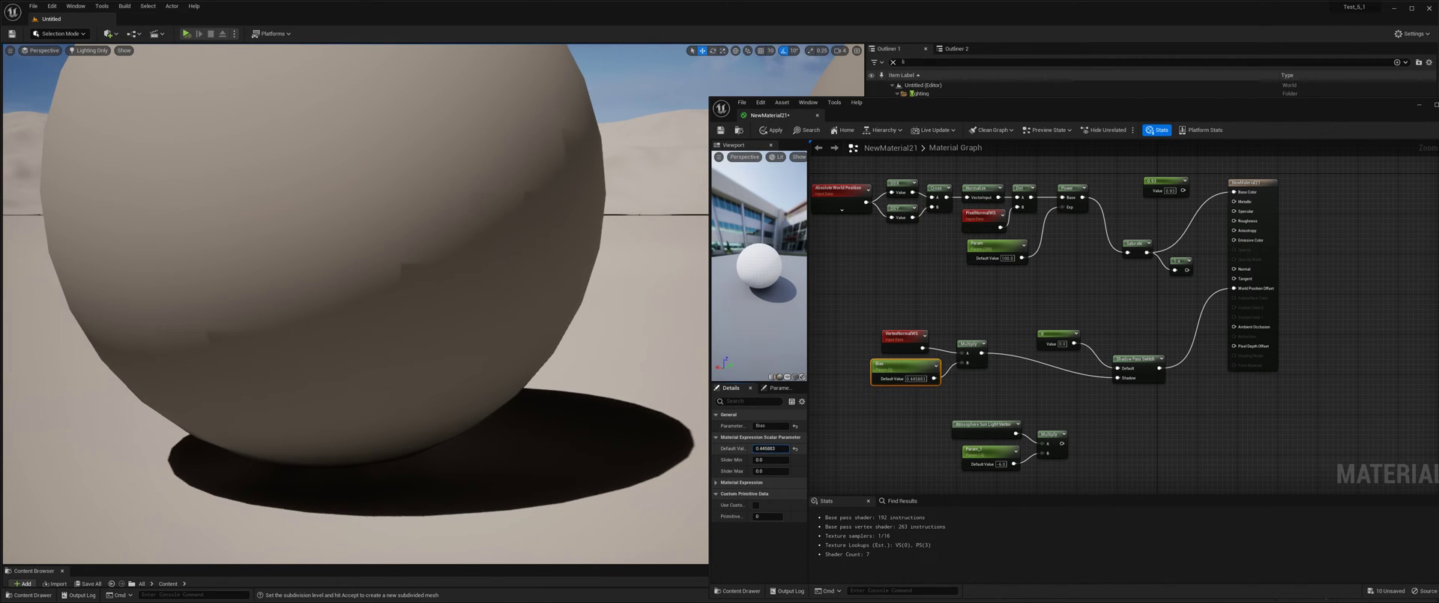
pyautogui.click(772, 130)
pyautogui.click(797, 450)
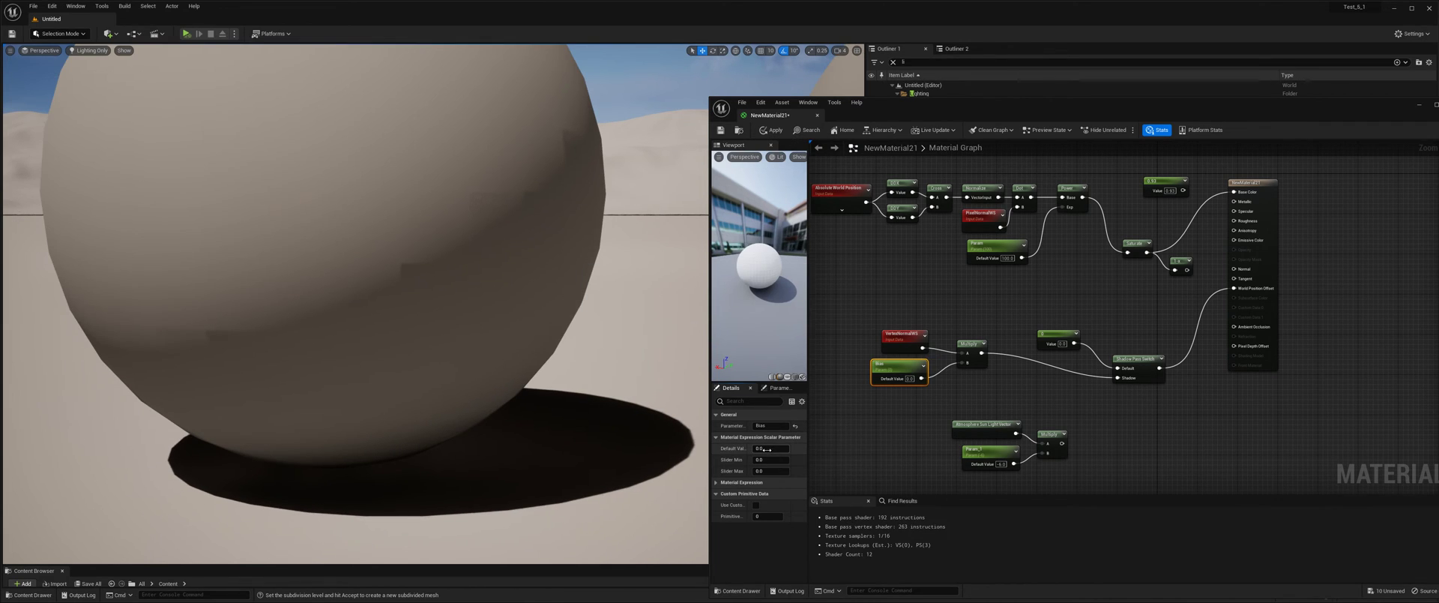
# Set the default value of the Bias parameter to -0.15.
pyautogui.moveTo(775, 449); pyautogui.dragTo(764, 449)
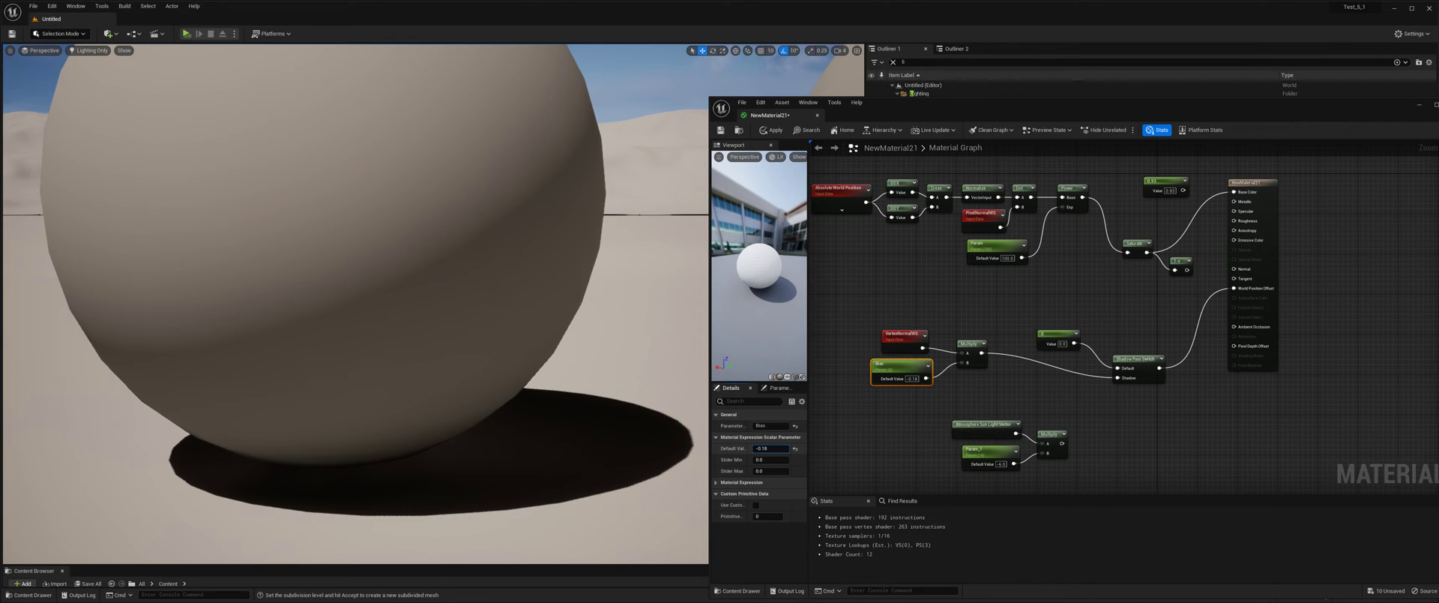
pyautogui.click(787, 453)
pyautogui.write('-0.15')
pyautogui.press('Return')
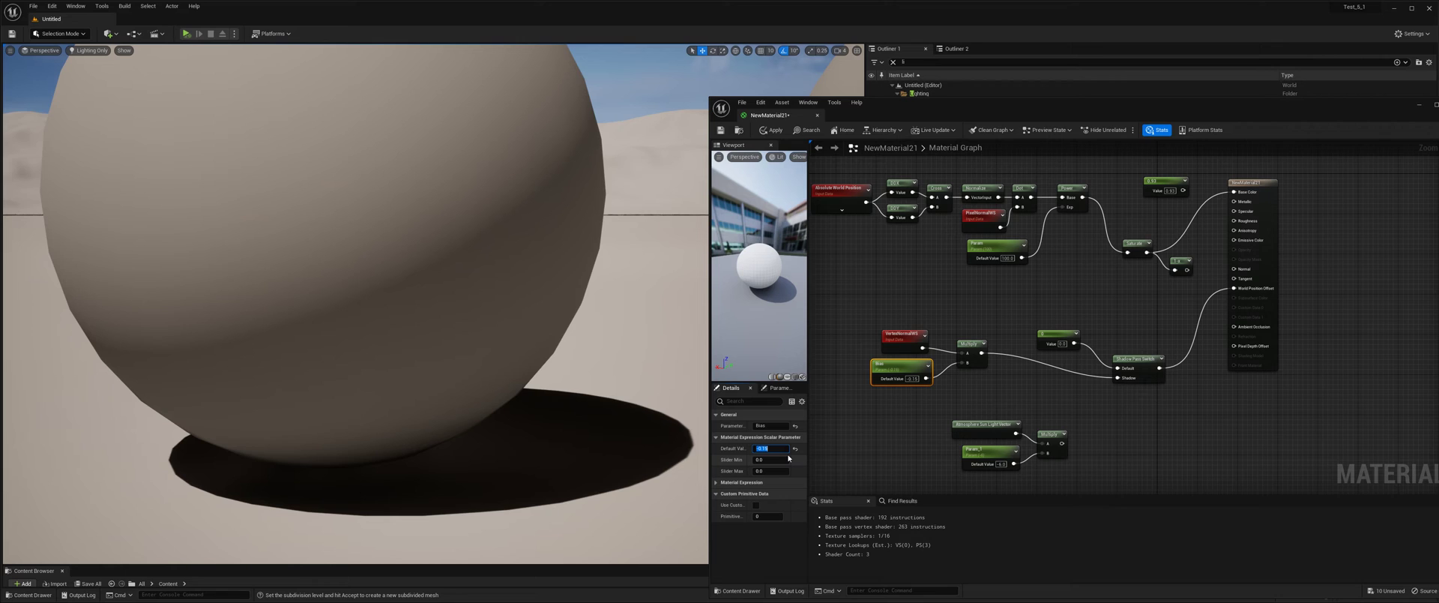
pyautogui.press('Tab')
pyautogui.press('Tab')
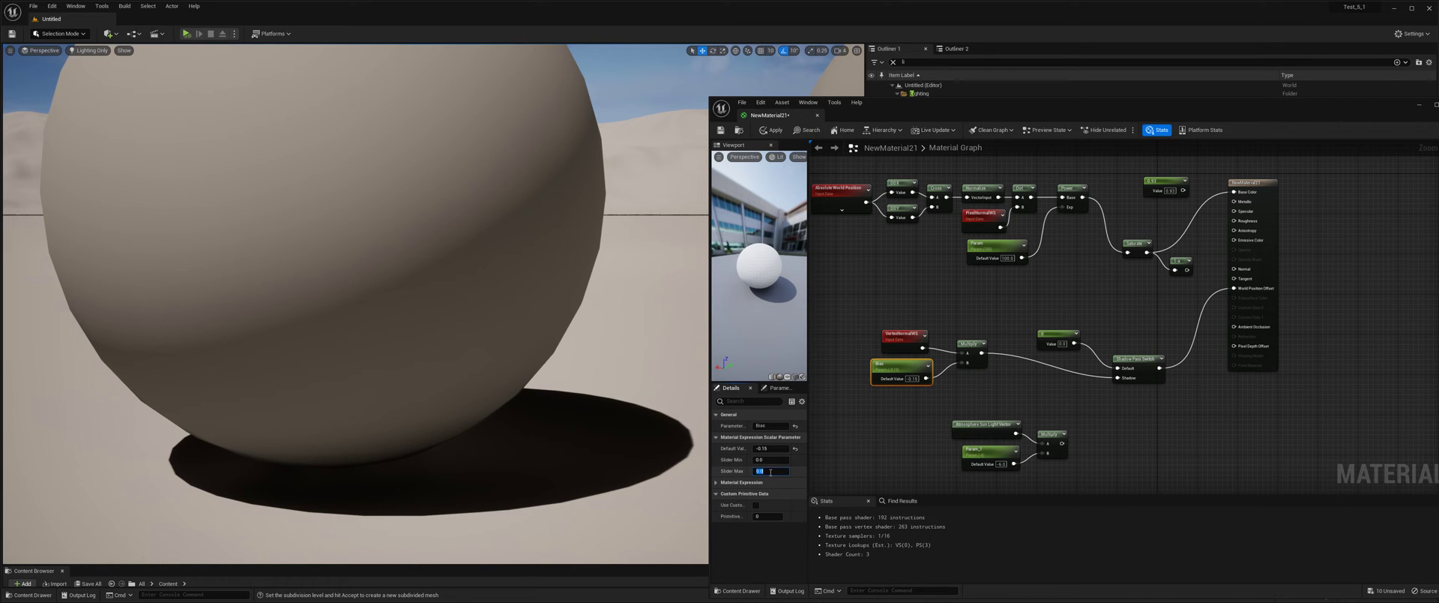
# Inspect the shadow contact at the base of the low-poly sphere and reset the Bias default value to 0.0 for comparison.
pyautogui.moveTo(571, 346); pyautogui.dragTo(571, 346, button='right')
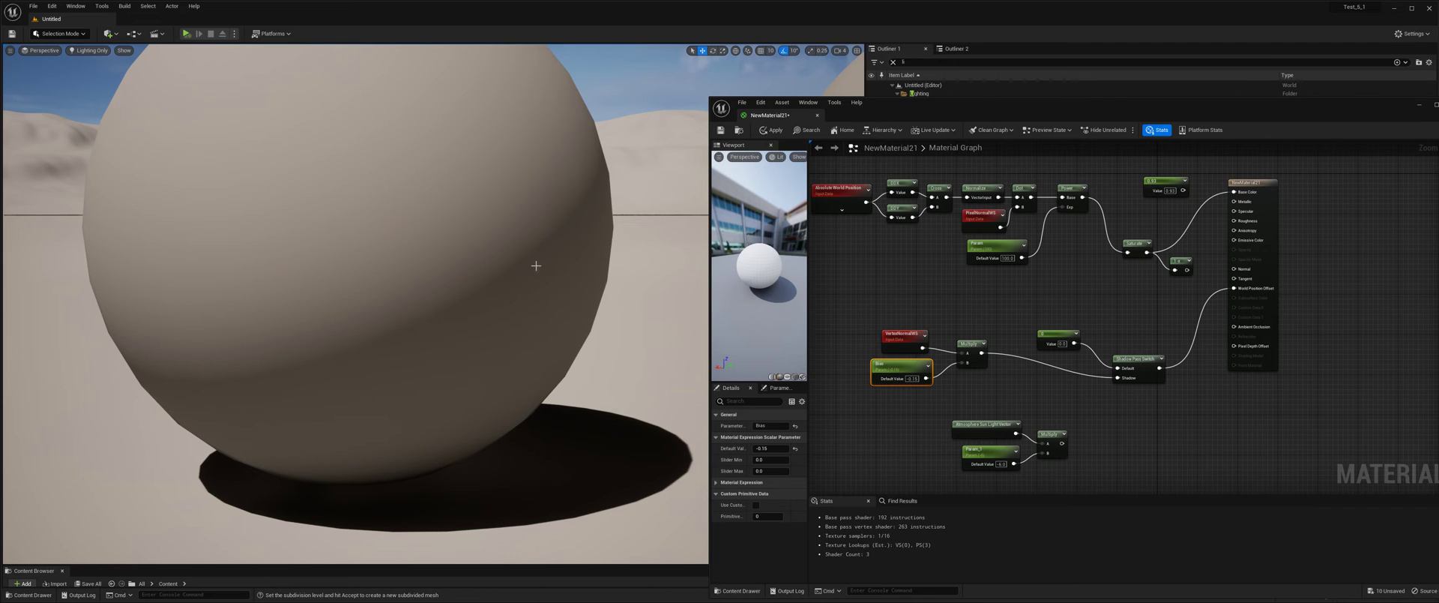
pyautogui.moveTo(492, 369); pyautogui.dragTo(485, 395, button='right')
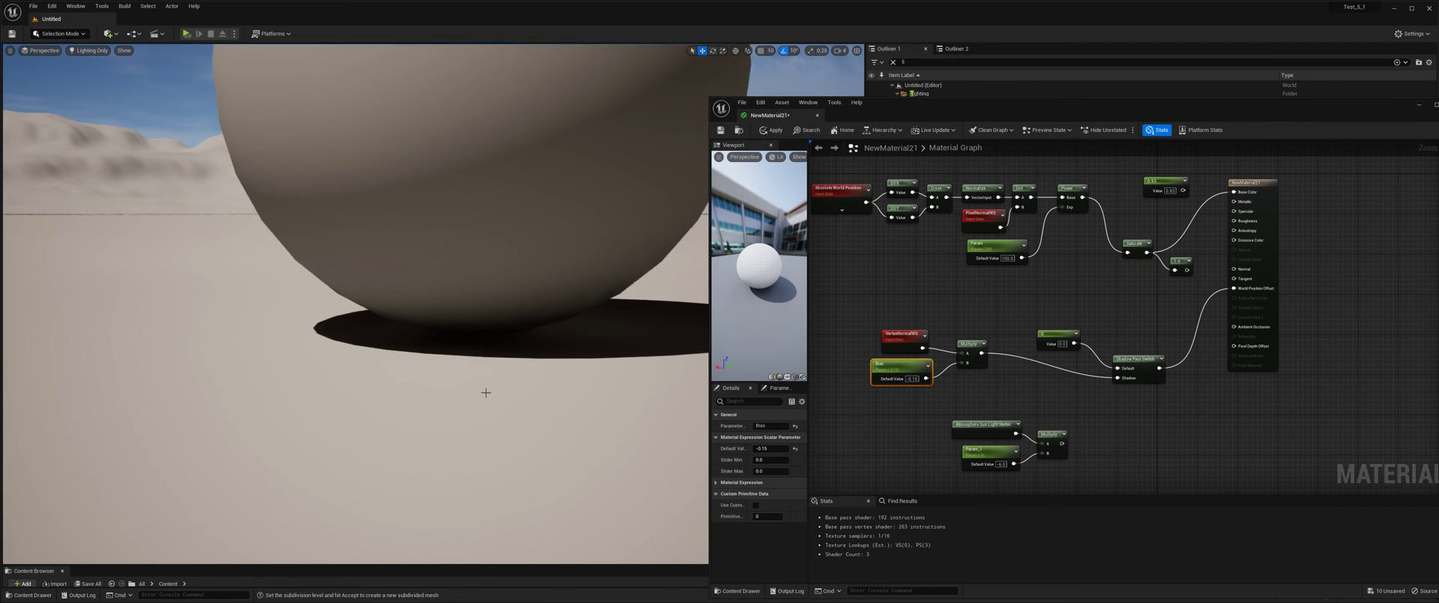
pyautogui.moveTo(486, 395); pyautogui.dragTo(486, 330)
pyautogui.click(773, 470)
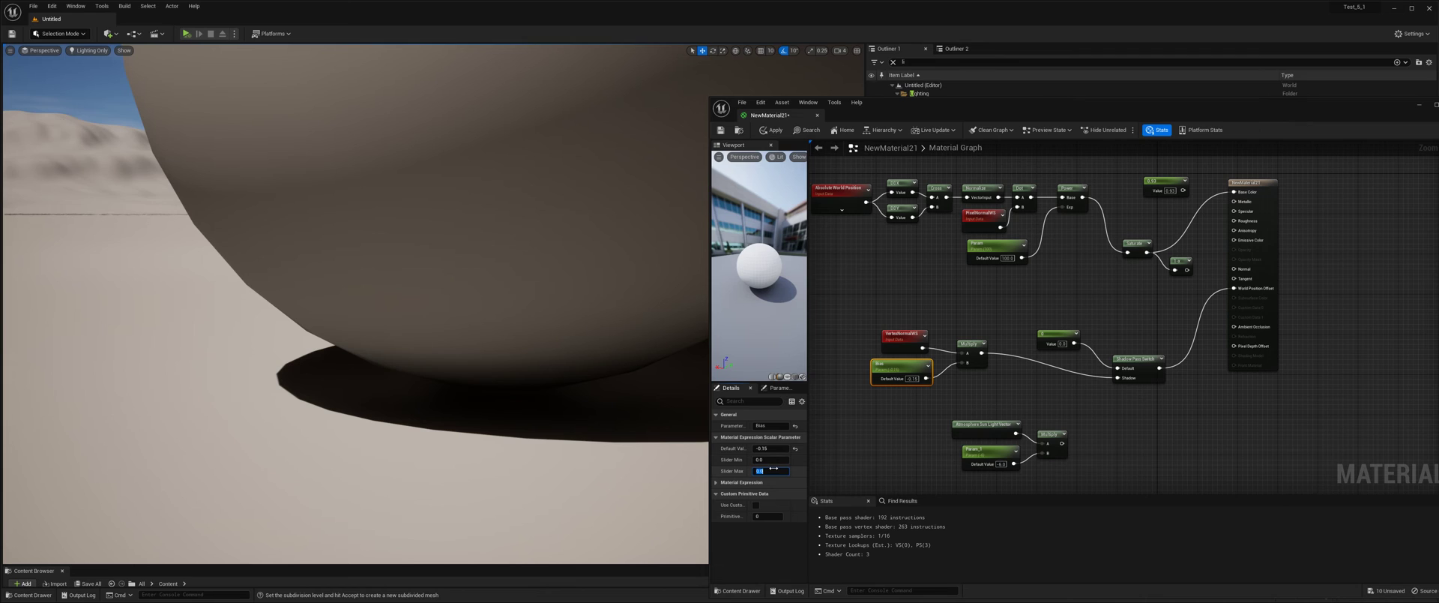
pyautogui.moveTo(433, 474)
pyautogui.mouseDown()
pyautogui.moveTo(428, 442)
pyautogui.moveTo(416, 471)
pyautogui.mouseUp()
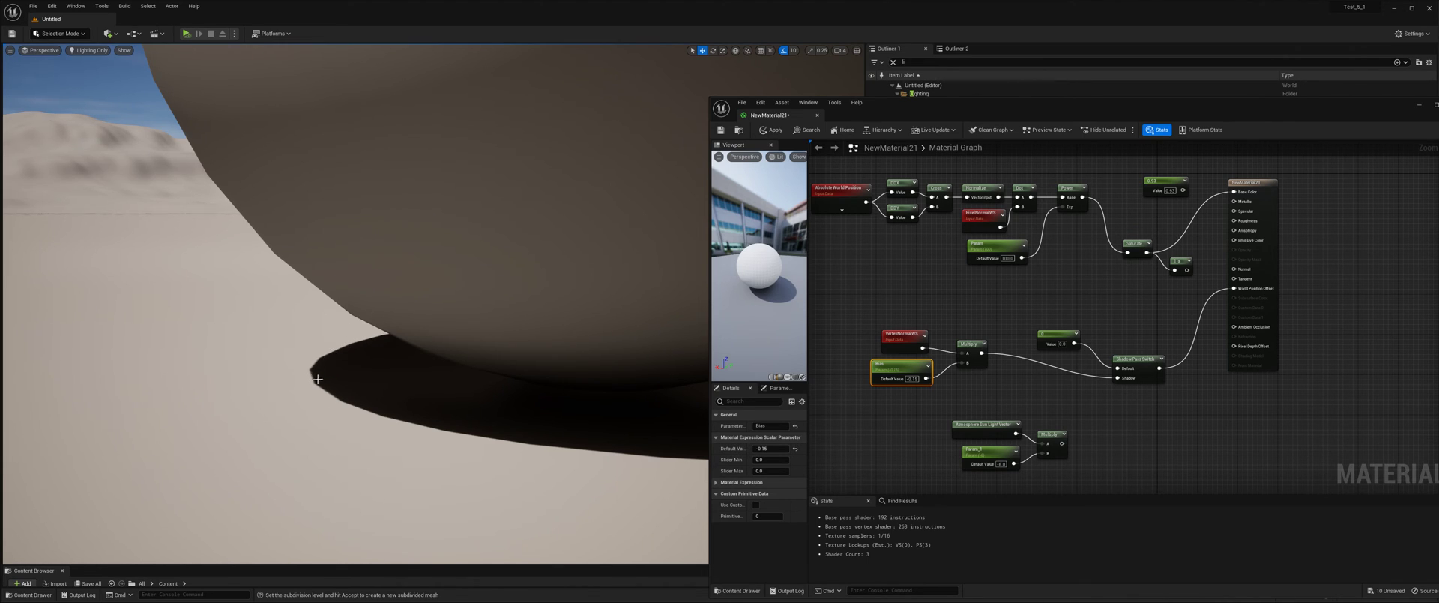
pyautogui.click(794, 448)
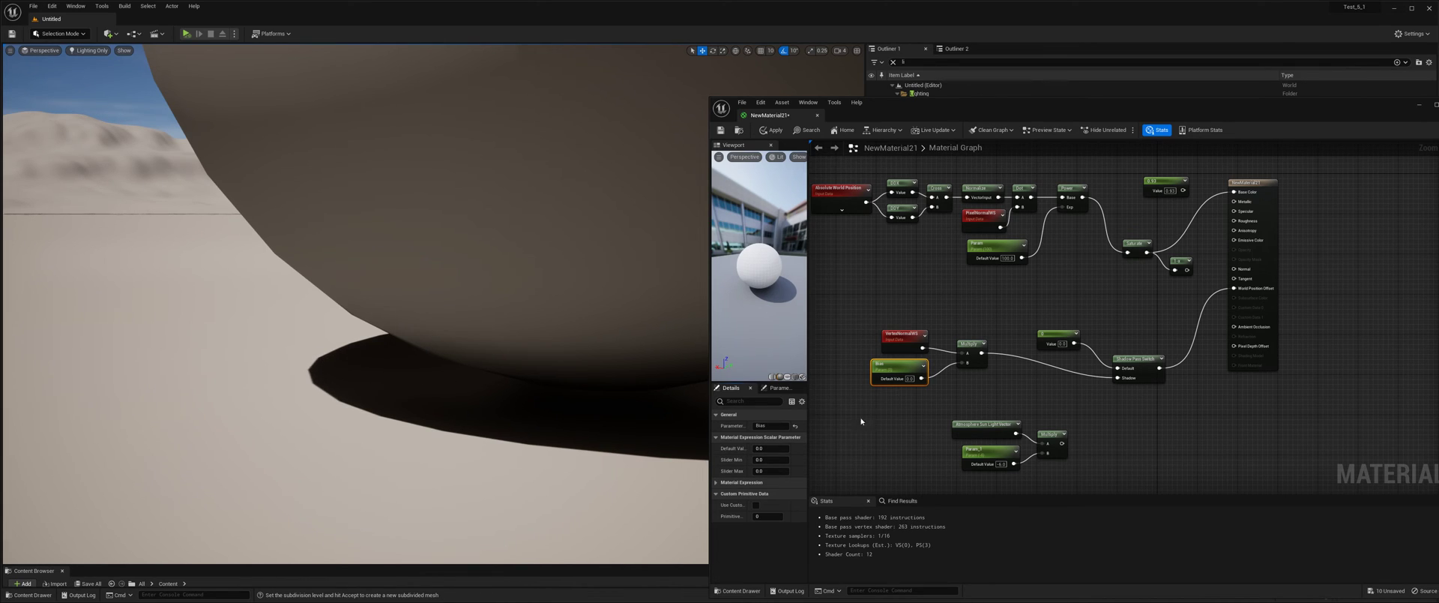
# Restore the Bias default value to -0.15 and view both spheres in the level.
pyautogui.click(781, 448)
pyautogui.write('-0.15')
pyautogui.press('Return')
pyautogui.scroll(-6, 482, 391)
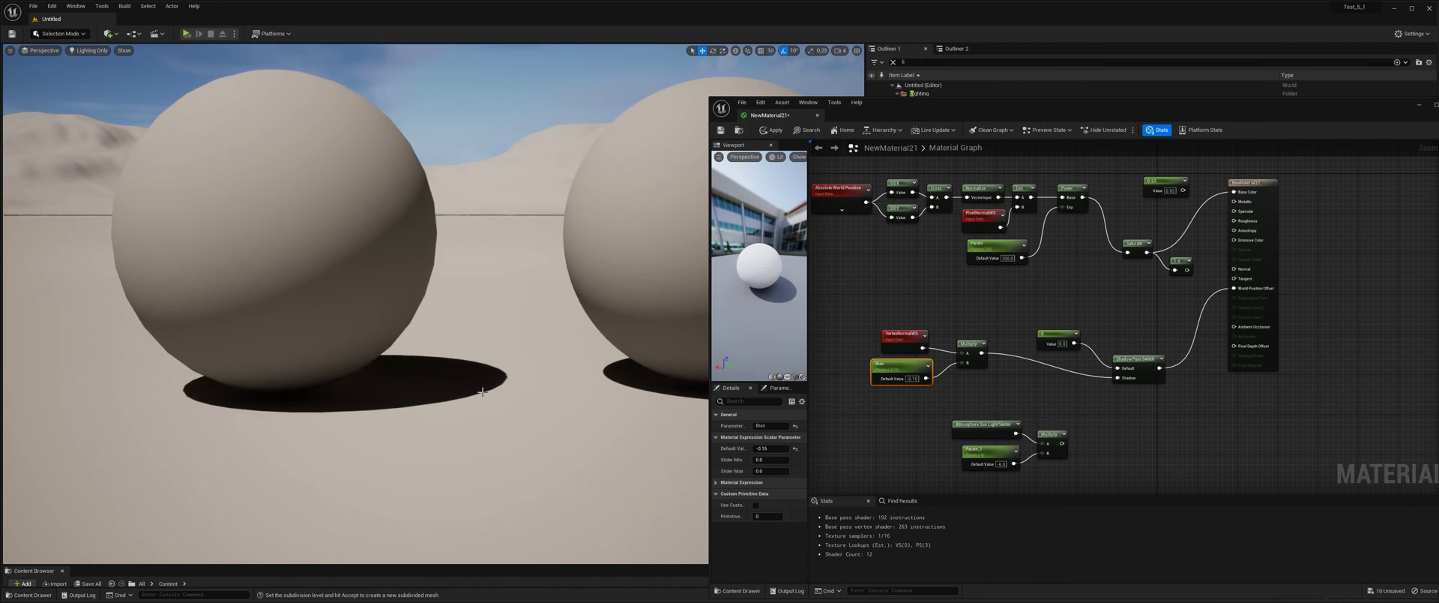
# Examine the shading and ground shadows of both spheres from several angles, alongside the VertexNormalWS and Bias nodes in the graph.
pyautogui.moveTo(482, 391); pyautogui.dragTo(482, 416, button='right')
pyautogui.press('e')
pyautogui.moveTo(904, 325); pyautogui.dragTo(964, 371)
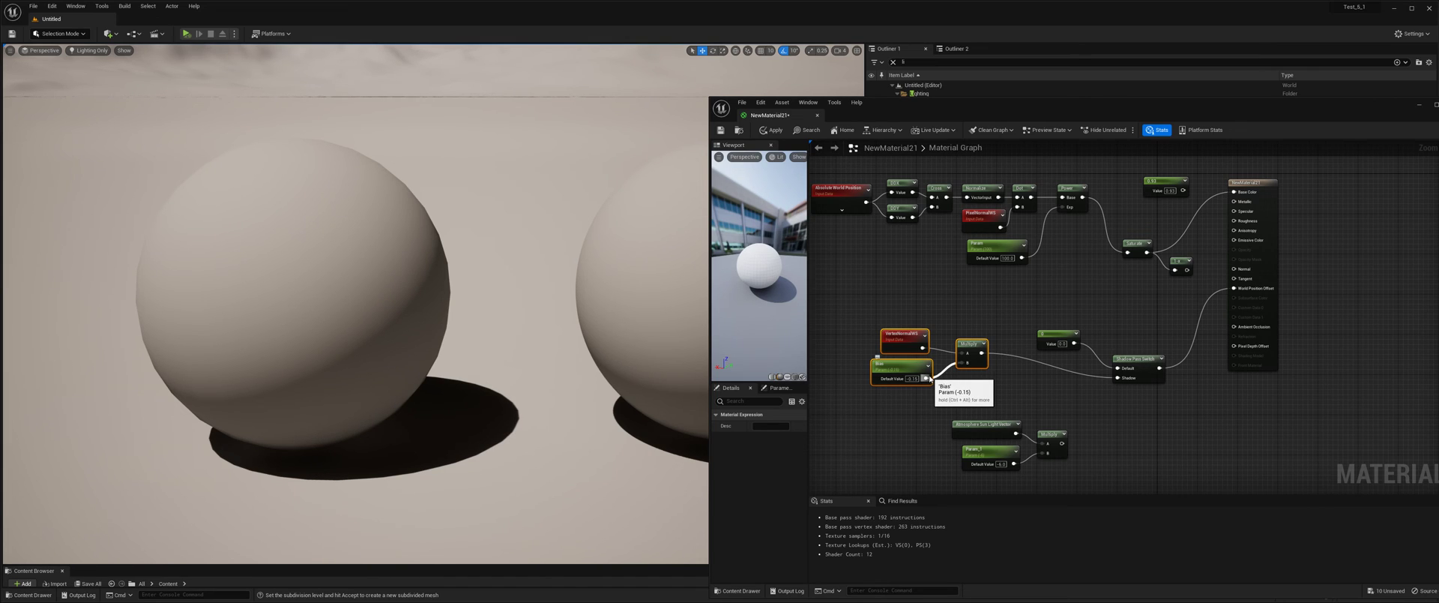
pyautogui.click(893, 419)
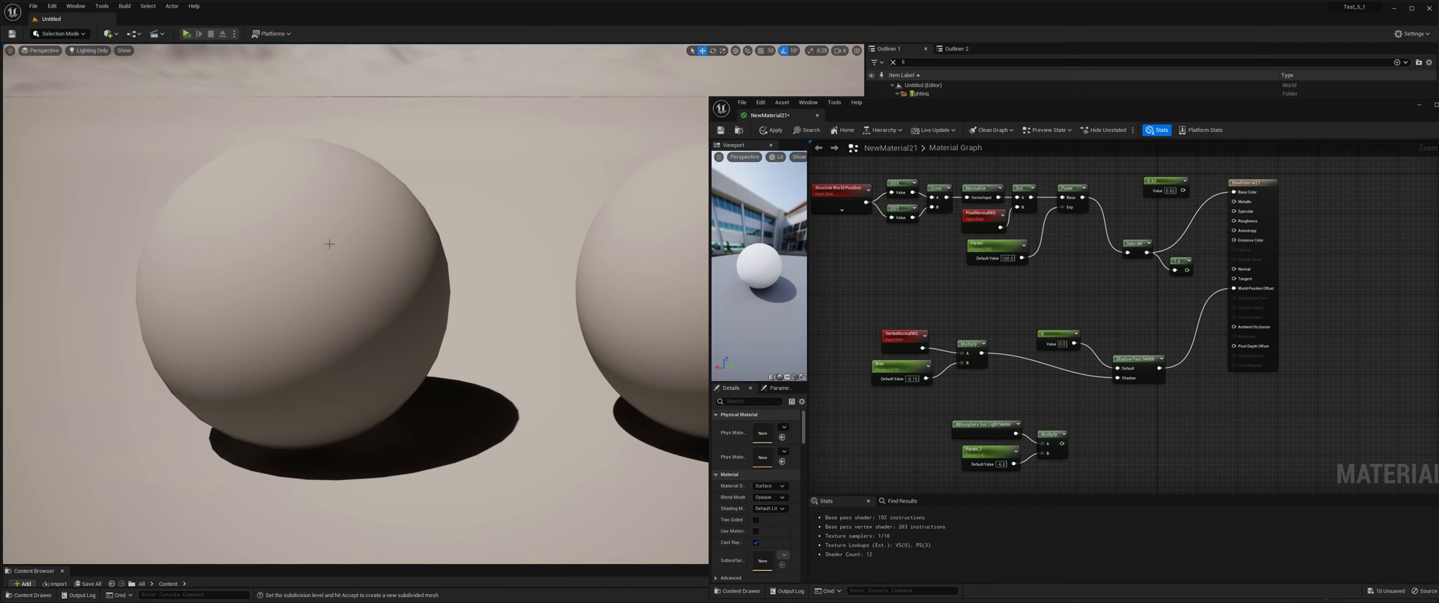
pyautogui.moveTo(329, 244); pyautogui.dragTo(390, 279, button='right')
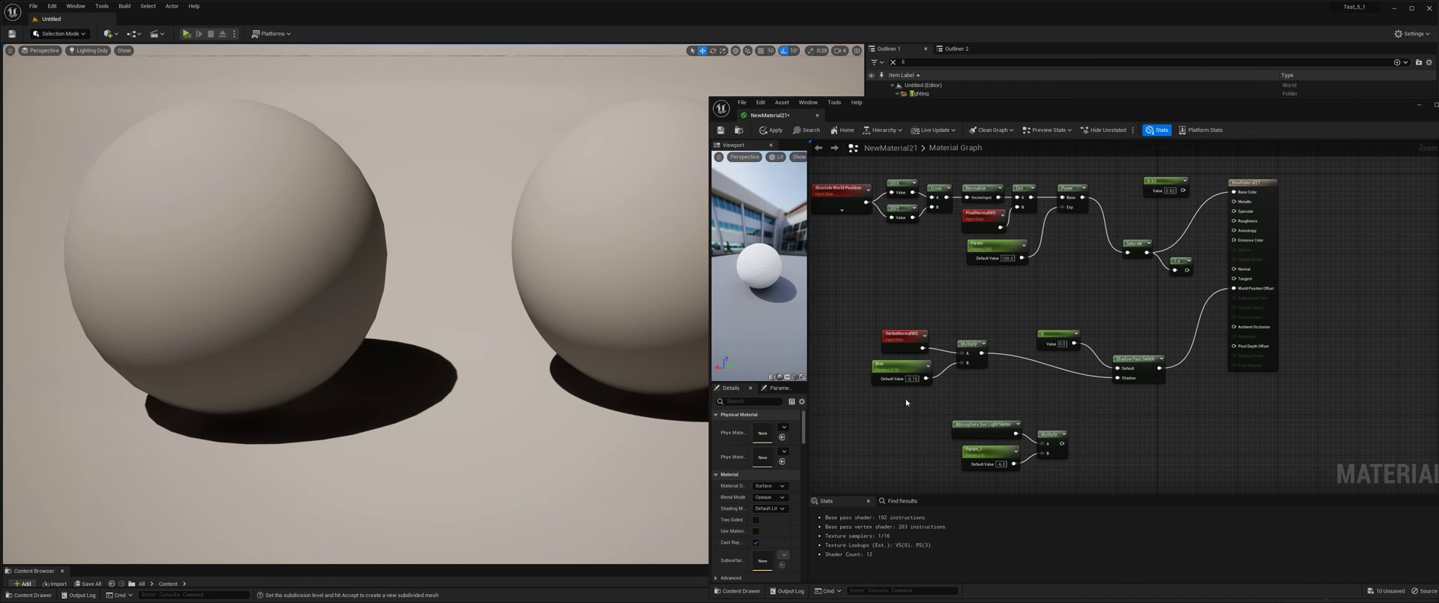
pyautogui.moveTo(540, 360); pyautogui.dragTo(576, 298, button='right')
pyautogui.moveTo(447, 373); pyautogui.dragTo(412, 438, button='right')
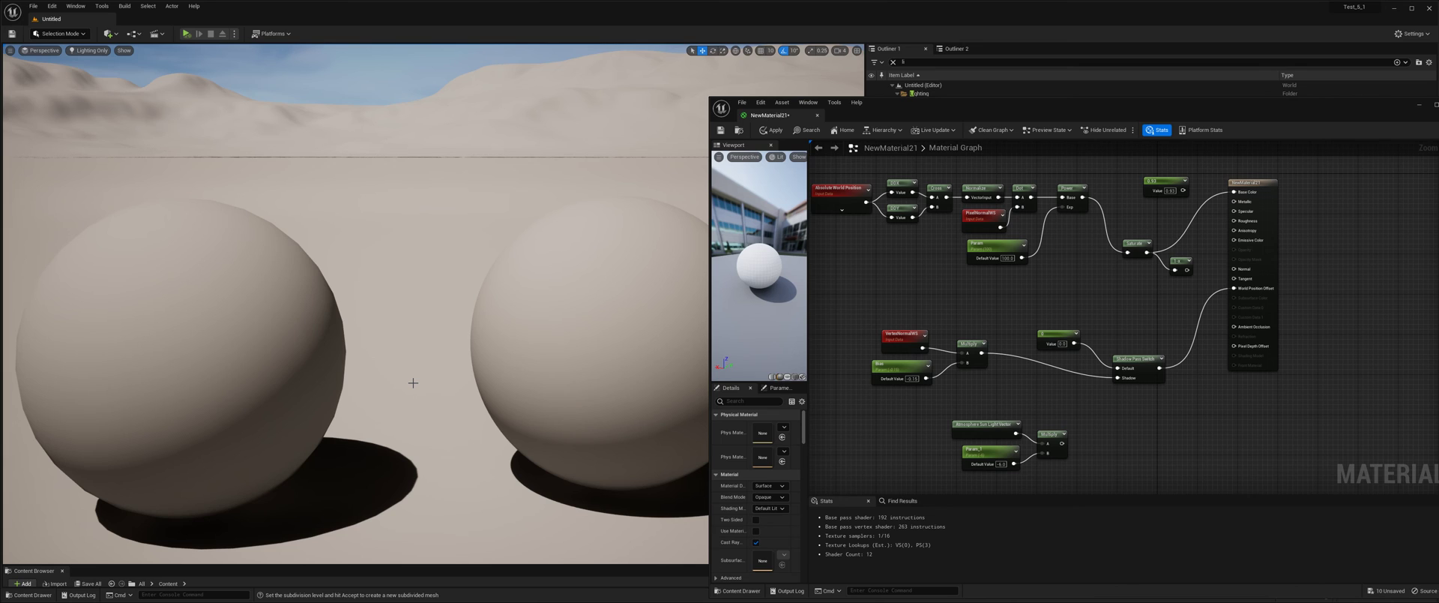
pyautogui.moveTo(446, 381)
pyautogui.mouseDown(button='right')
pyautogui.moveTo(462, 366)
pyautogui.moveTo(445, 381)
pyautogui.mouseUp(button='right')
pyautogui.scroll(-3, 445, 380)
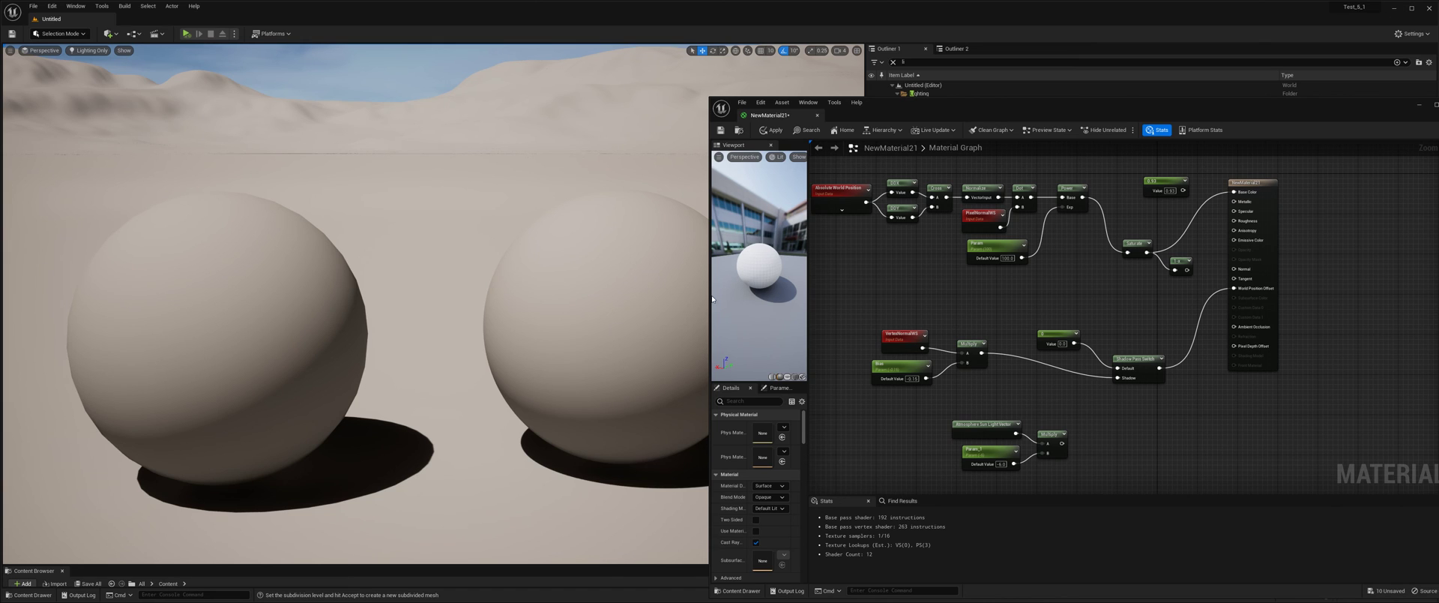
# Narrow the material editor window to uncover both spheres, and select the DirectionalLight to check its shadow settings.
pyautogui.moveTo(712, 298); pyautogui.dragTo(838, 280)
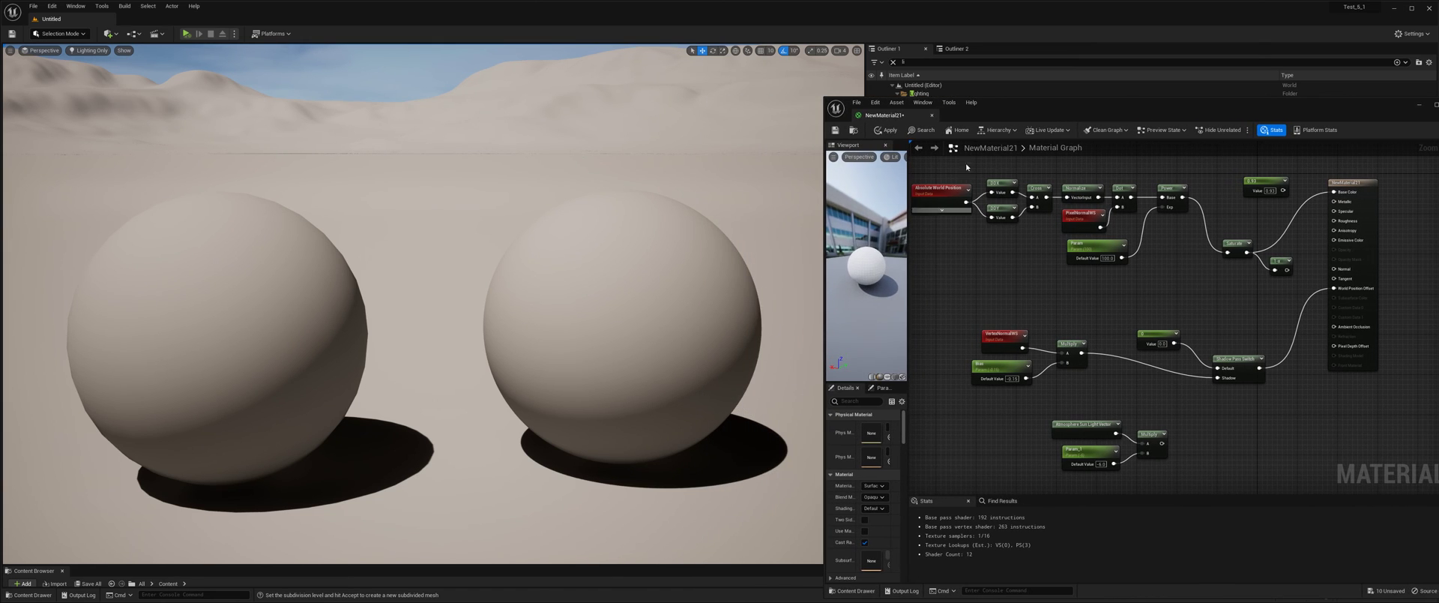
pyautogui.moveTo(1065, 103); pyautogui.dragTo(1047, 351)
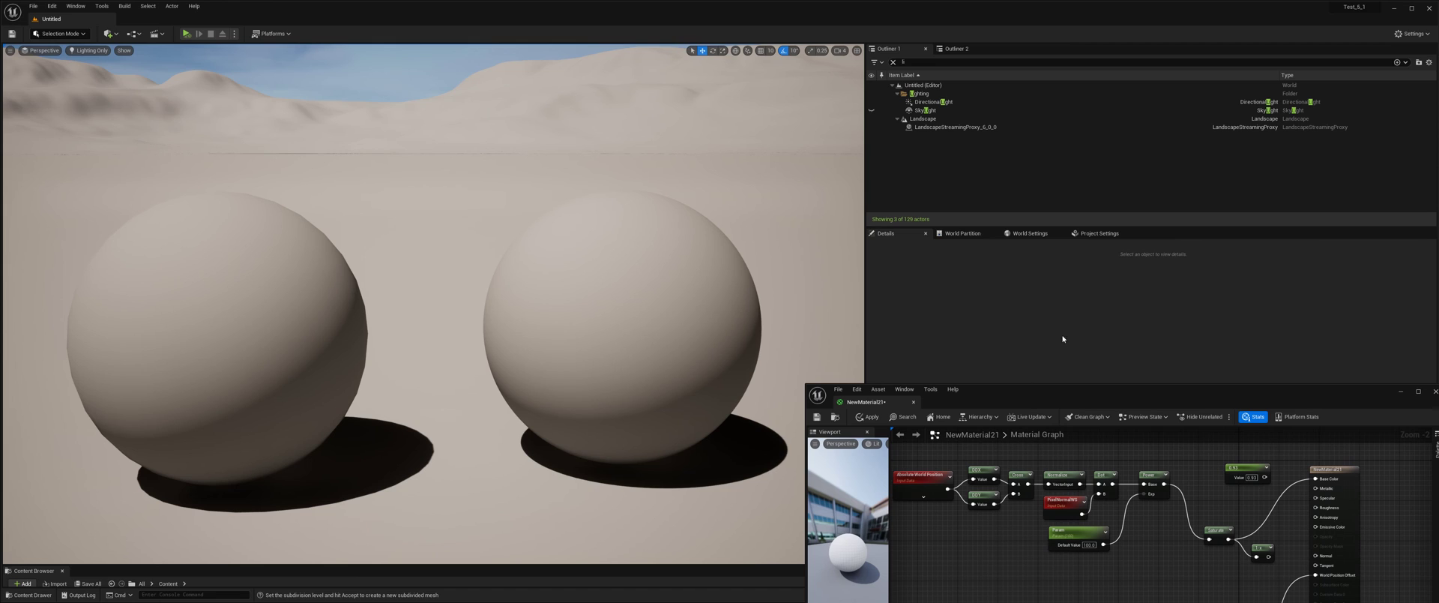
pyautogui.click(929, 103)
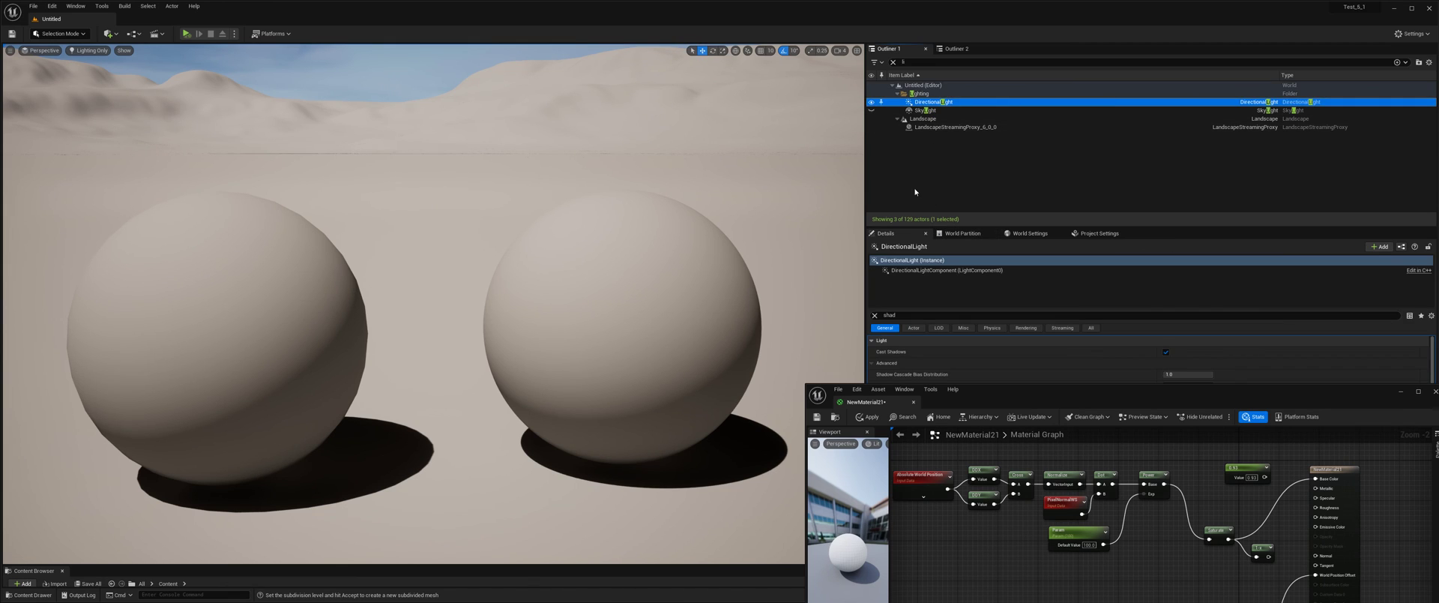
pyautogui.moveTo(959, 401); pyautogui.dragTo(979, 135)
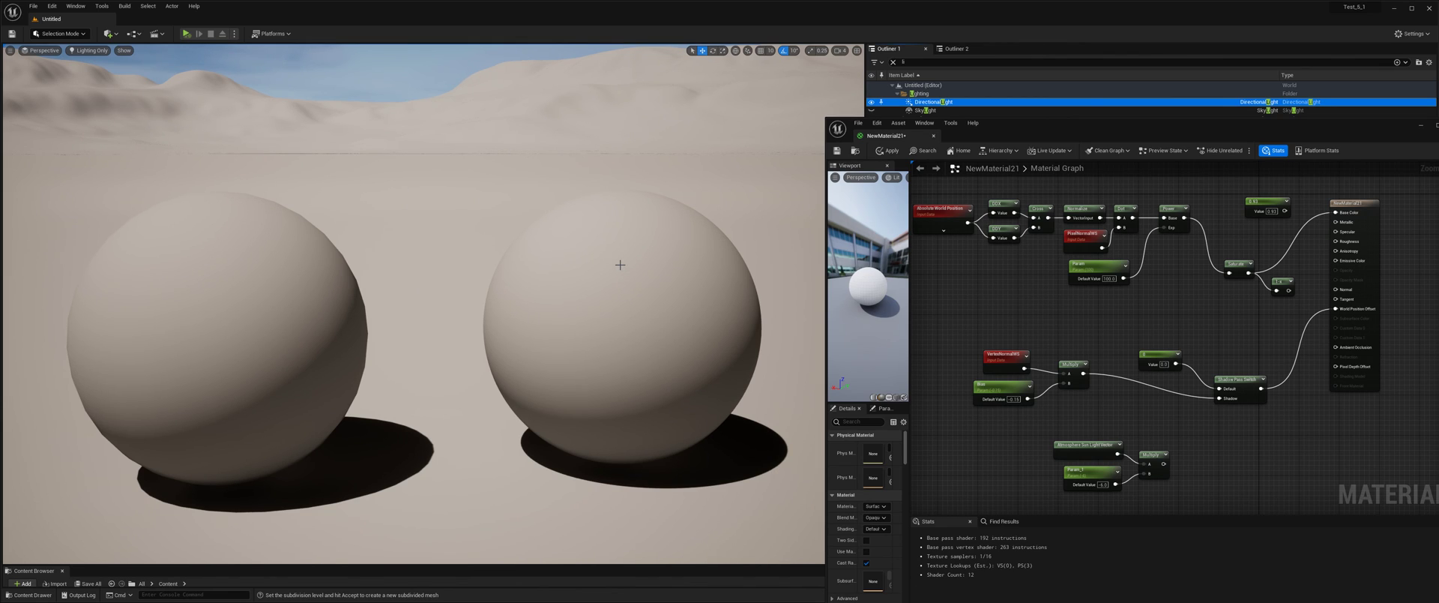
# Select the smooth sphere in the level and switch to the plain selection tool to hide its transform gizmo.
pyautogui.moveTo(587, 268)
pyautogui.mouseDown(button='middle')
pyautogui.moveTo(600, 276)
pyautogui.moveTo(587, 279)
pyautogui.mouseUp(button='middle')
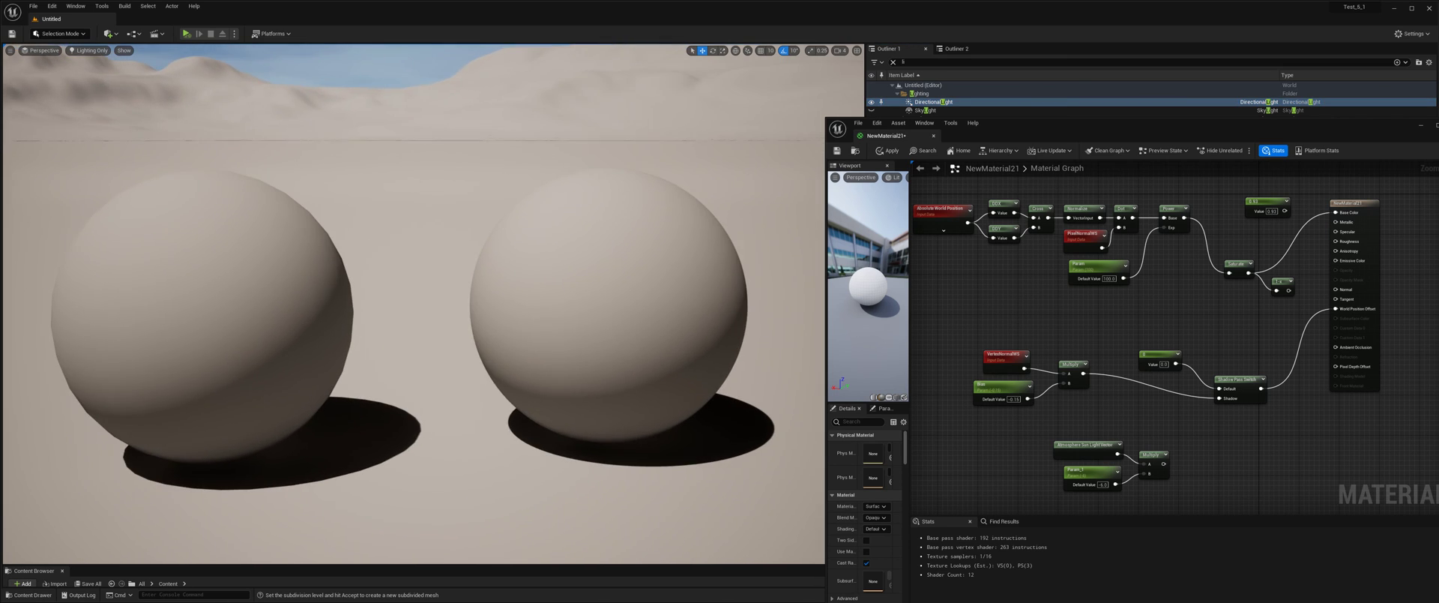
pyautogui.click(564, 280)
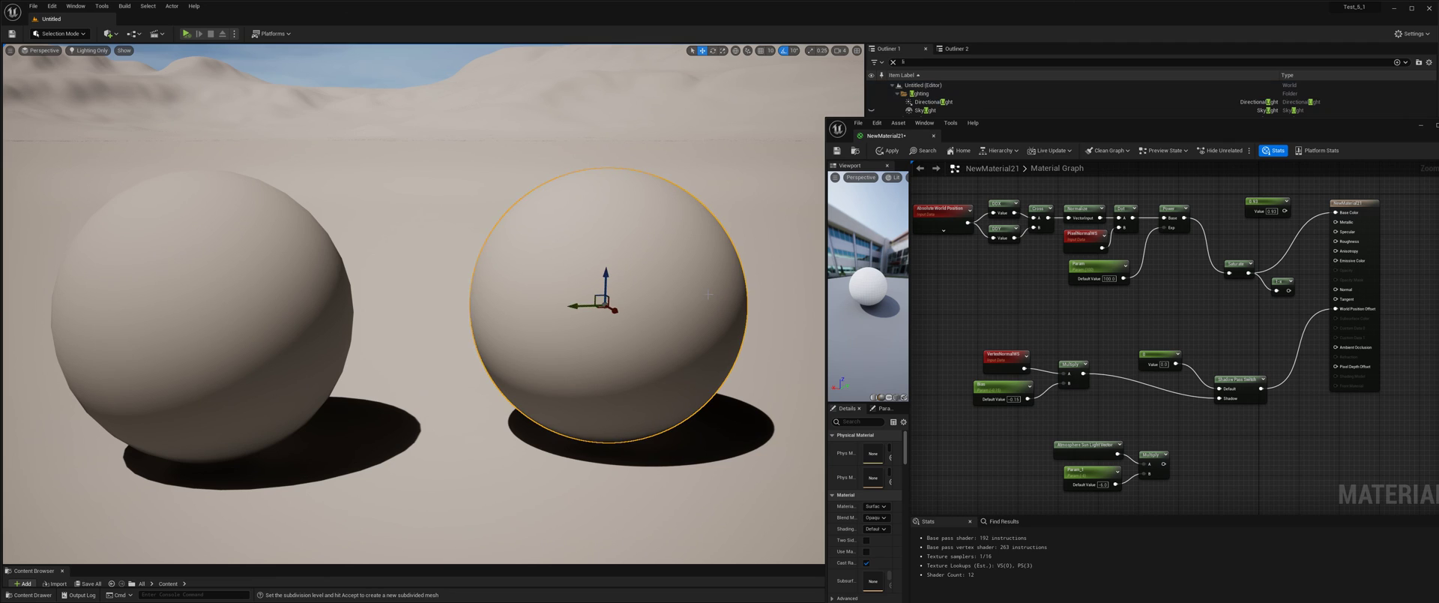
pyautogui.click(695, 57)
pyautogui.hotkey('ctrl', 'z')
pyautogui.click(693, 51)
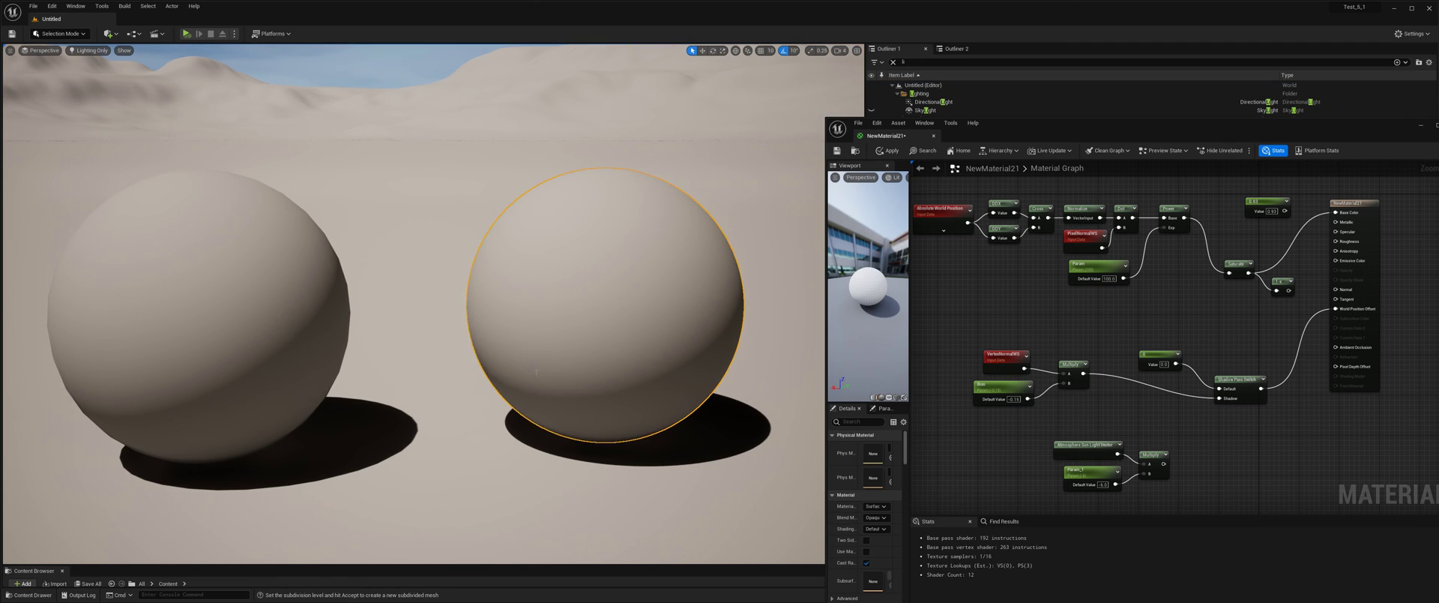
# Switch the level viewport's view mode from Lighting Only to Lit and frame both spheres for comparison.
pyautogui.click(102, 57)
pyautogui.click(95, 52)
pyautogui.click(88, 69)
pyautogui.moveTo(432, 219); pyautogui.dragTo(393, 198, button='right')
pyautogui.click(589, 271)
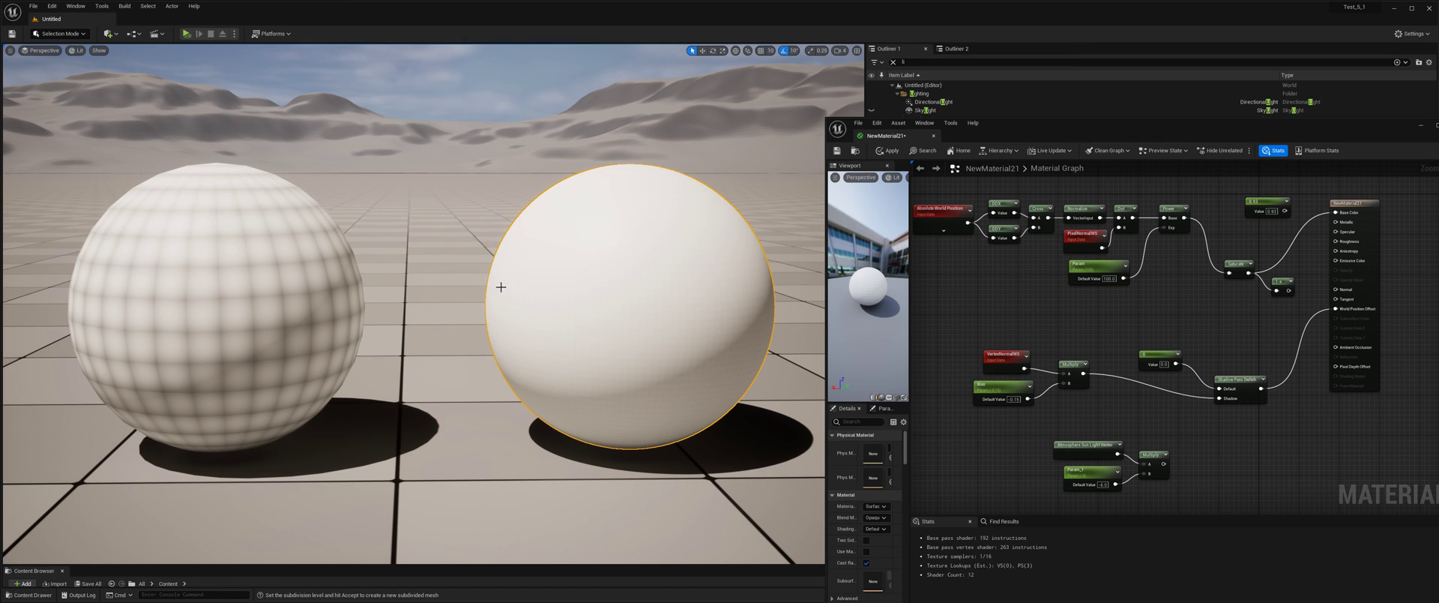
pyautogui.moveTo(438, 281); pyautogui.dragTo(430, 276, button='right')
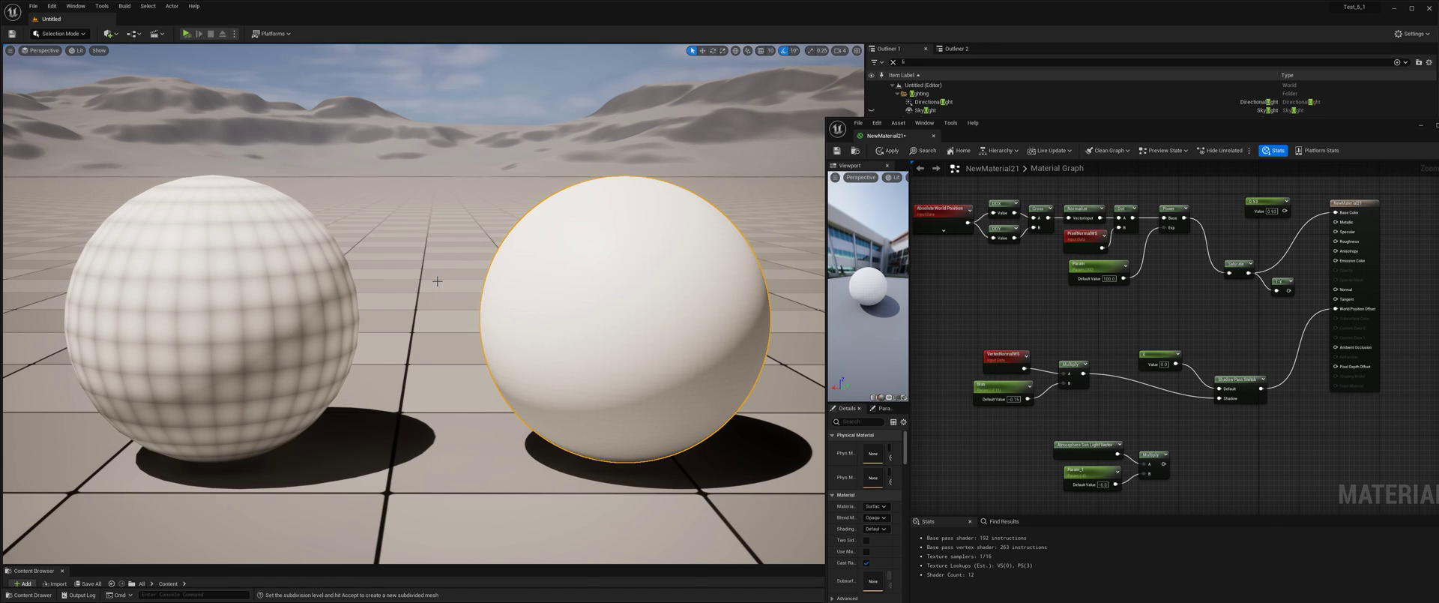